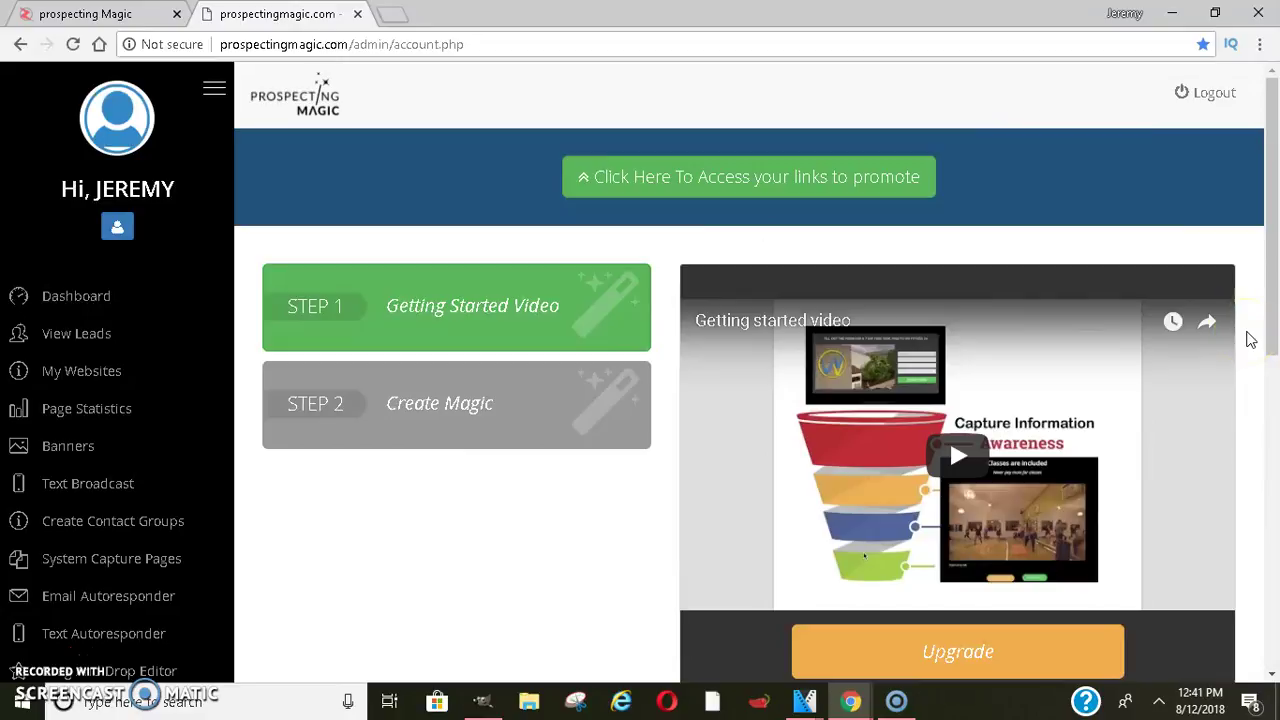
Step: Open the Drag And Drop Editor from the account dashboard
drag(1265, 243, 1275, 295)
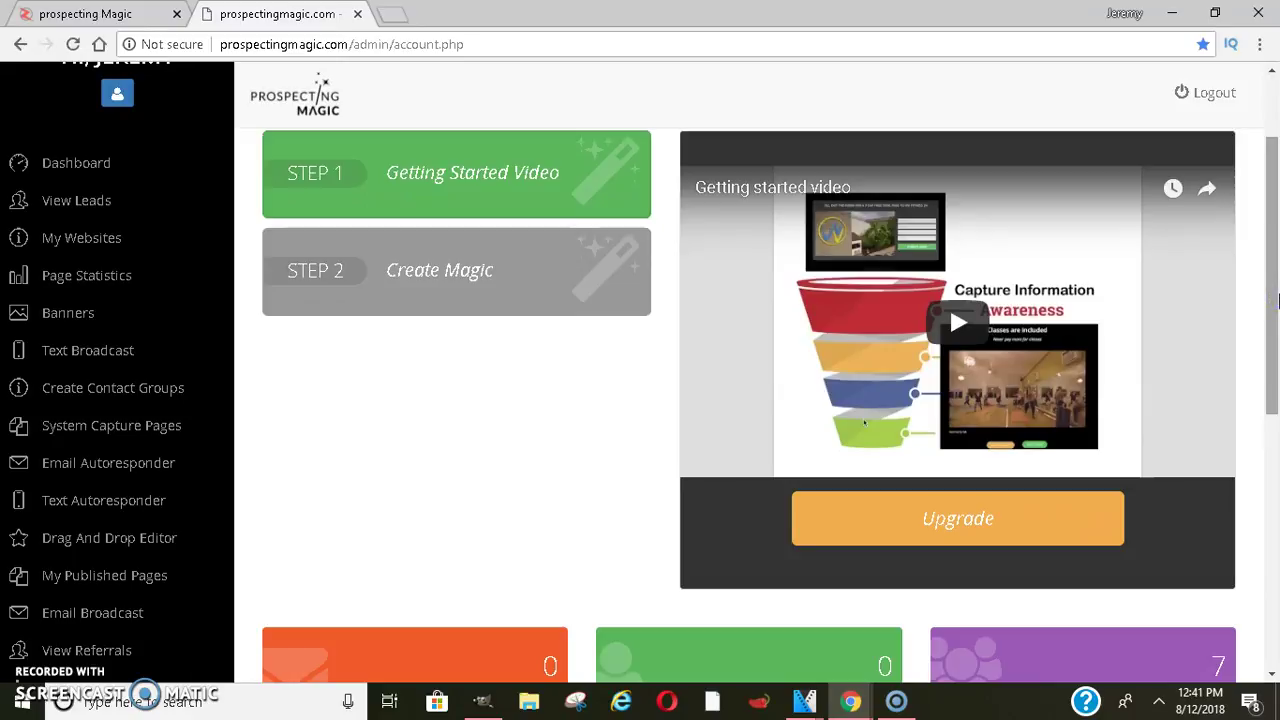
drag(1277, 300, 1276, 235)
scroll(1275, 235, down, 1)
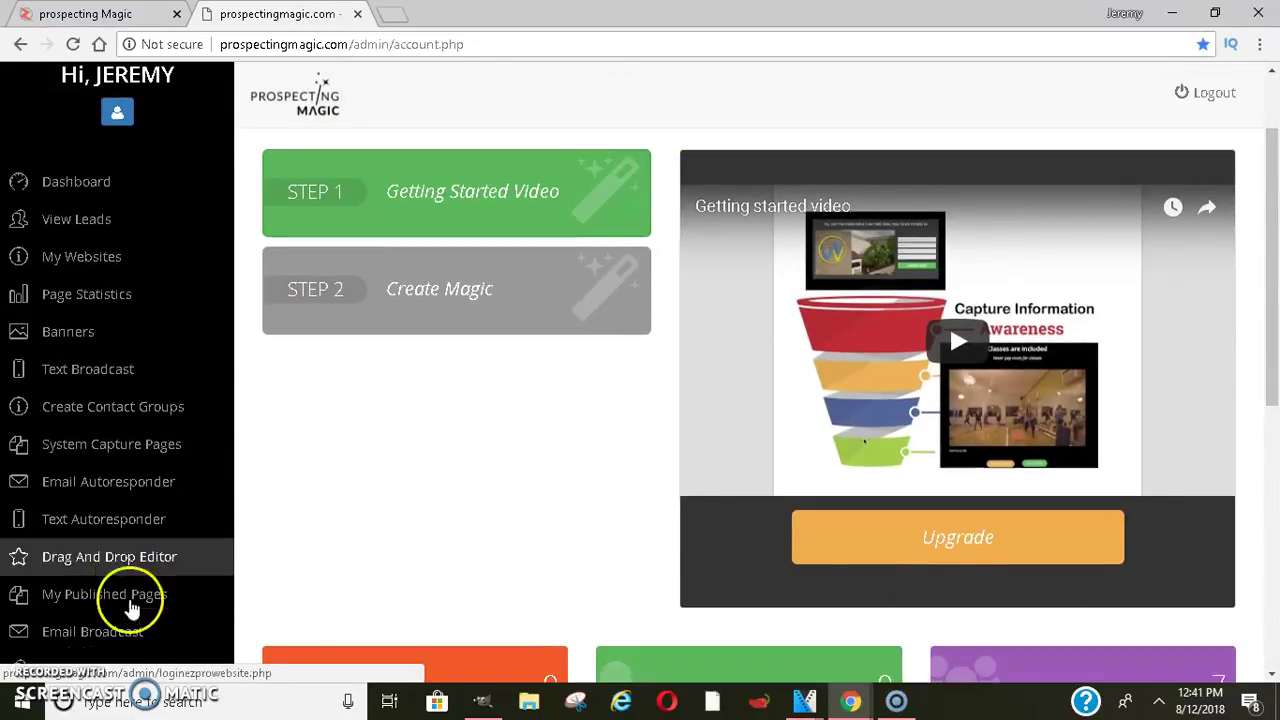
click(143, 558)
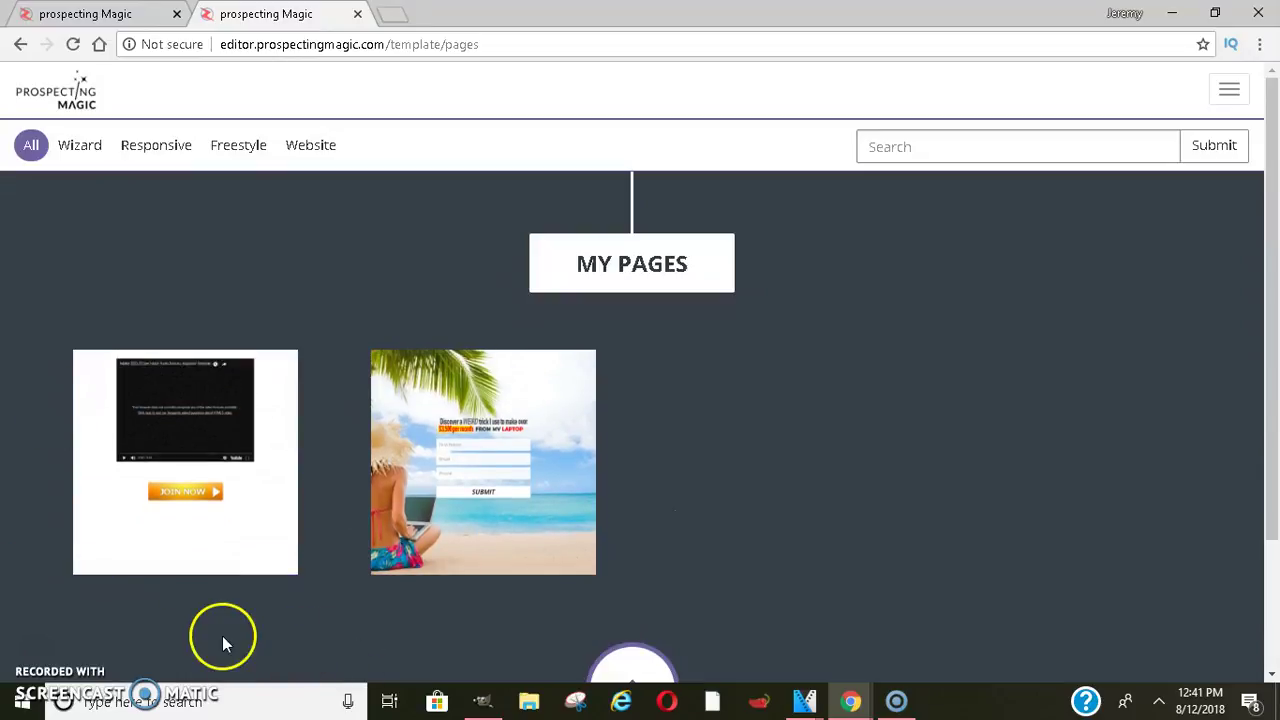
Step: Start creating a new capture page in the editor
mouse_move(505, 553)
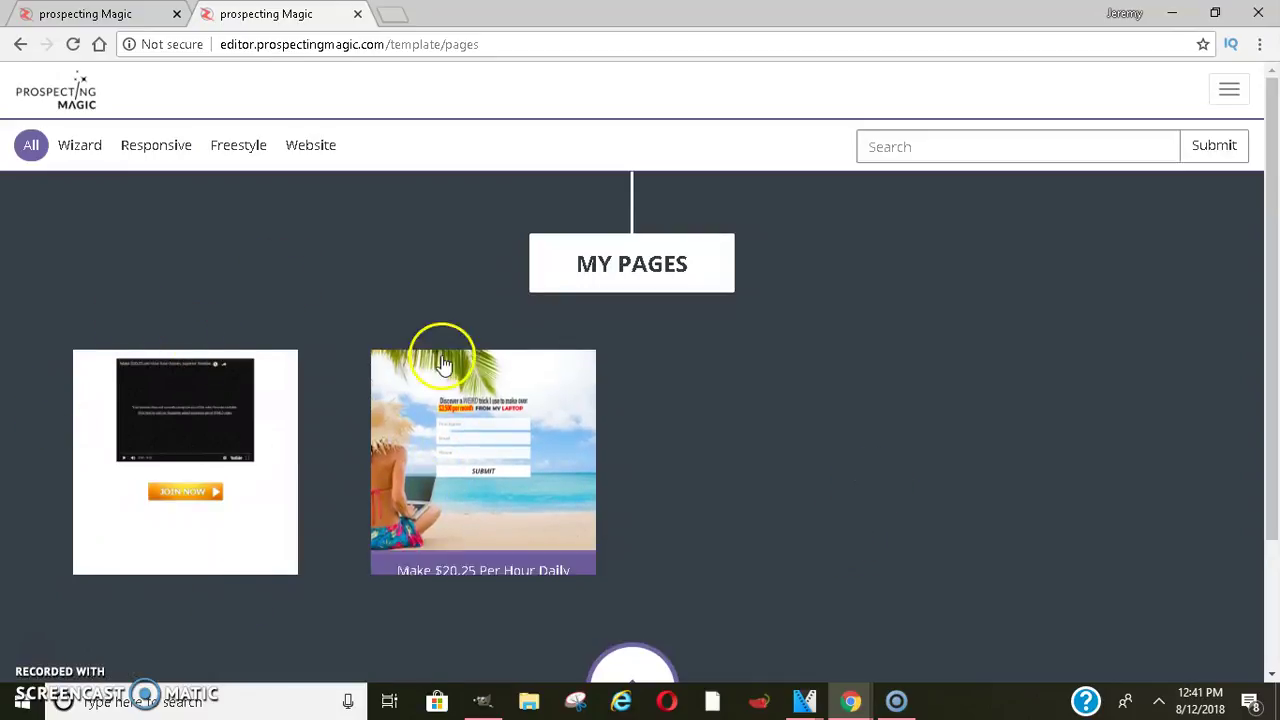
mouse_move(218, 497)
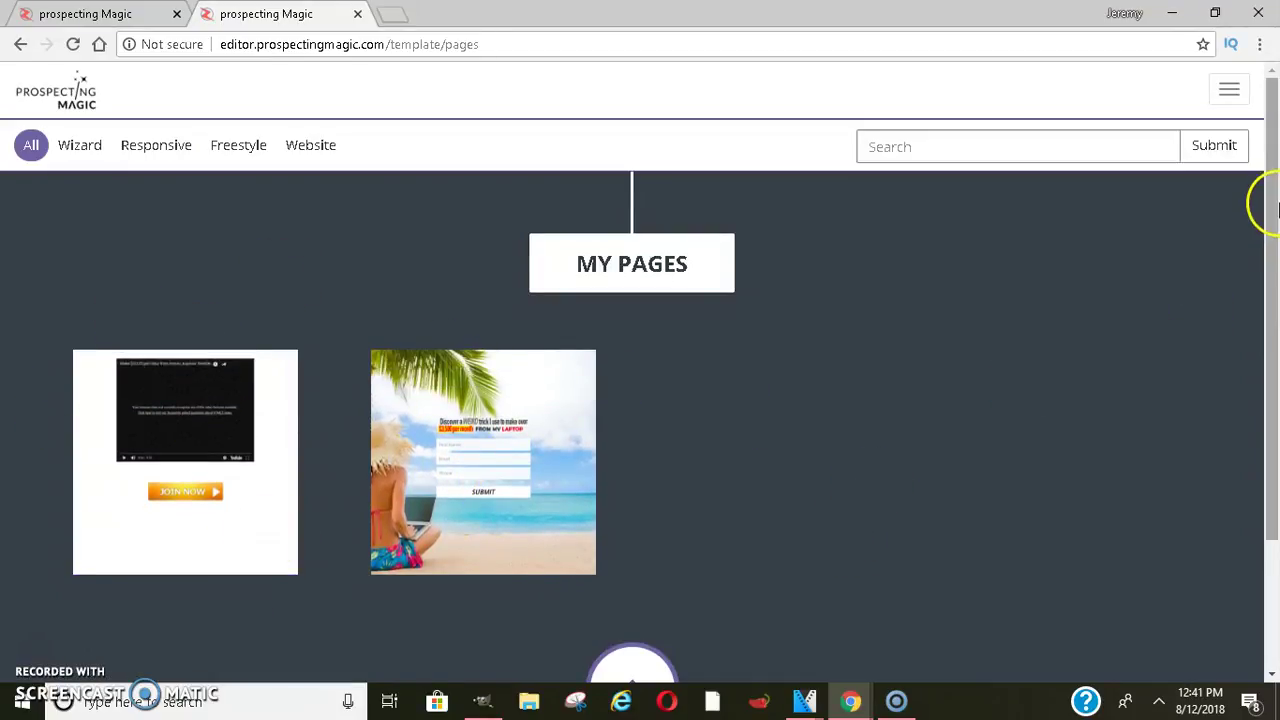
click(1233, 93)
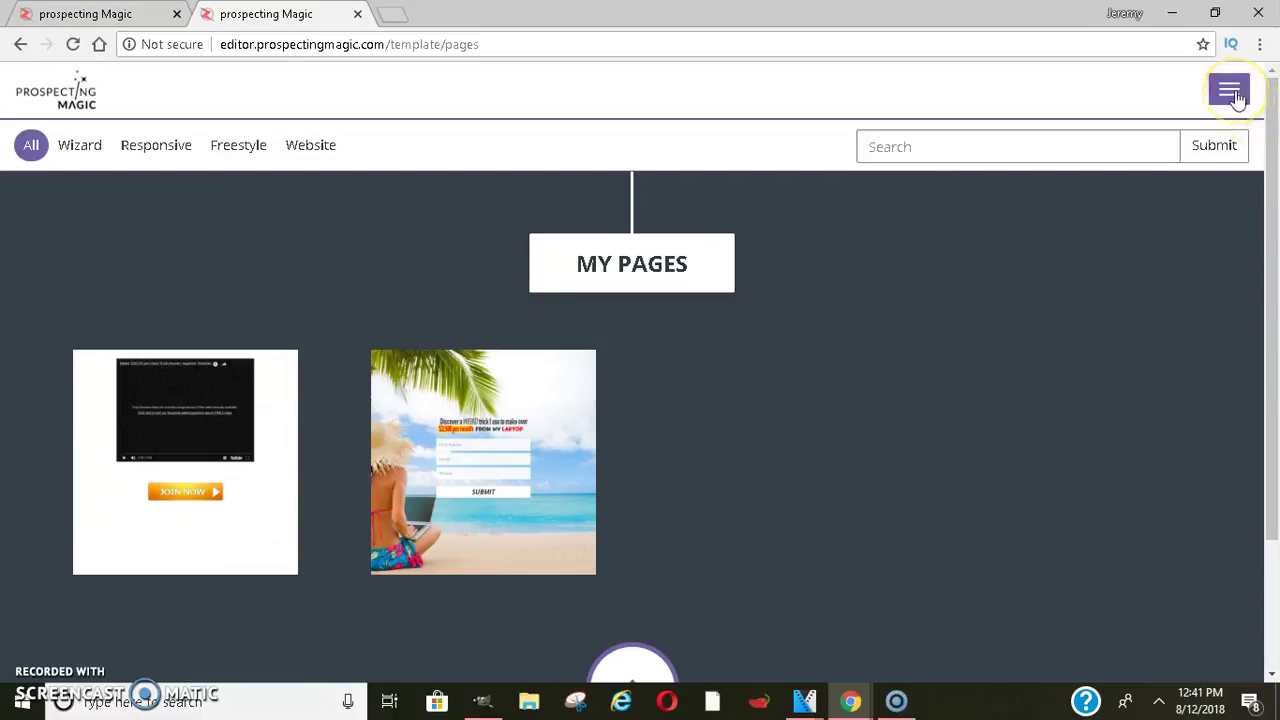
click(1233, 93)
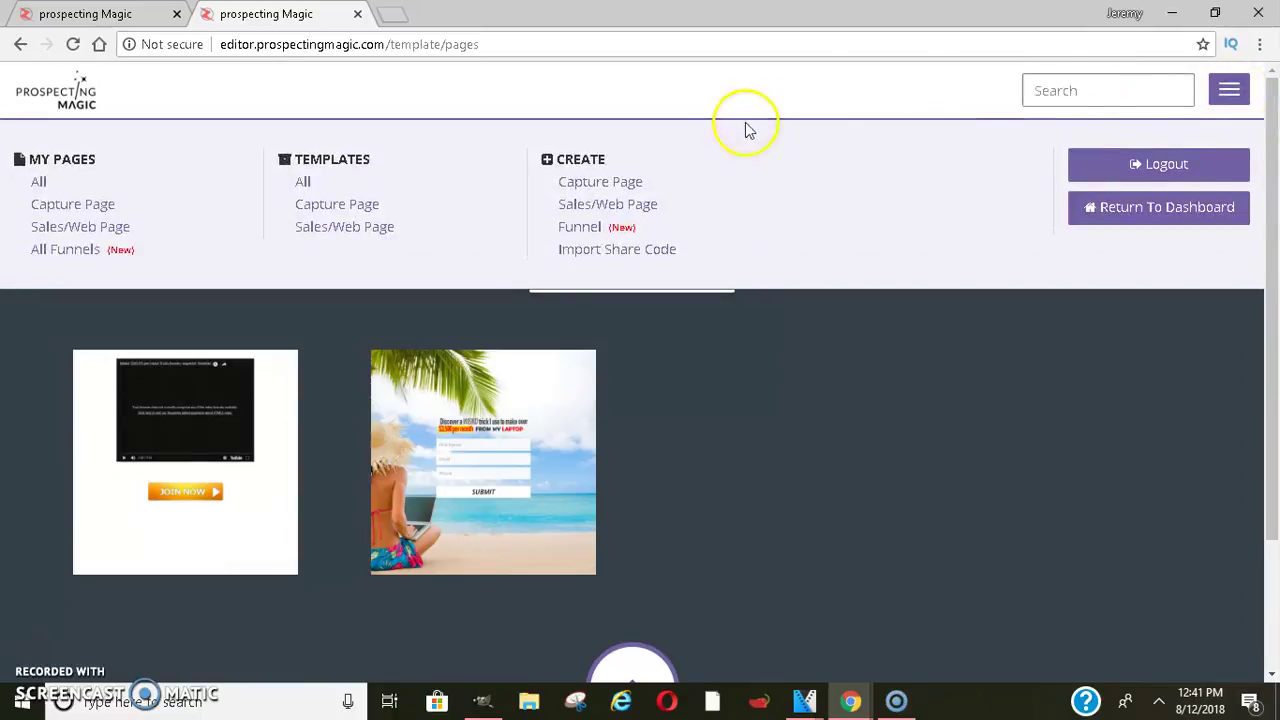
click(623, 187)
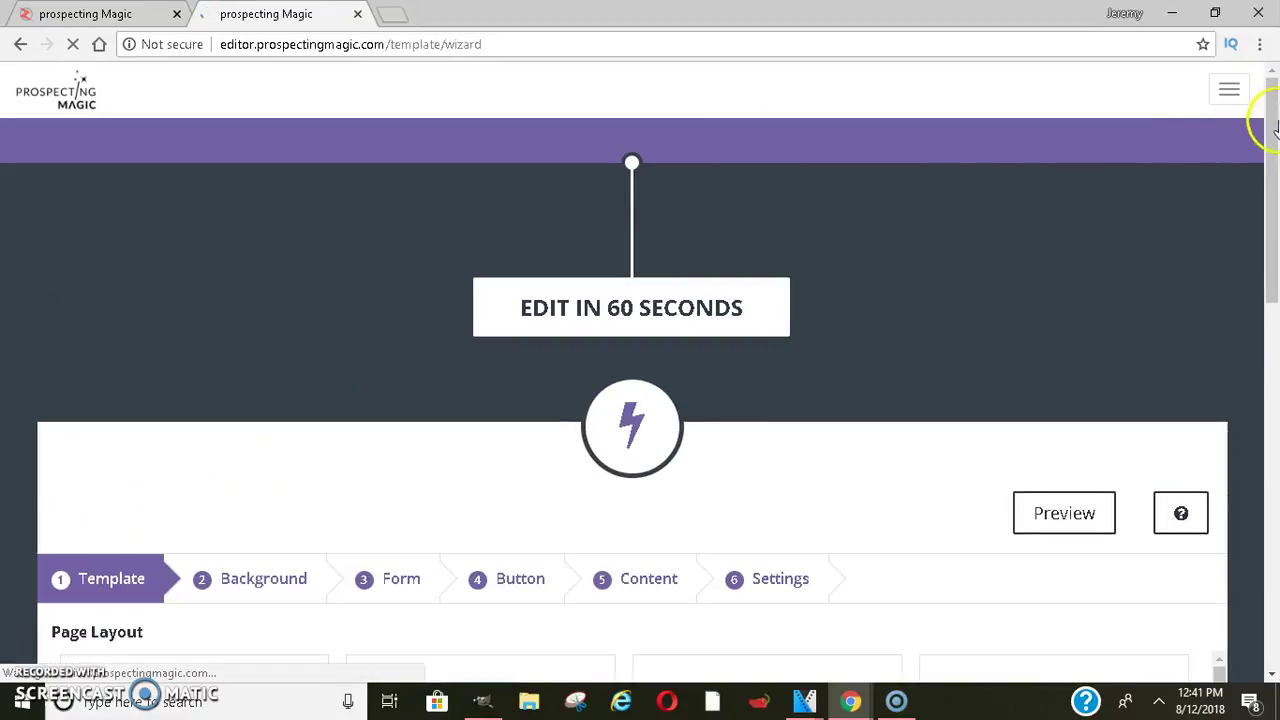
Step: Choose the page layout with a video beside a separate form box on its right, and continue to the background settings
drag(1270, 145, 1275, 330)
scroll(1275, 330, up, 1)
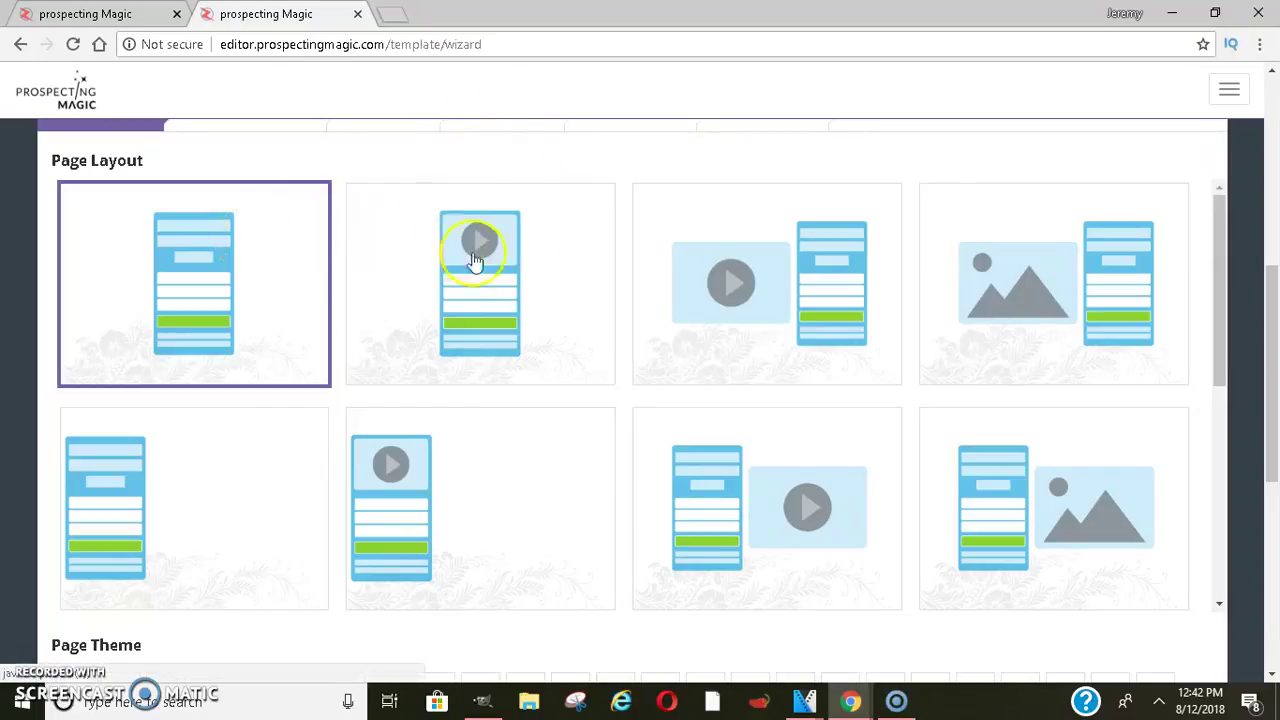
click(723, 252)
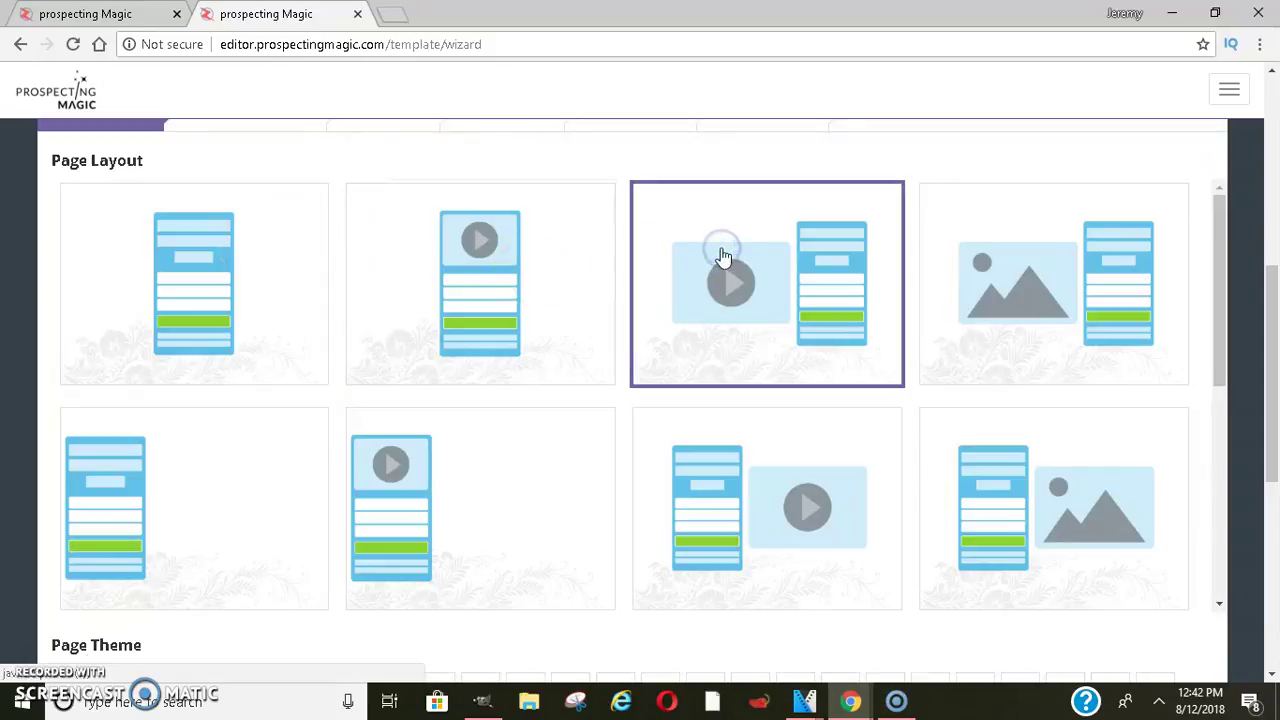
drag(1222, 205, 1207, 590)
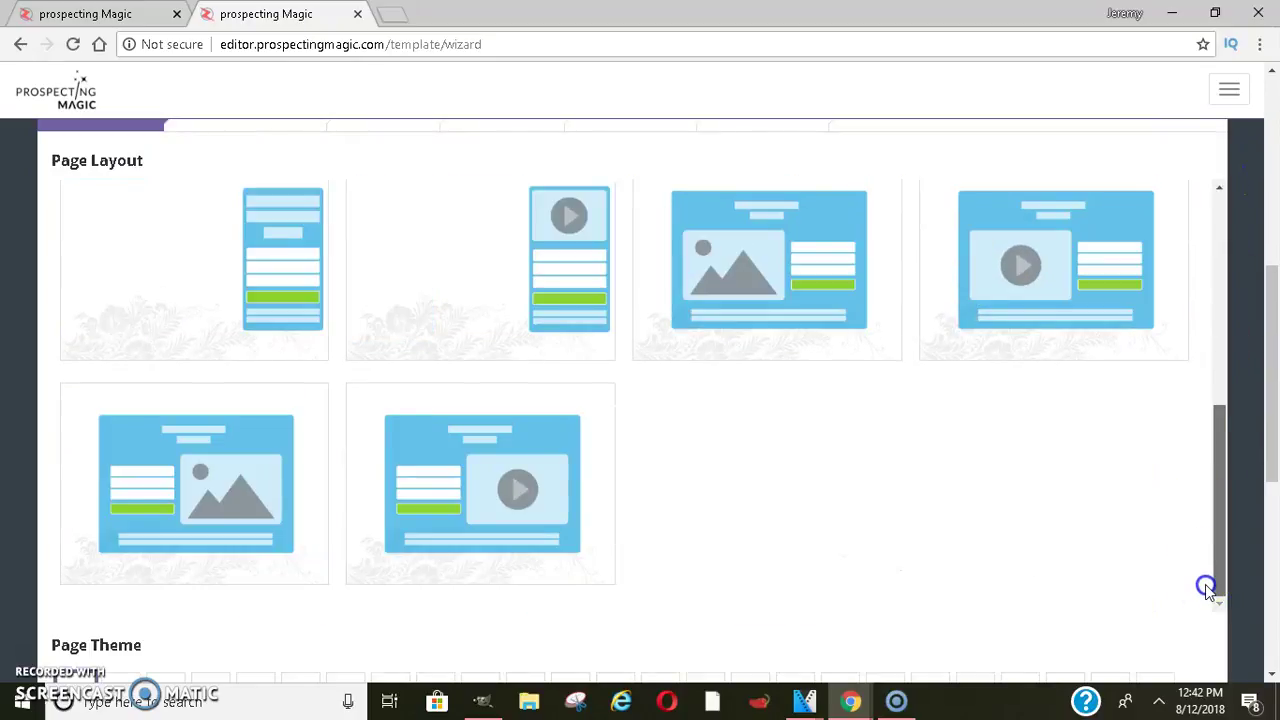
scroll(1207, 590, up, 5)
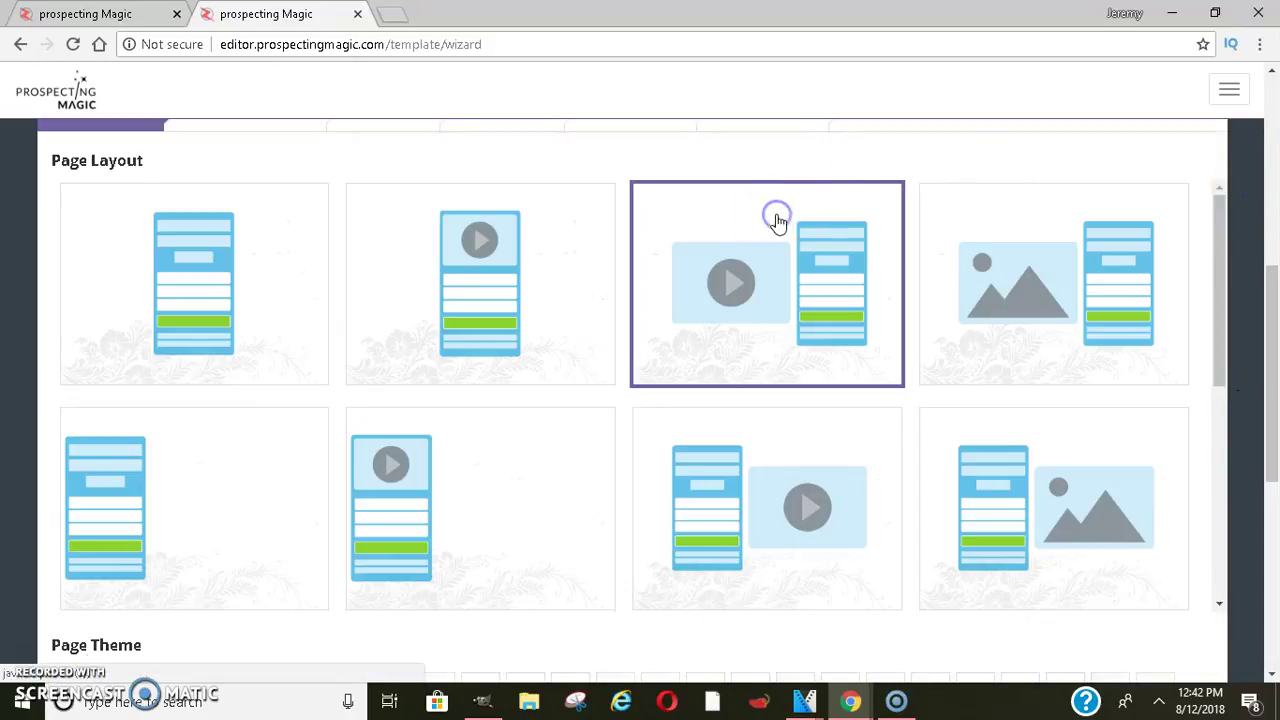
drag(1257, 286, 1275, 448)
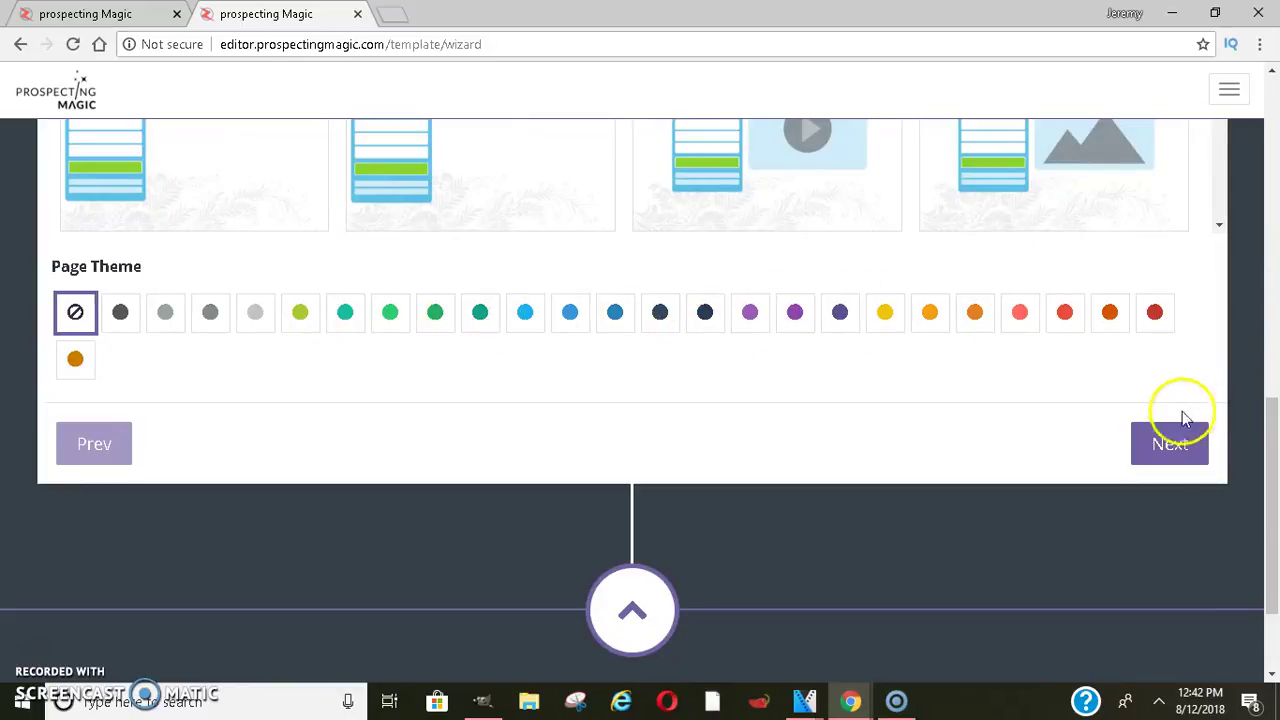
click(1171, 452)
Step: Select the beach picture with the palm tree in front as the background image, and continue to the form settings
drag(1263, 503, 1275, 352)
click(408, 463)
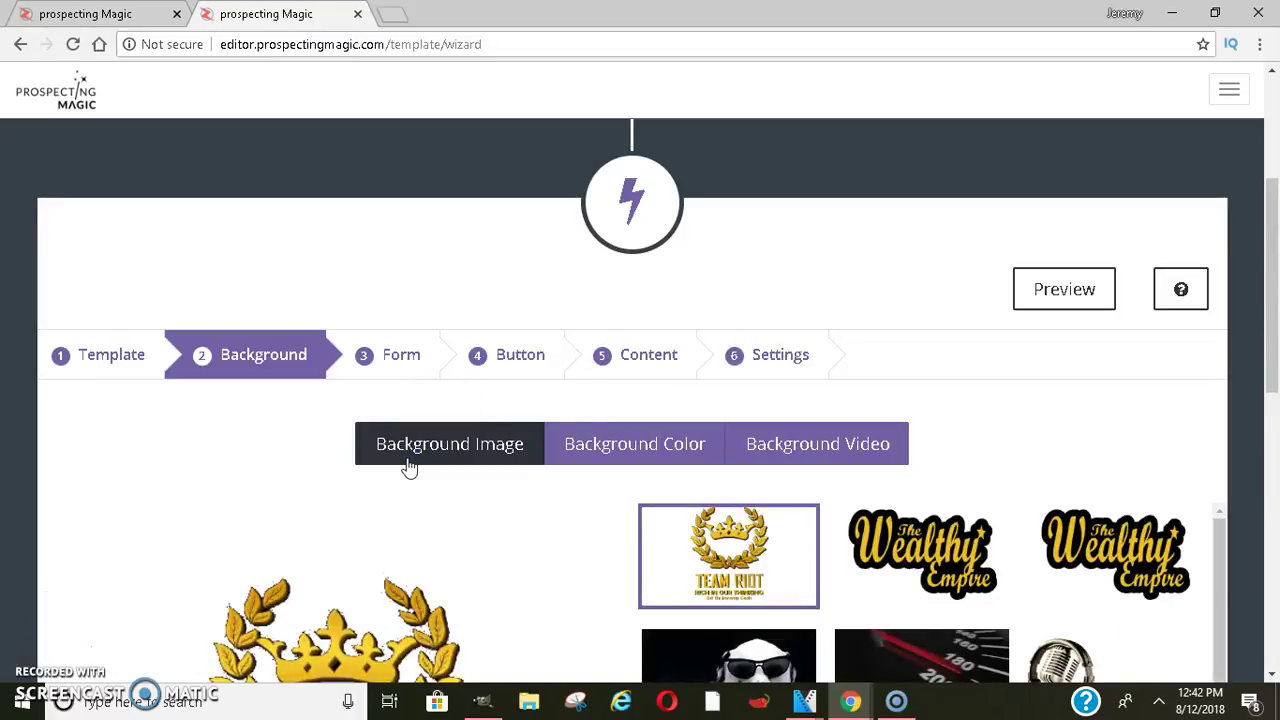
drag(1270, 166, 566, 397)
click(703, 231)
drag(1209, 297, 1152, 372)
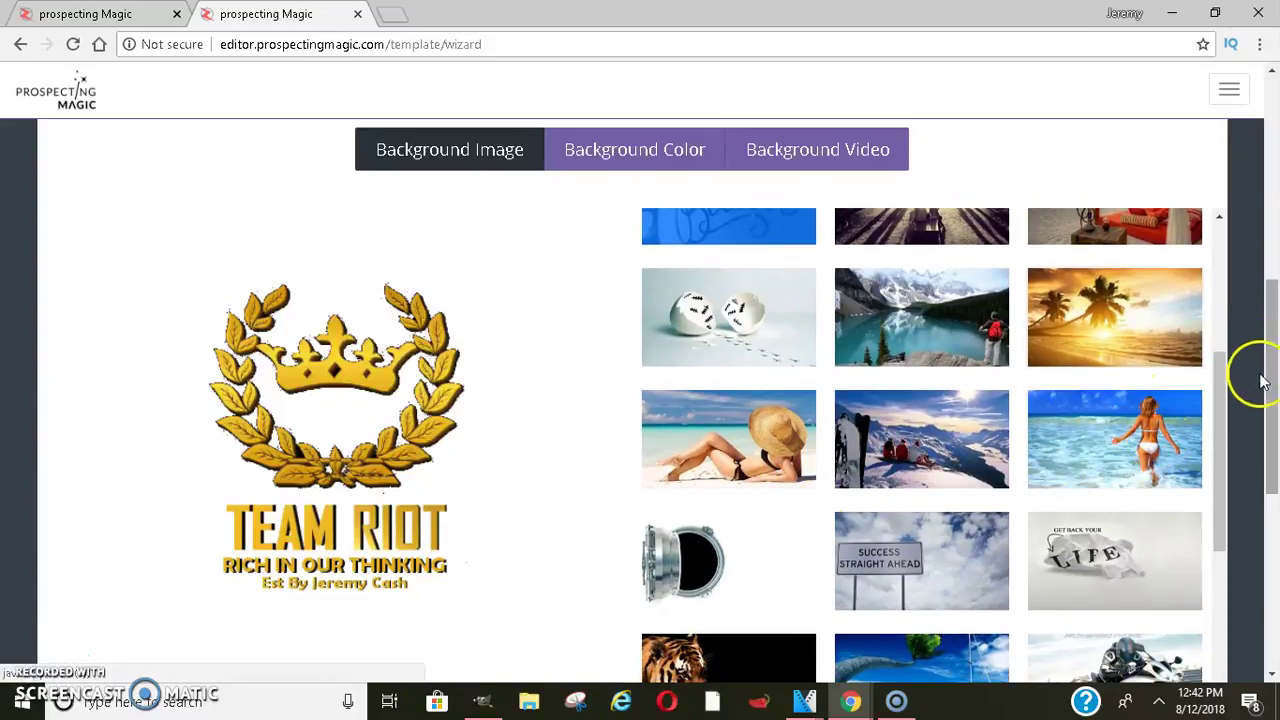
drag(1223, 400, 1229, 614)
click(1106, 456)
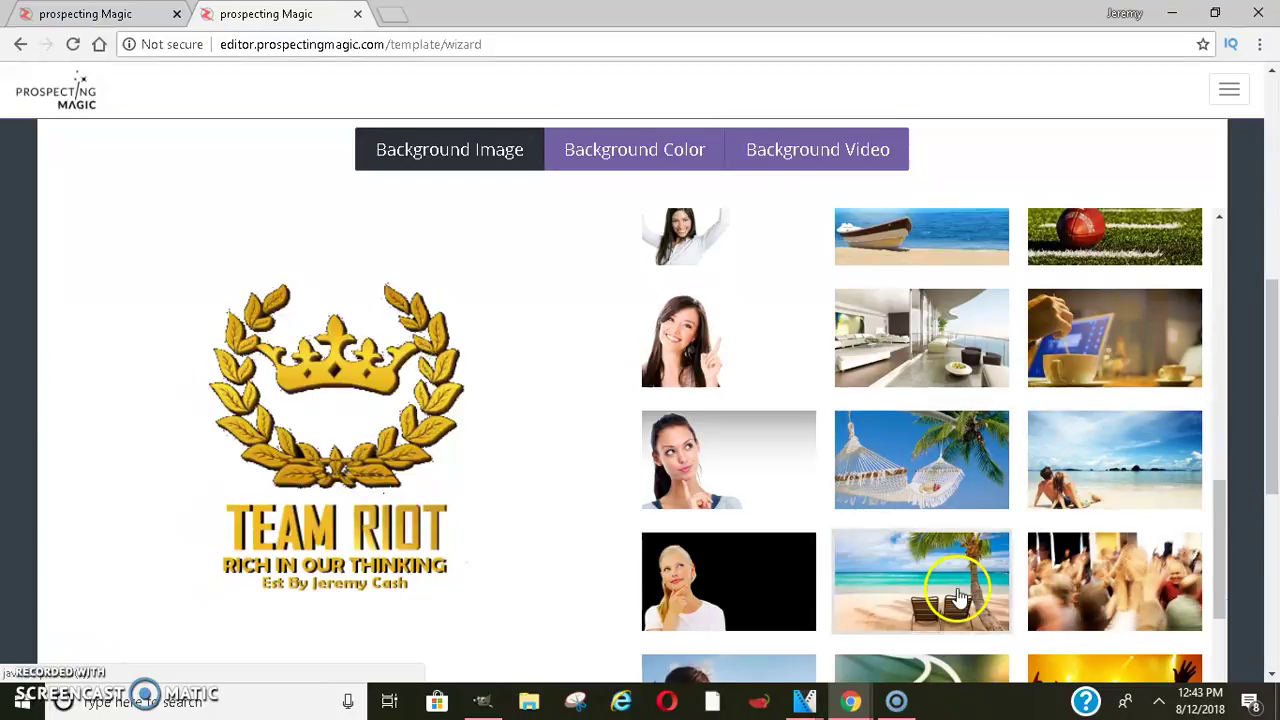
drag(1218, 490, 1222, 625)
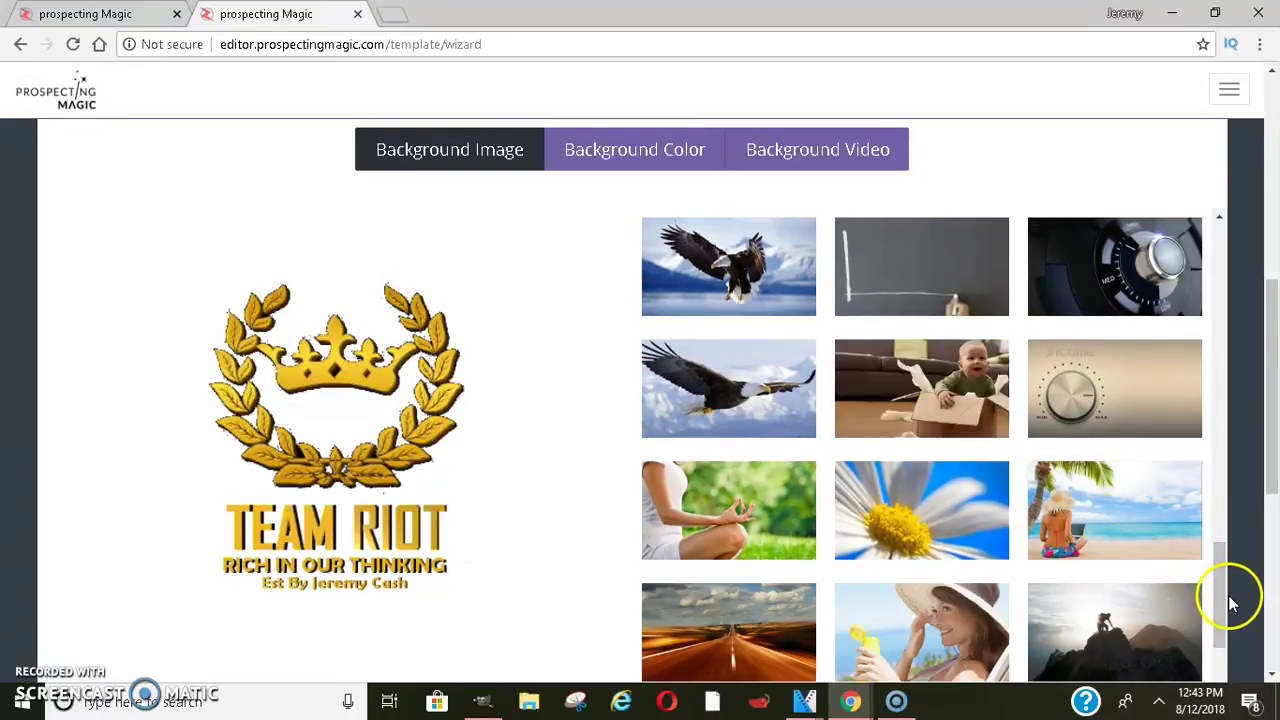
scroll(1228, 592, down, 2)
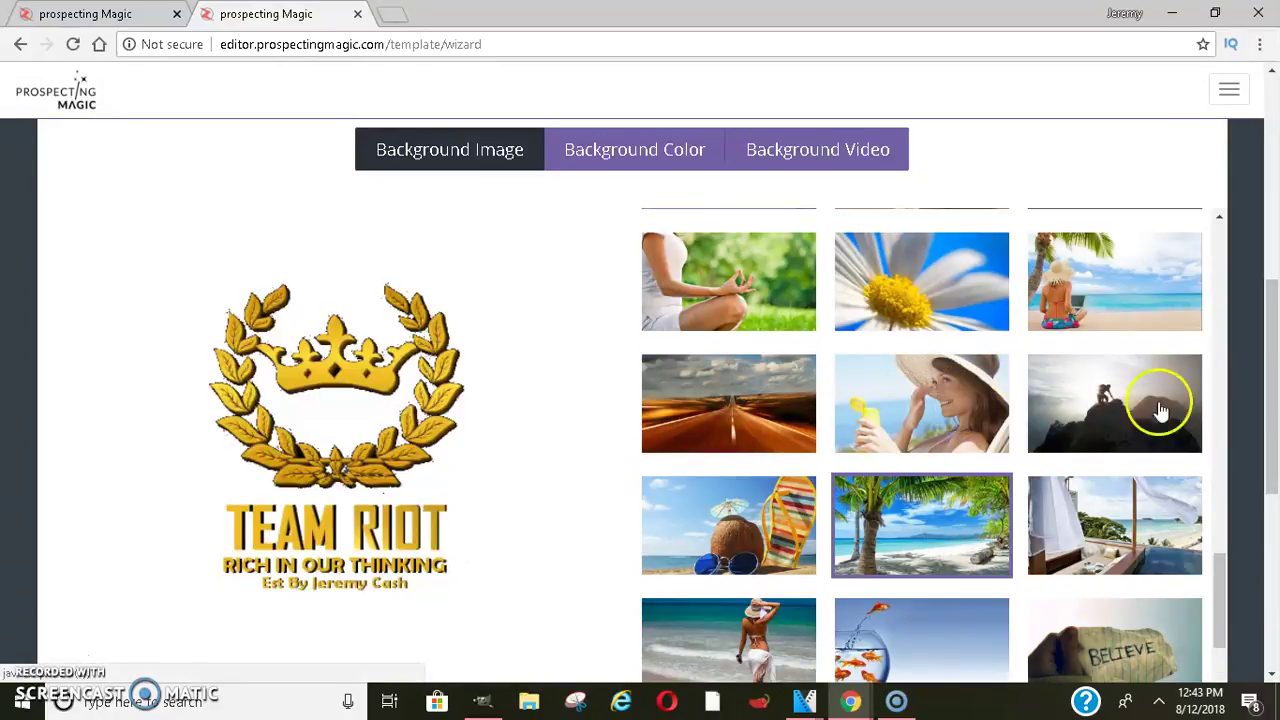
mouse_move(1260, 391)
mouse_down()
mouse_move(1262, 554)
mouse_move(1274, 370)
mouse_up()
click(1178, 546)
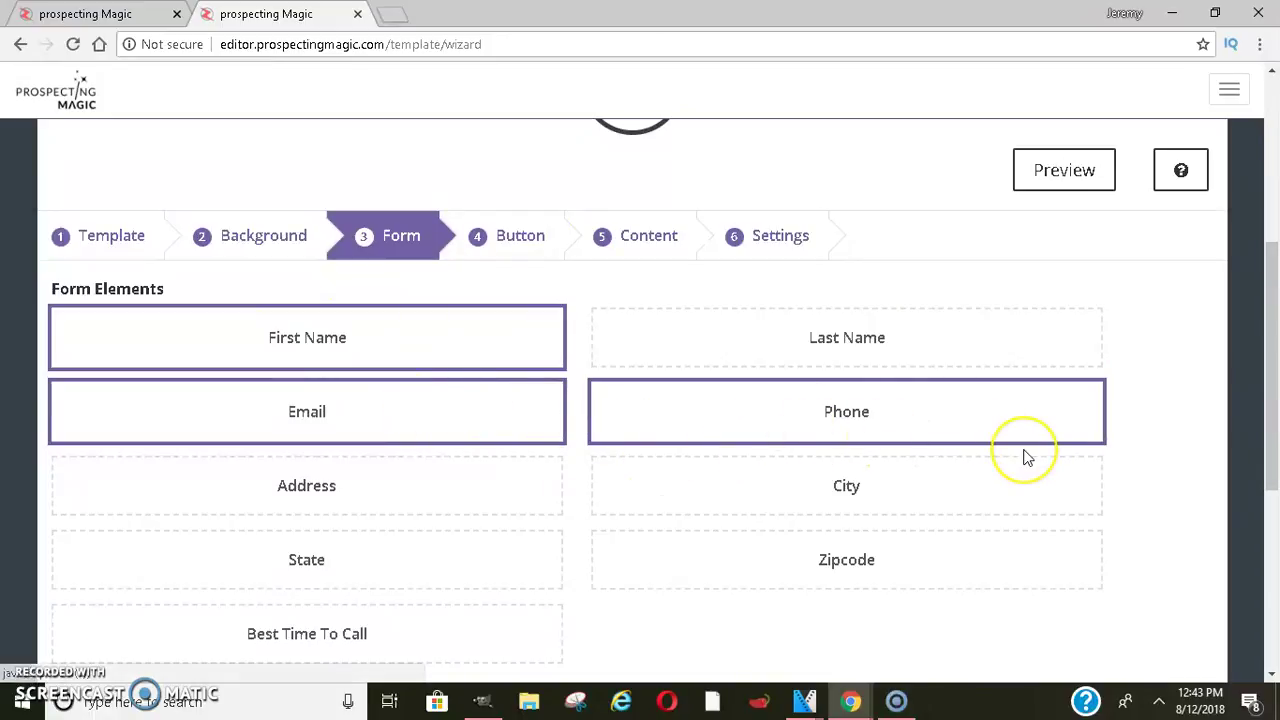
Step: Use First Name, Email and Phone as the form elements, and continue to the button settings
click(1051, 328)
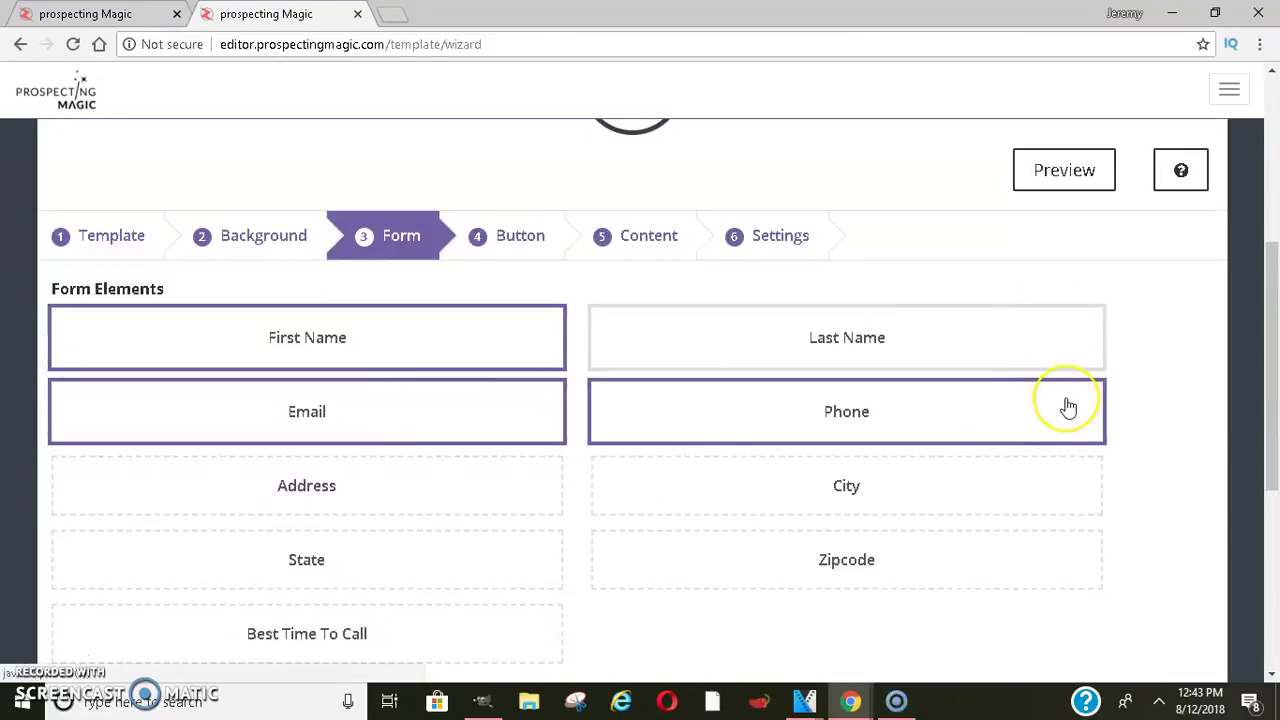
click(314, 489)
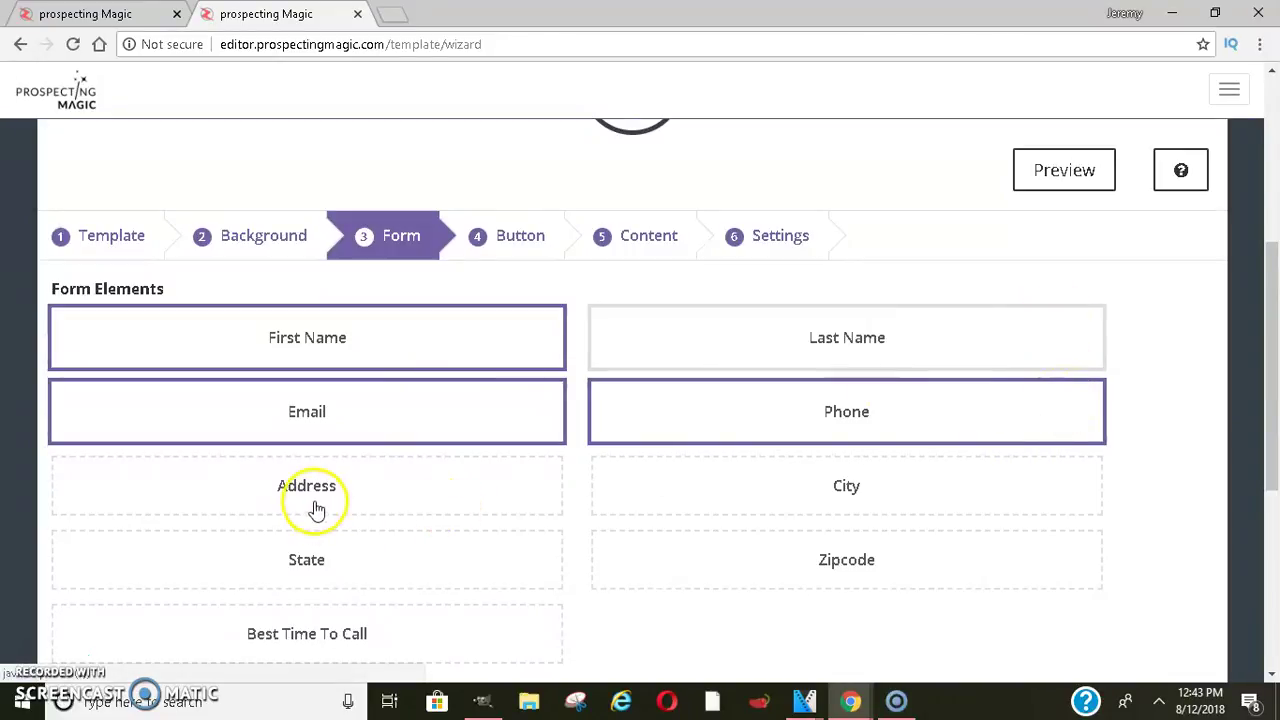
click(944, 551)
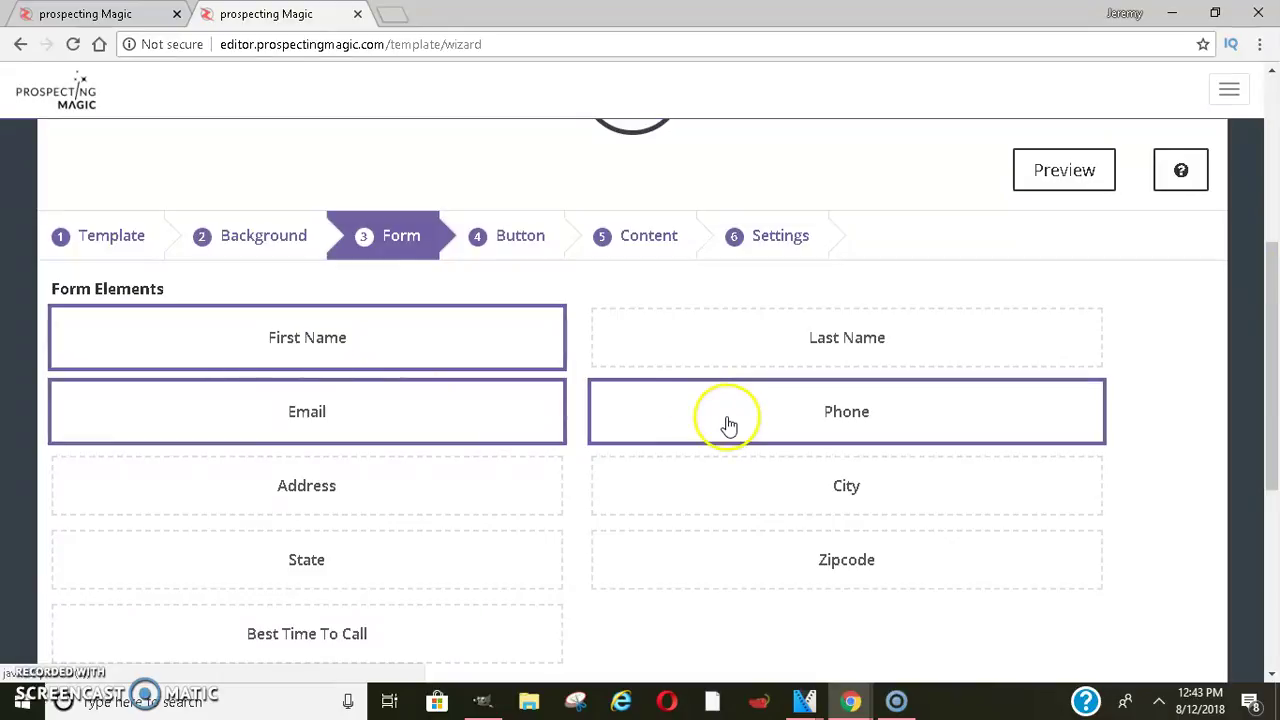
click(808, 411)
drag(1271, 309, 1276, 355)
click(1177, 532)
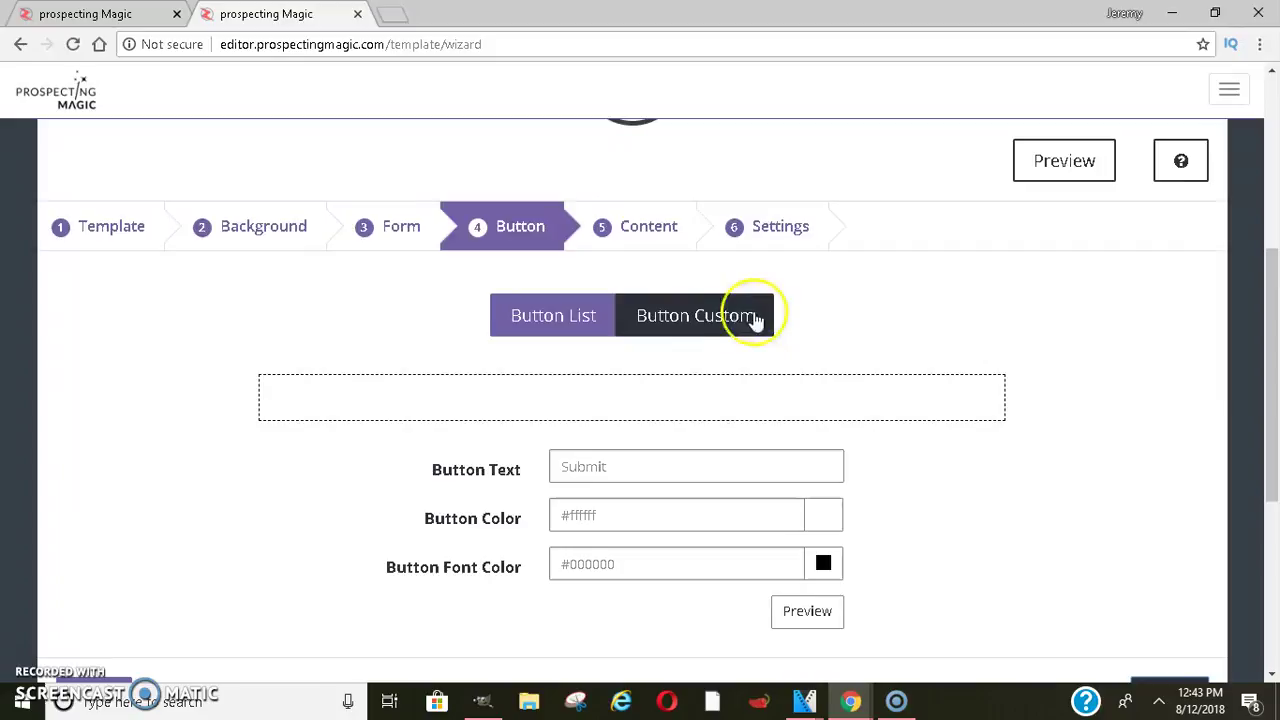
Step: Set the custom button's text to "Submit" and continue to the content settings
click(633, 476)
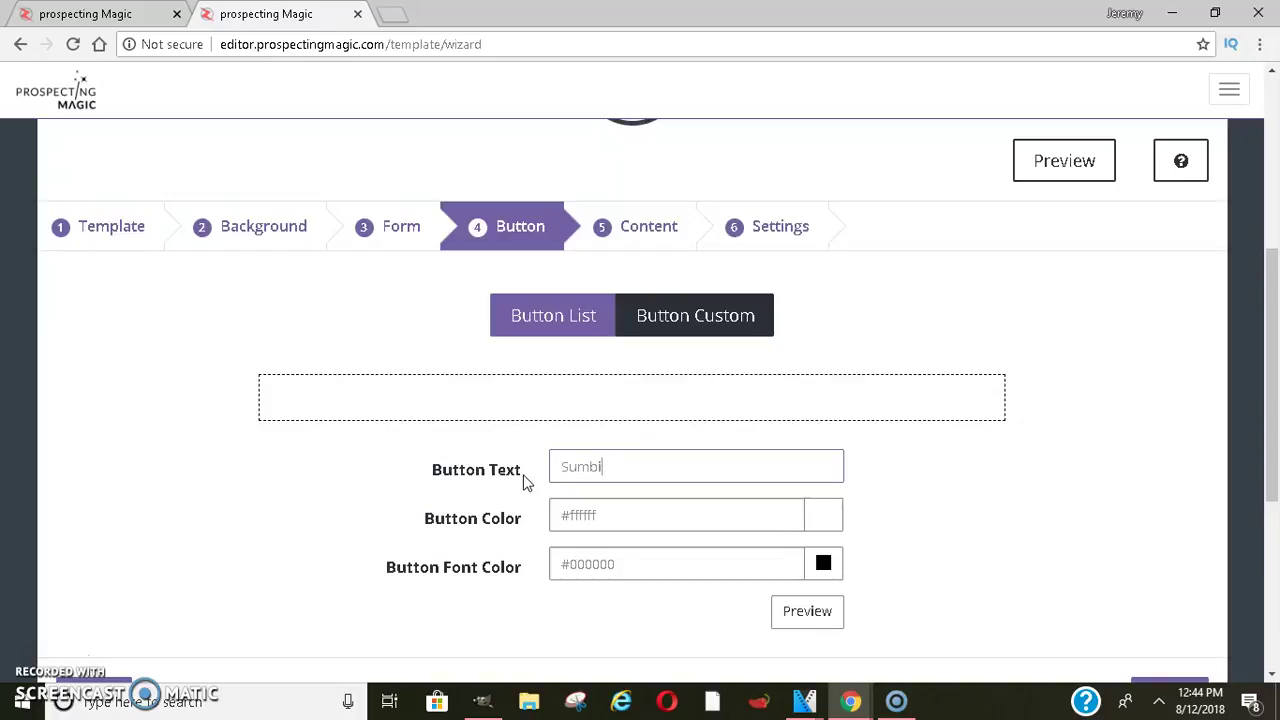
click(663, 467)
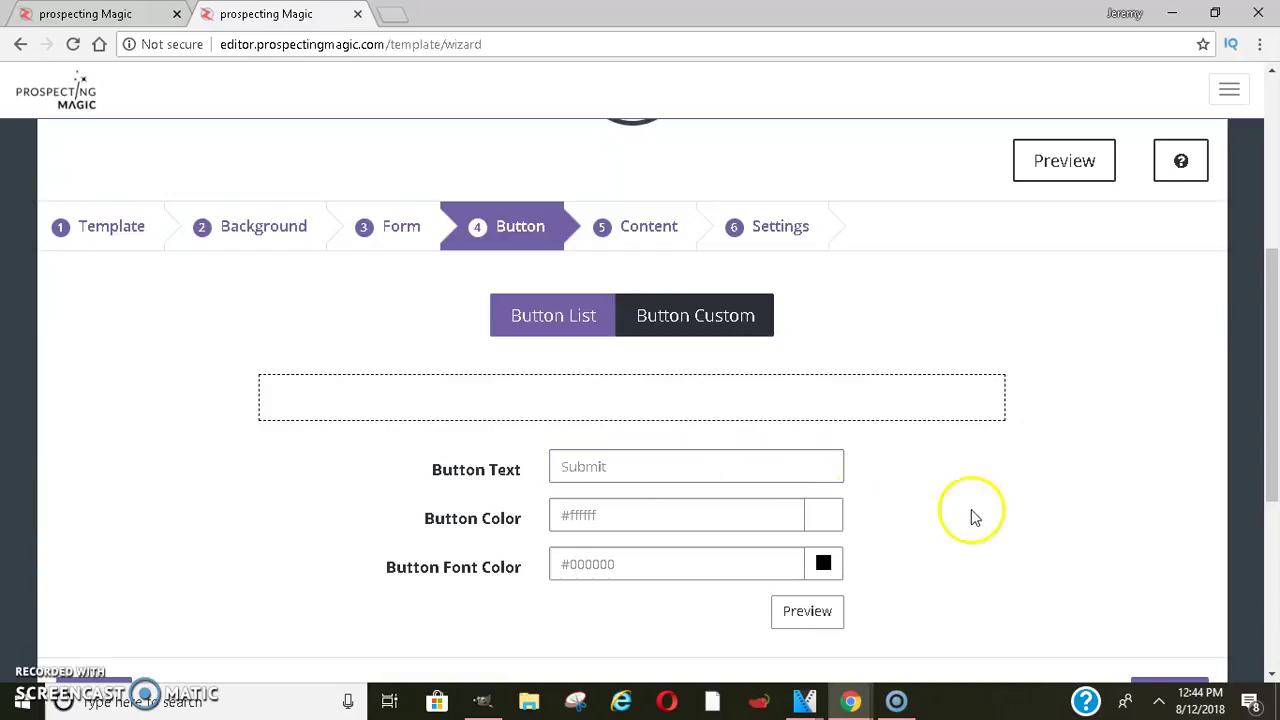
click(824, 568)
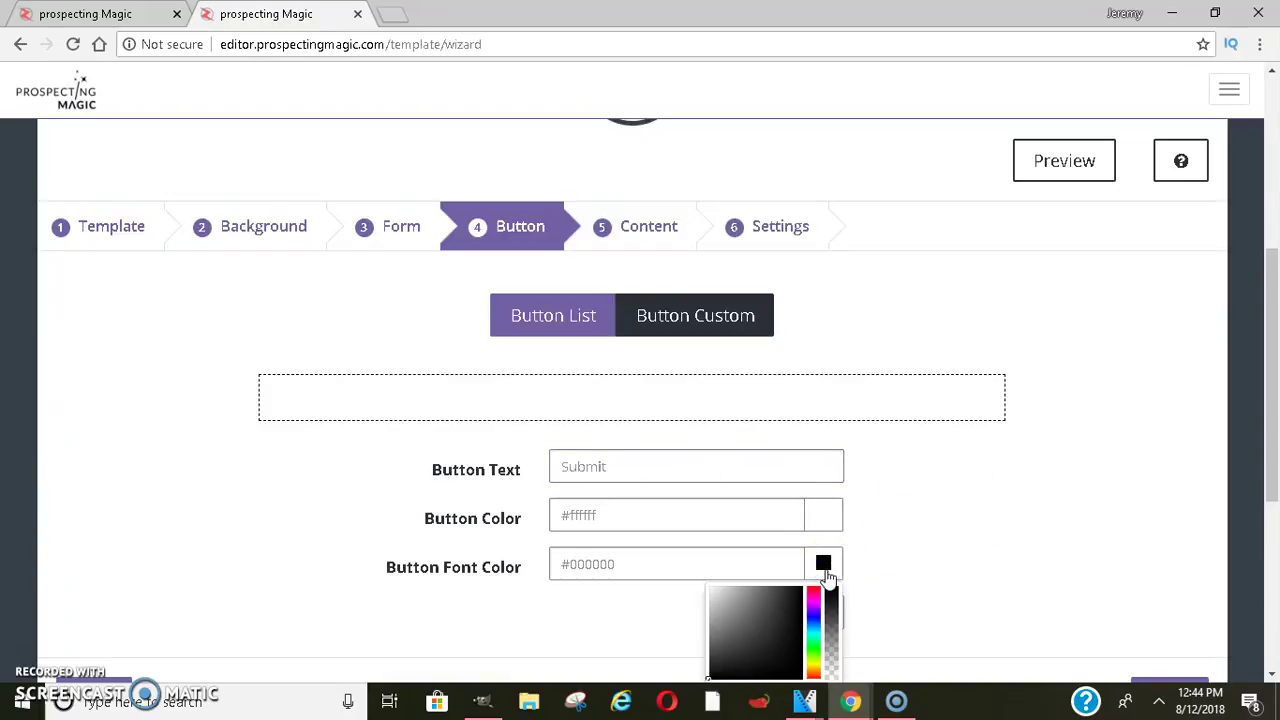
click(821, 569)
click(929, 532)
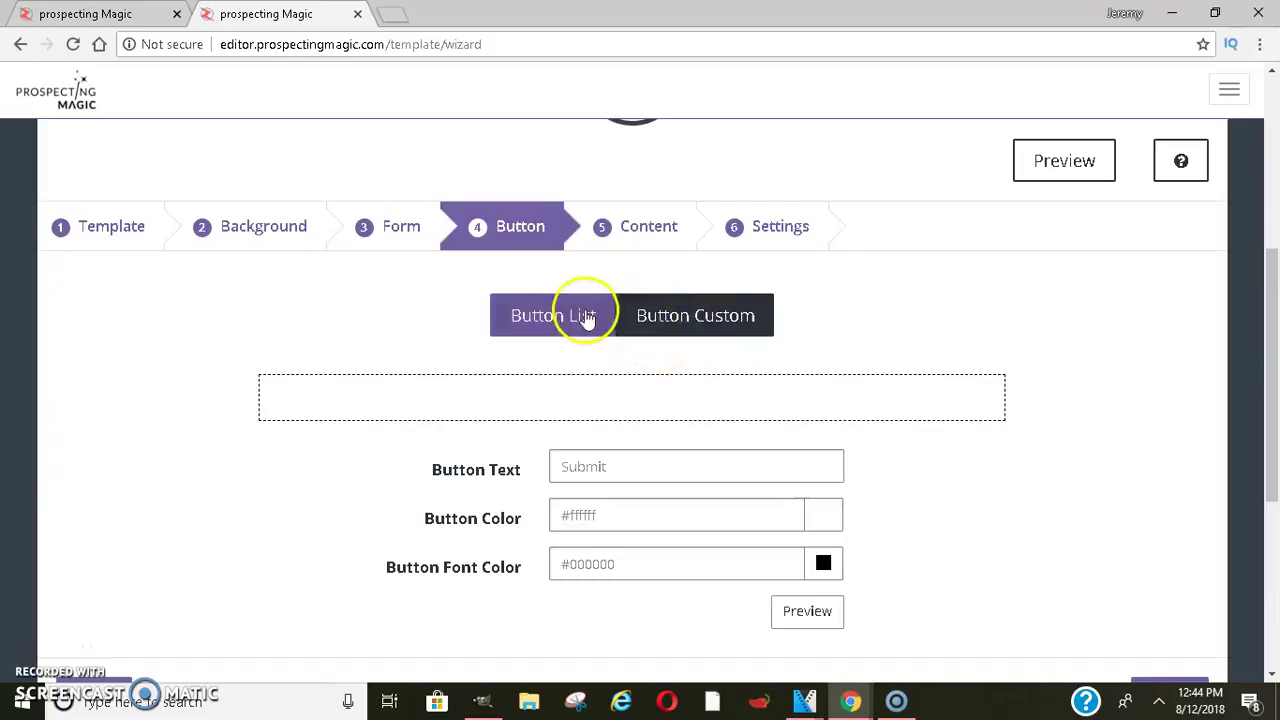
scroll(1266, 266, down, 2)
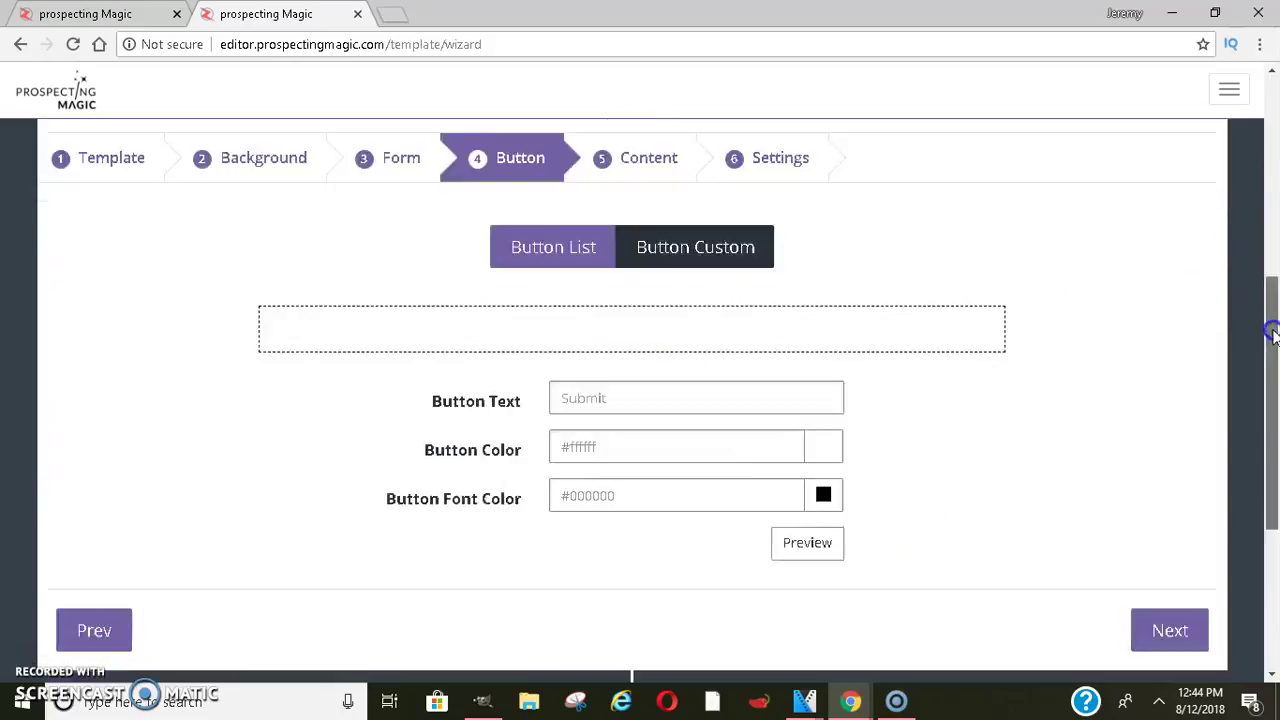
click(1180, 545)
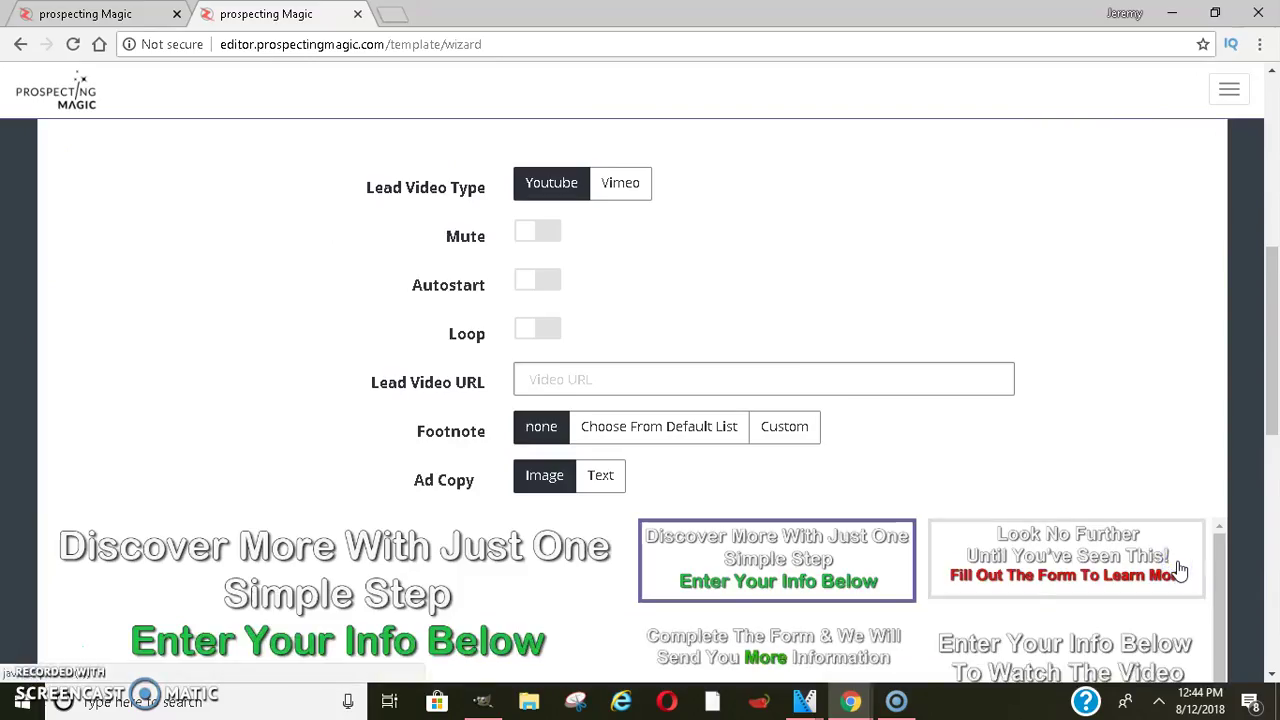
Step: Open youtube.com in a new browser tab to find a lead video for the capture page
scroll(1270, 310, up, 2)
scroll(1273, 305, up, 1)
scroll(1273, 320, down, 2)
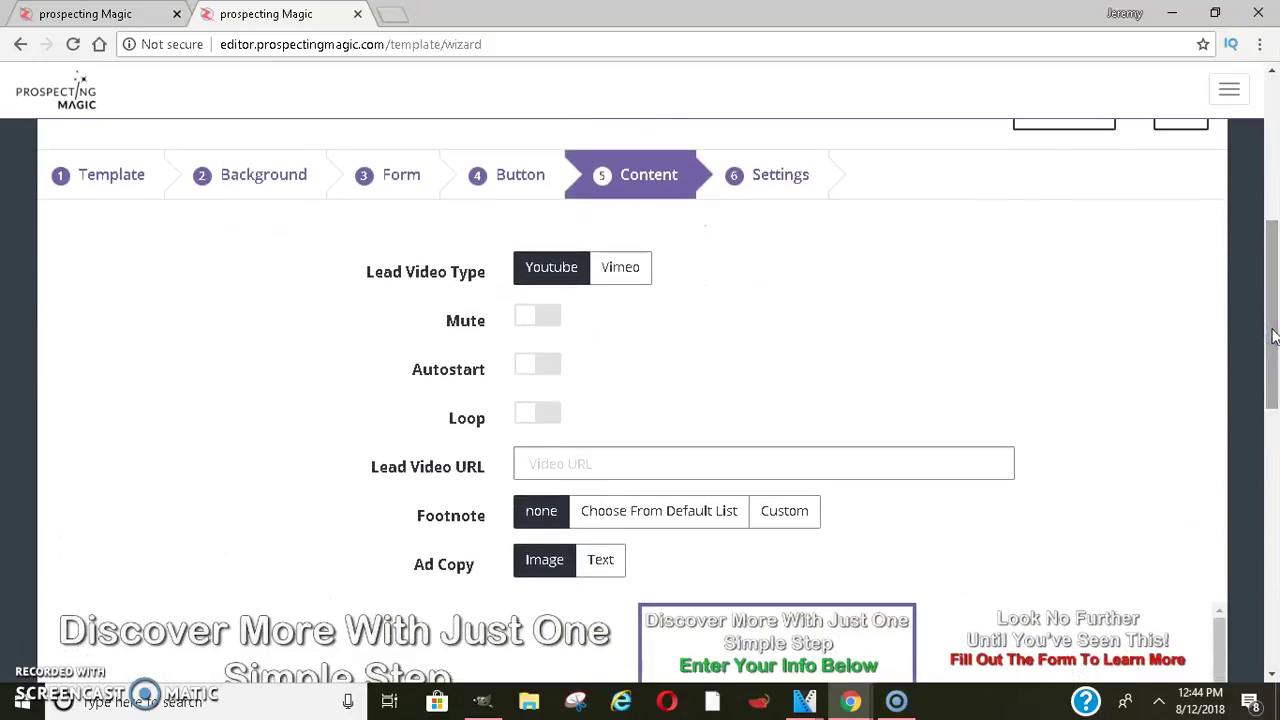
key(ctrl+t)
text(youtube.com)
key(Return)
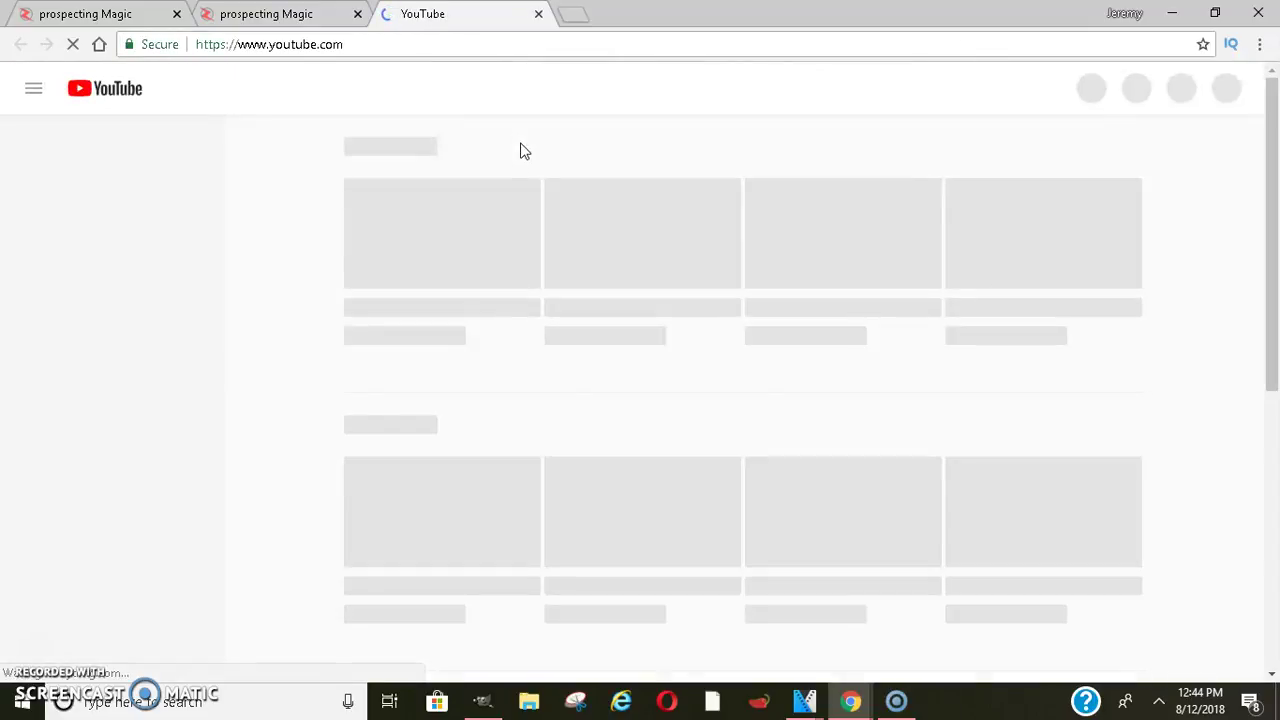
Step: Reload the YouTube home page and open HBO's recommended video "Hard Knocks: Training Camp w/ the Cleveland Browns"
click(280, 14)
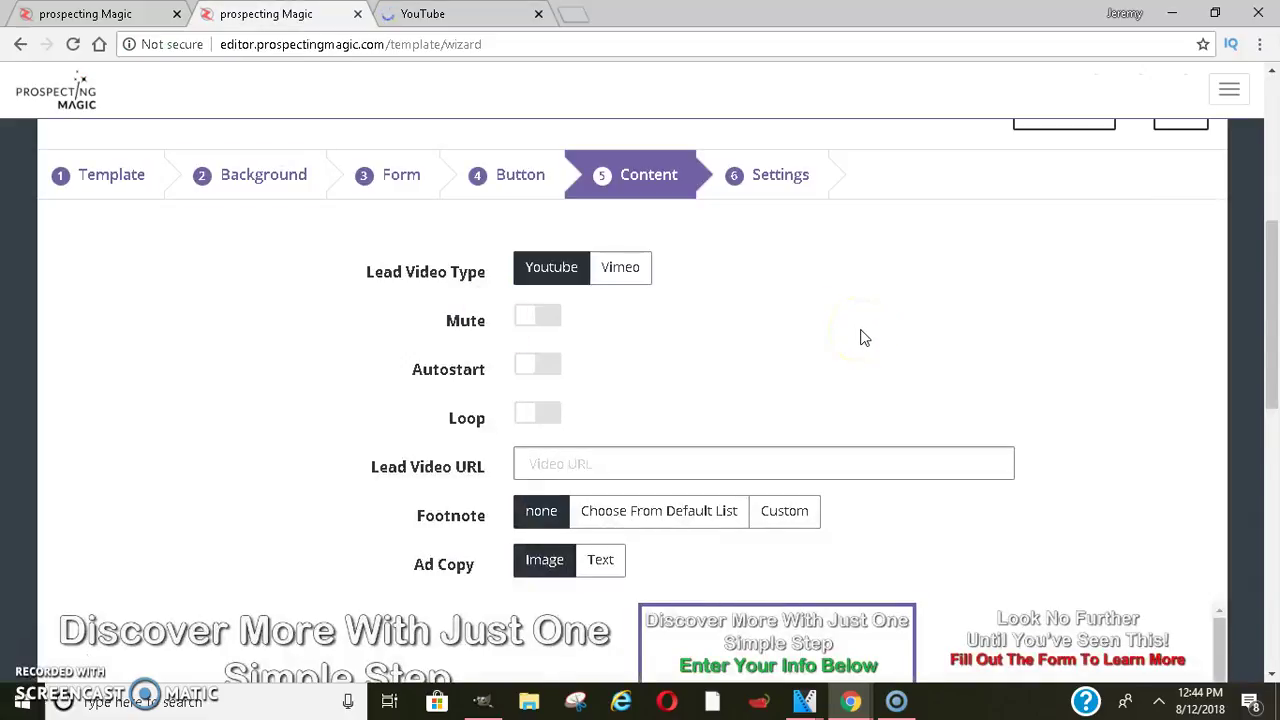
click(478, 14)
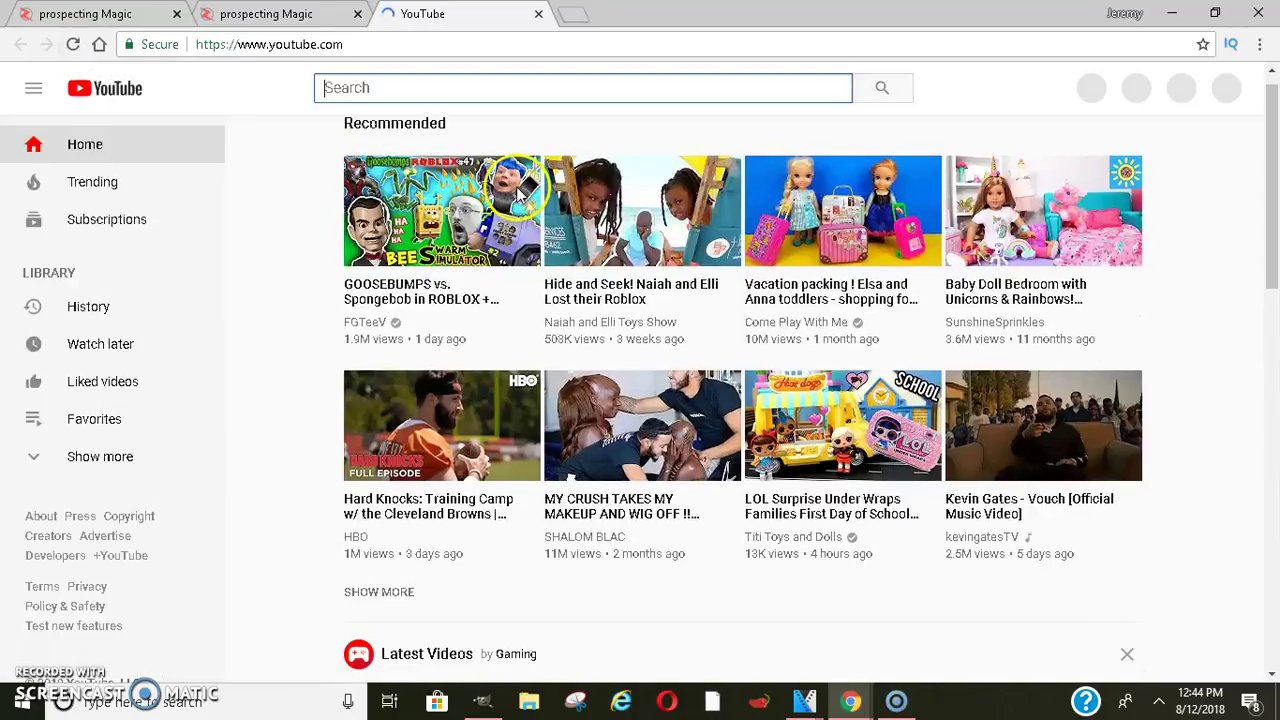
click(73, 44)
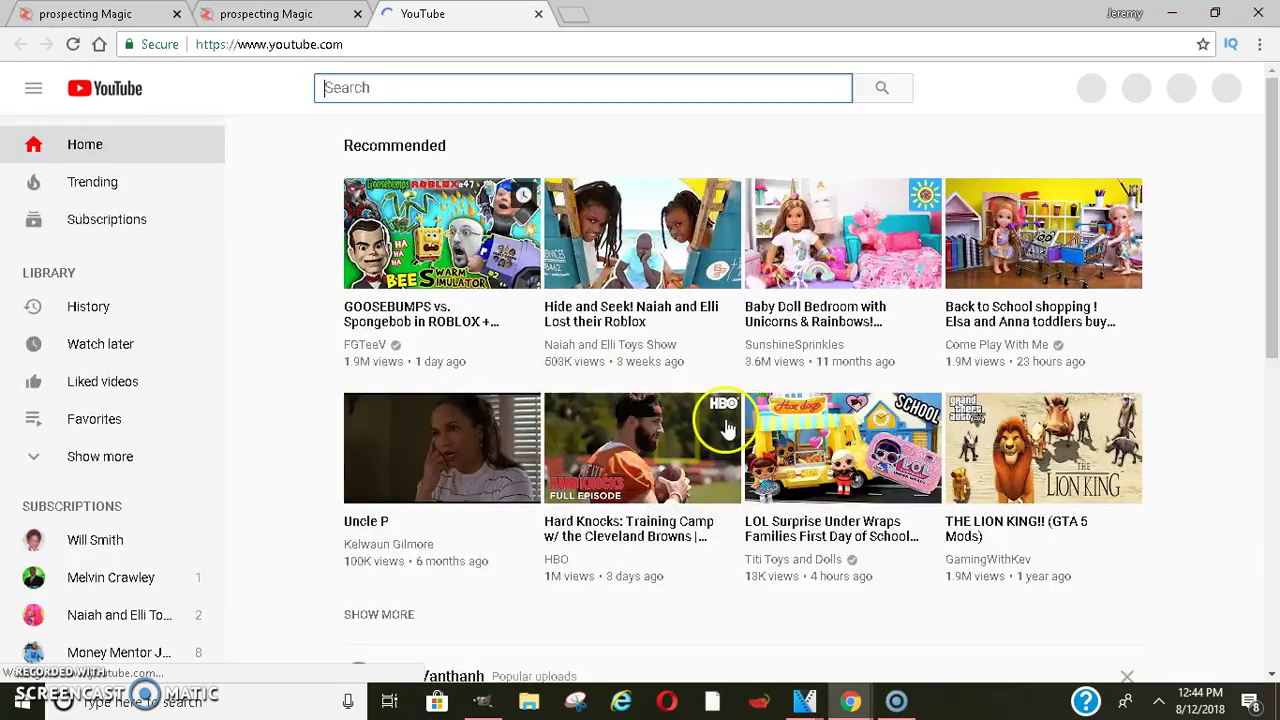
click(660, 458)
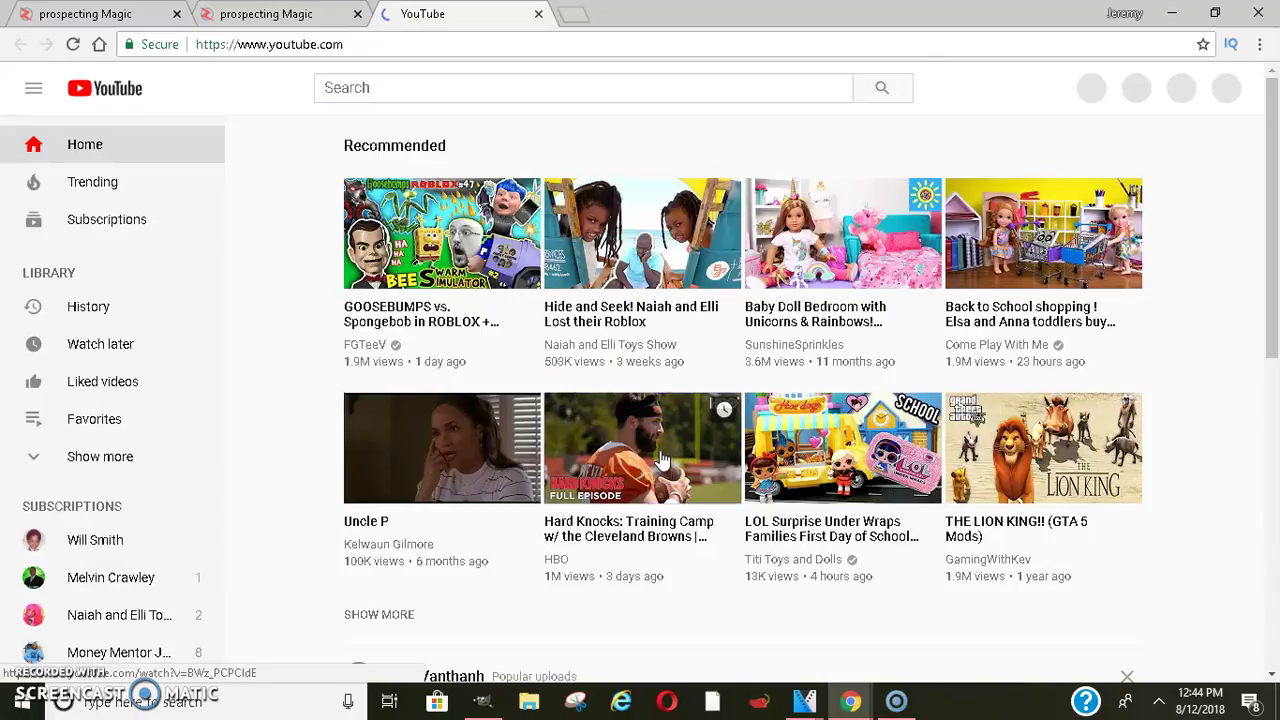
Step: Copy the address of the "Hard Knocks" YouTube video and paste it as the capture page's Lead Video URL
key(ctrl+shift+Tab)
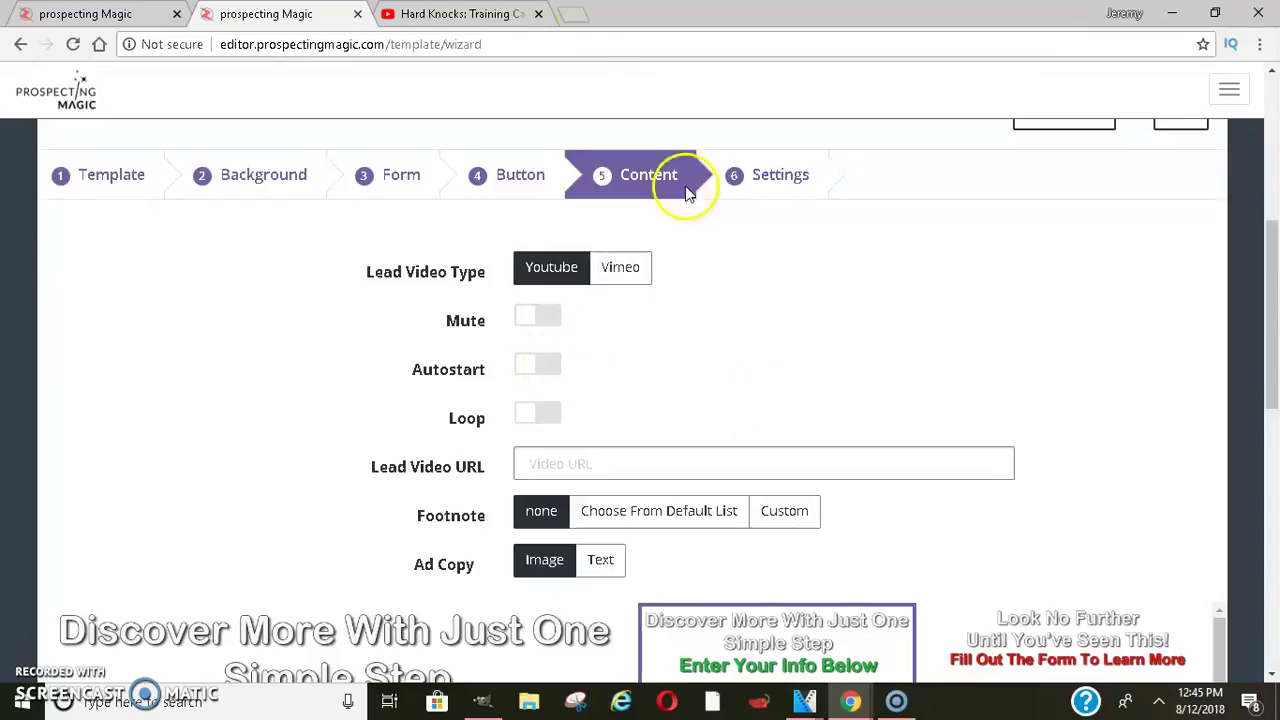
click(430, 13)
click(469, 40)
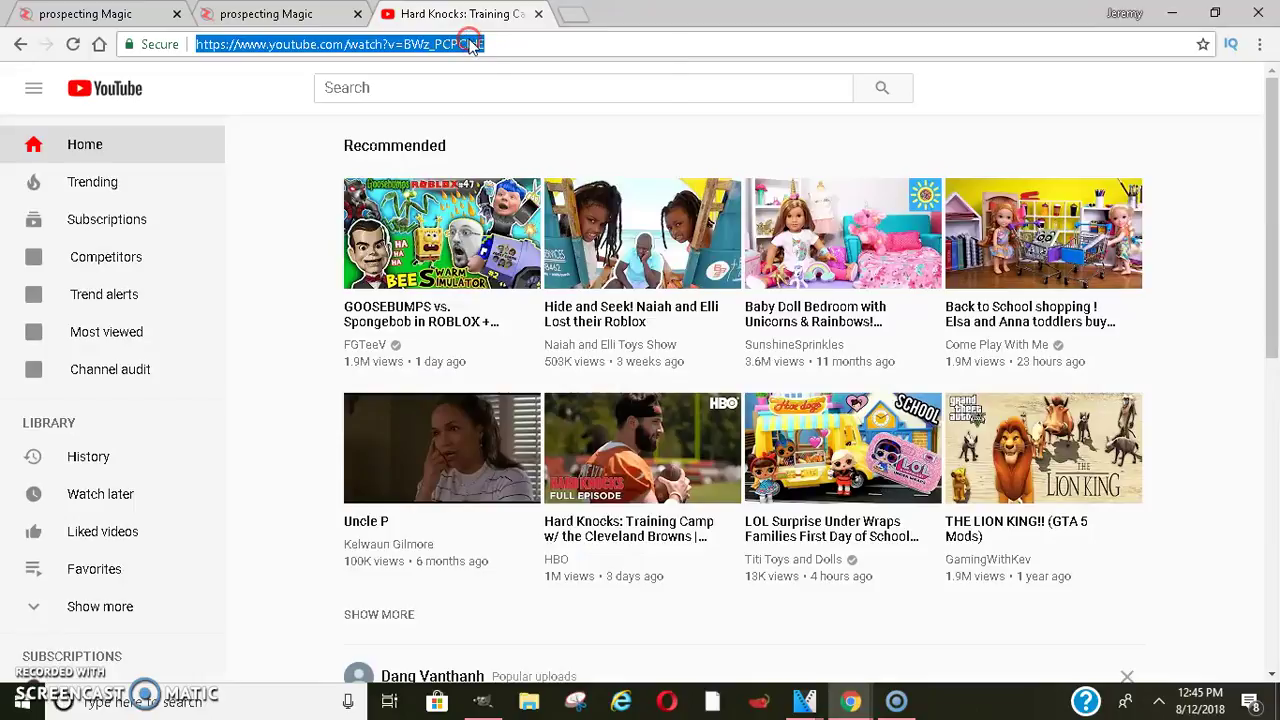
right_click(471, 40)
click(517, 134)
click(266, 13)
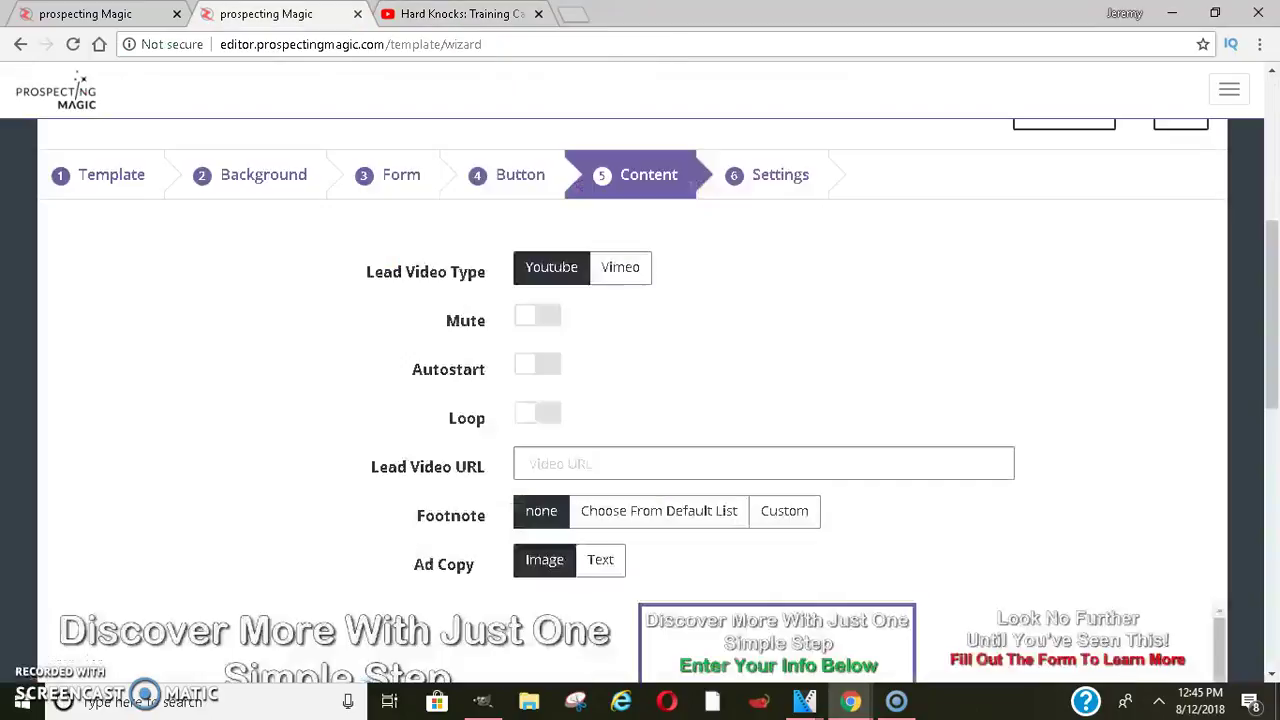
click(638, 456)
key(ctrl+v)
Step: Open the preview of the capture page and view it in the desktop layout
drag(1270, 290, 1275, 374)
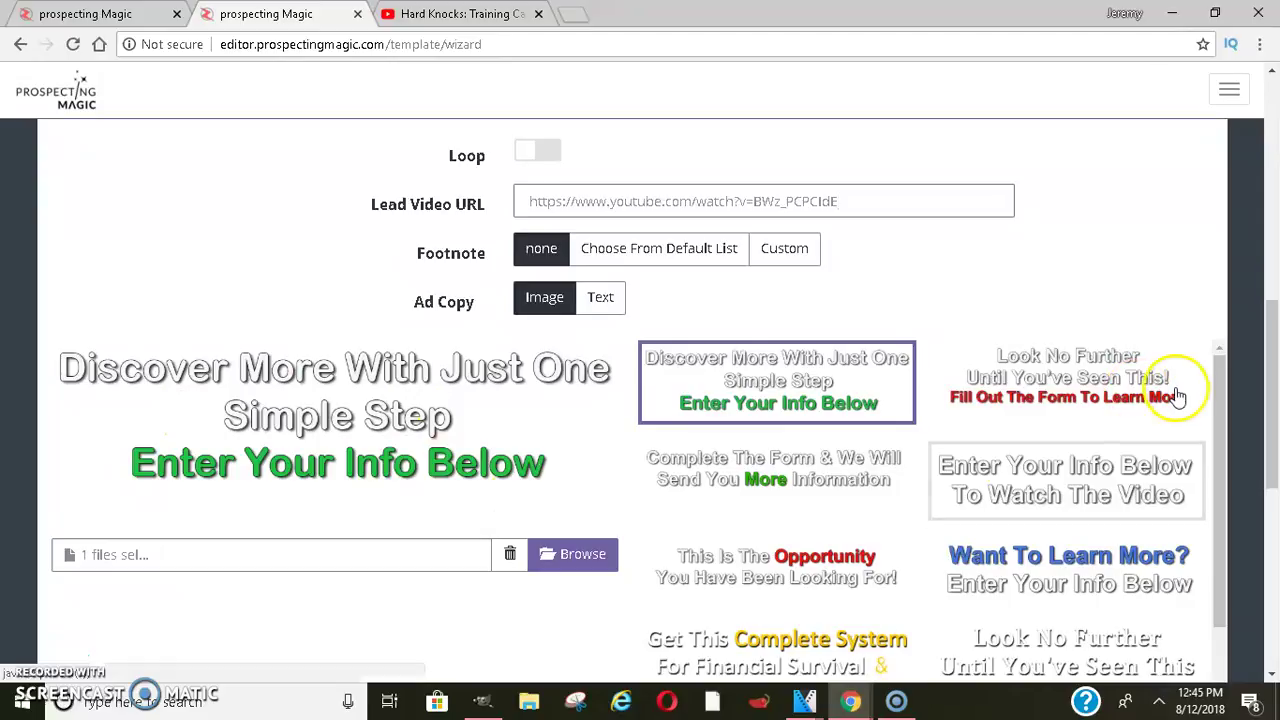
drag(1220, 378, 1245, 288)
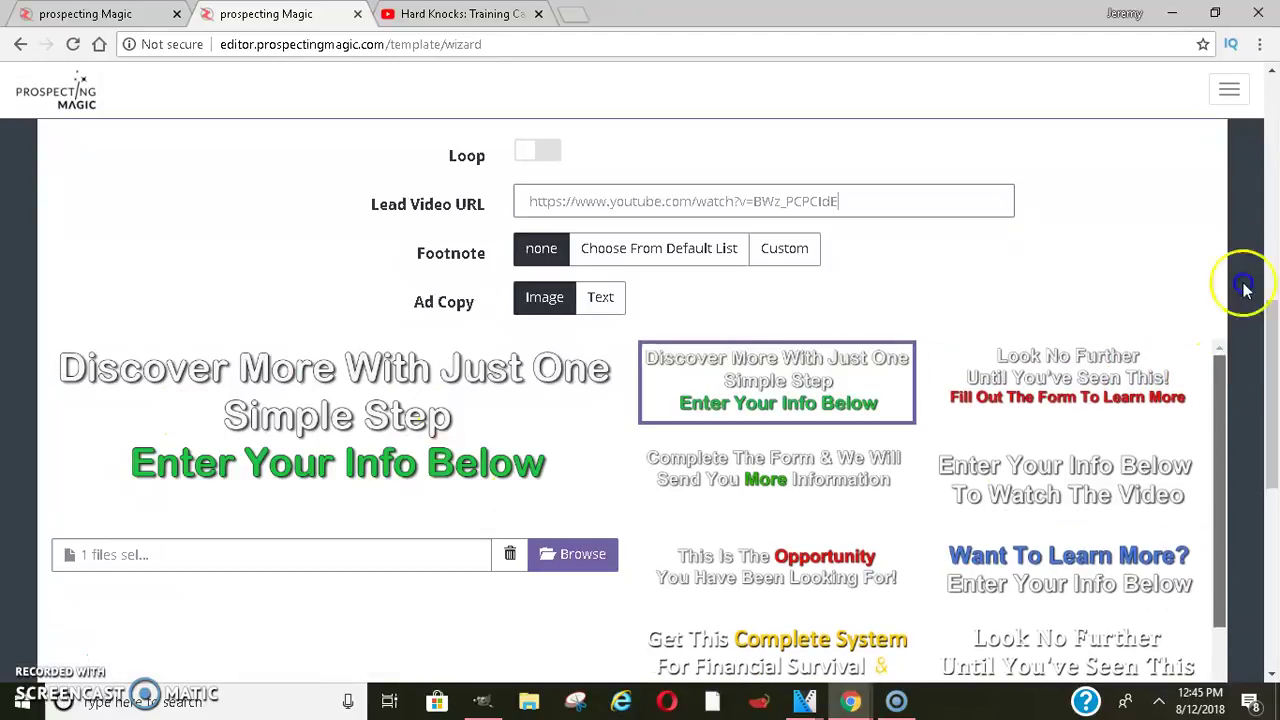
scroll(1266, 240, up, 6)
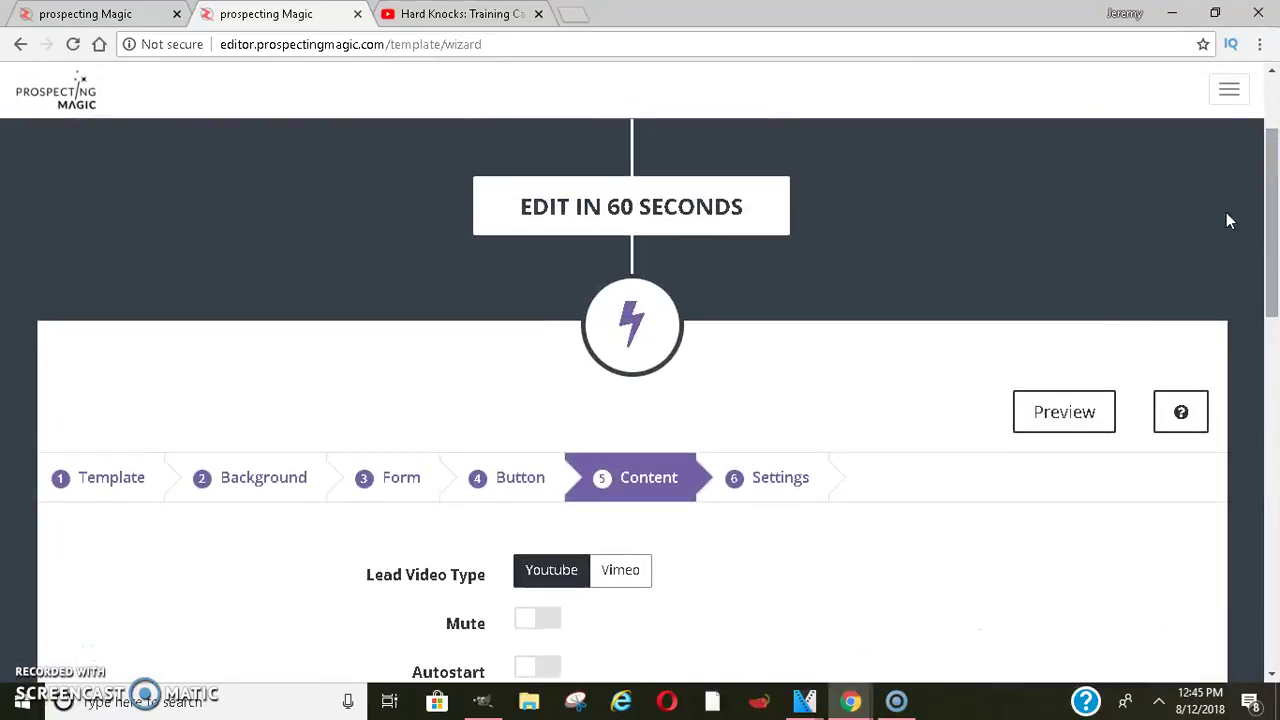
click(1098, 410)
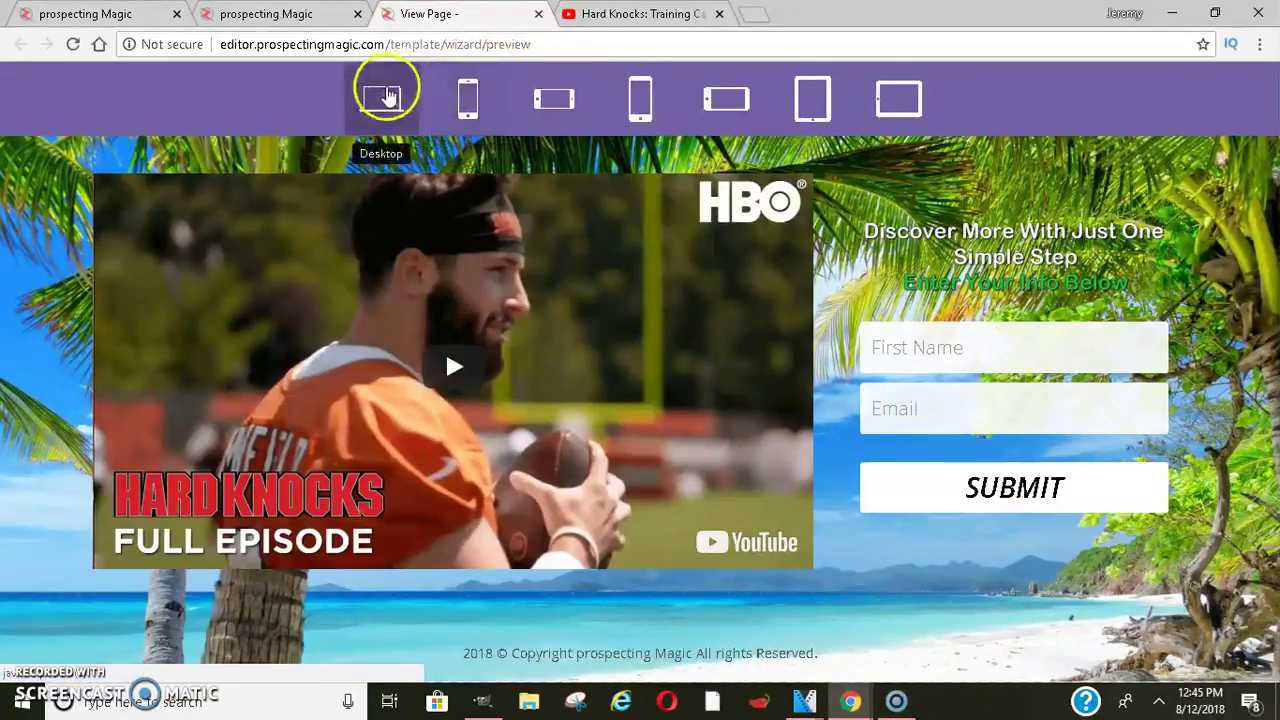
click(380, 118)
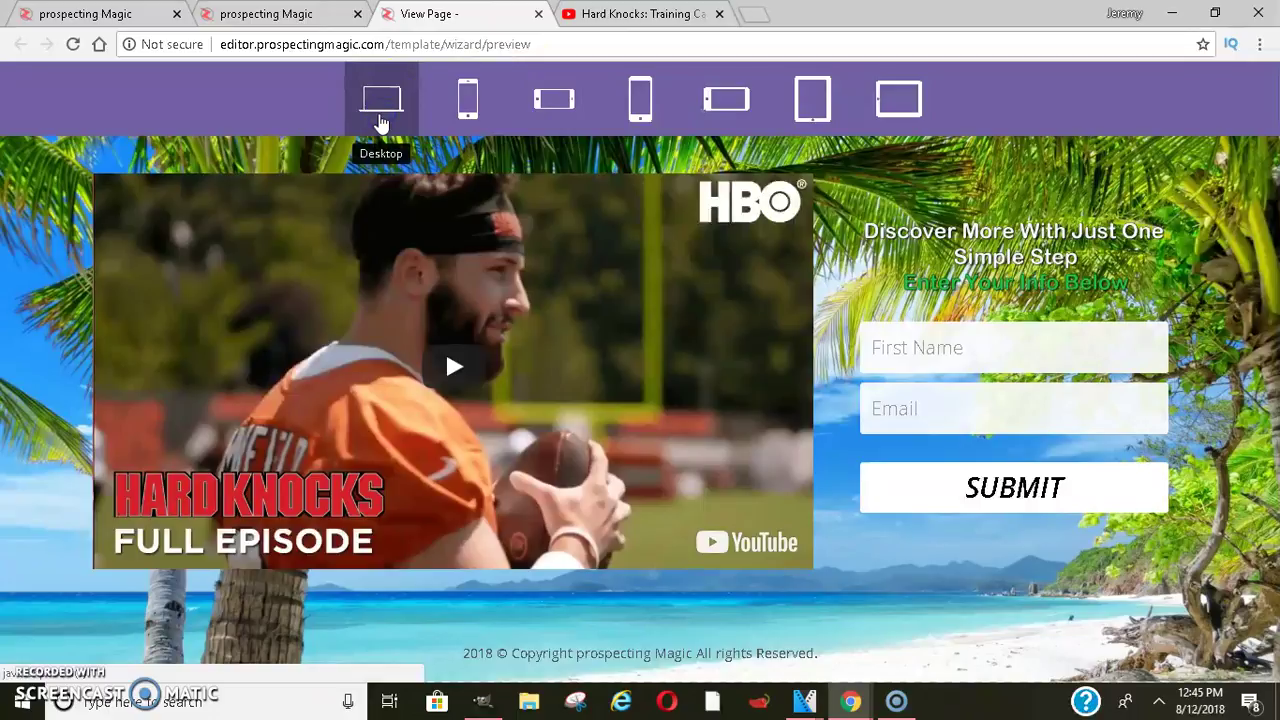
Step: Check the page preview in the iPhone 5, iPhone 6 and iPad portrait and landscape layouts, return to desktop and close the preview
click(467, 112)
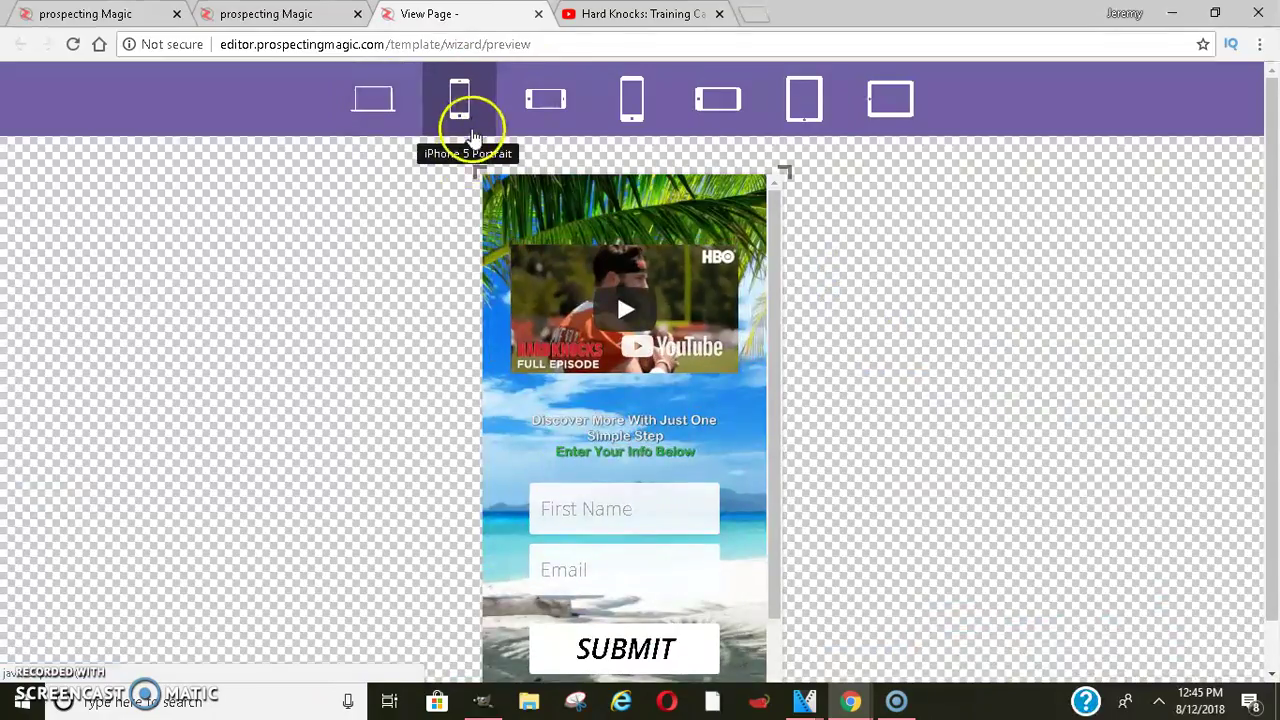
click(549, 98)
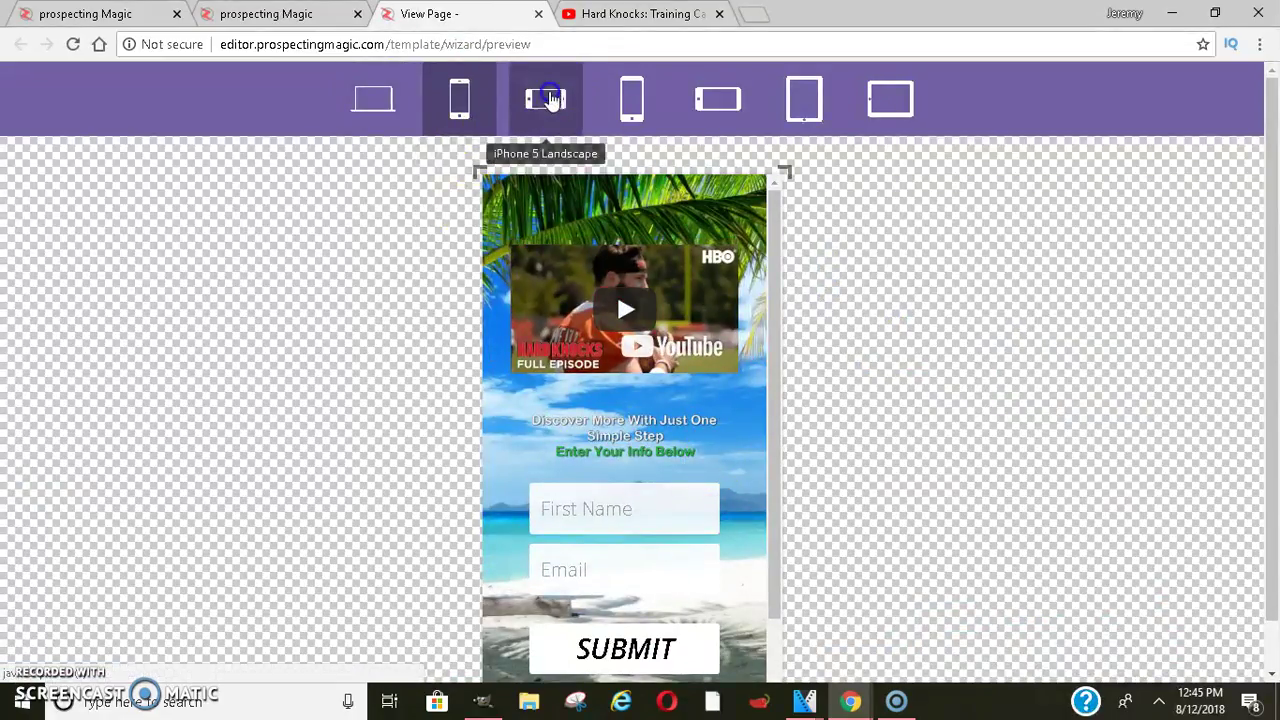
mouse_move(897, 222)
mouse_down()
mouse_move(900, 337)
mouse_move(900, 200)
mouse_up()
click(652, 96)
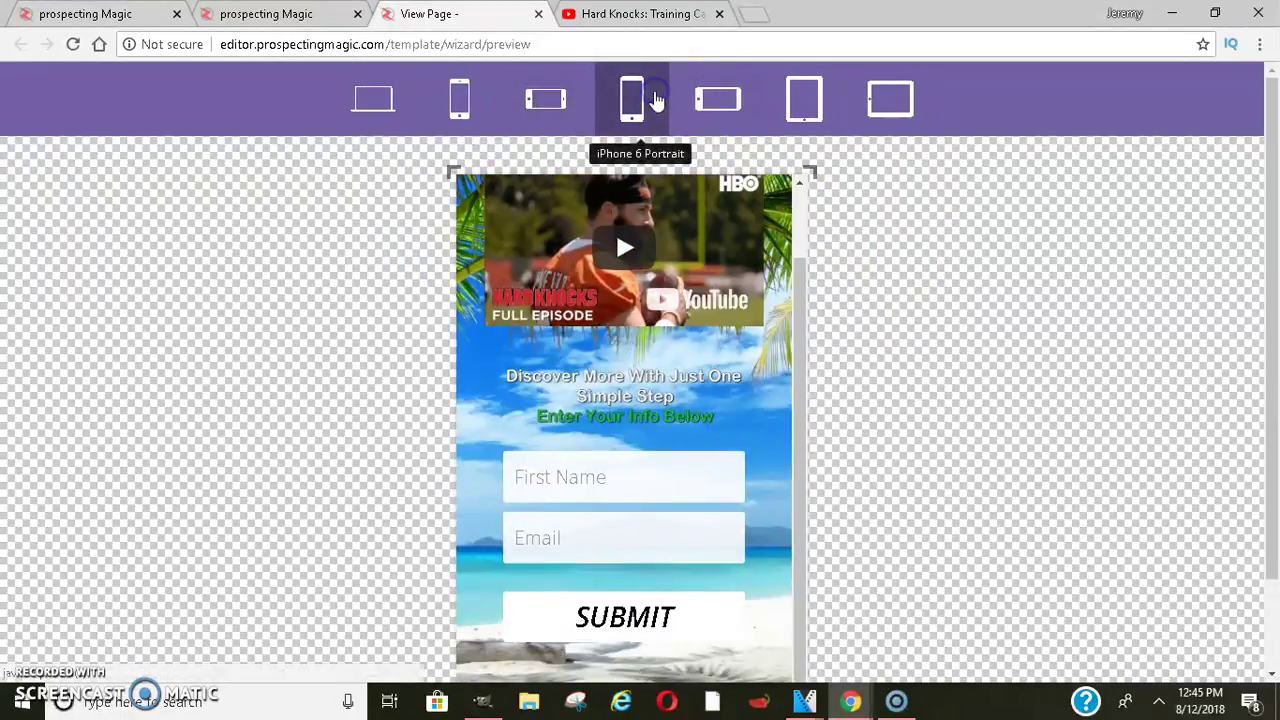
click(717, 98)
click(805, 98)
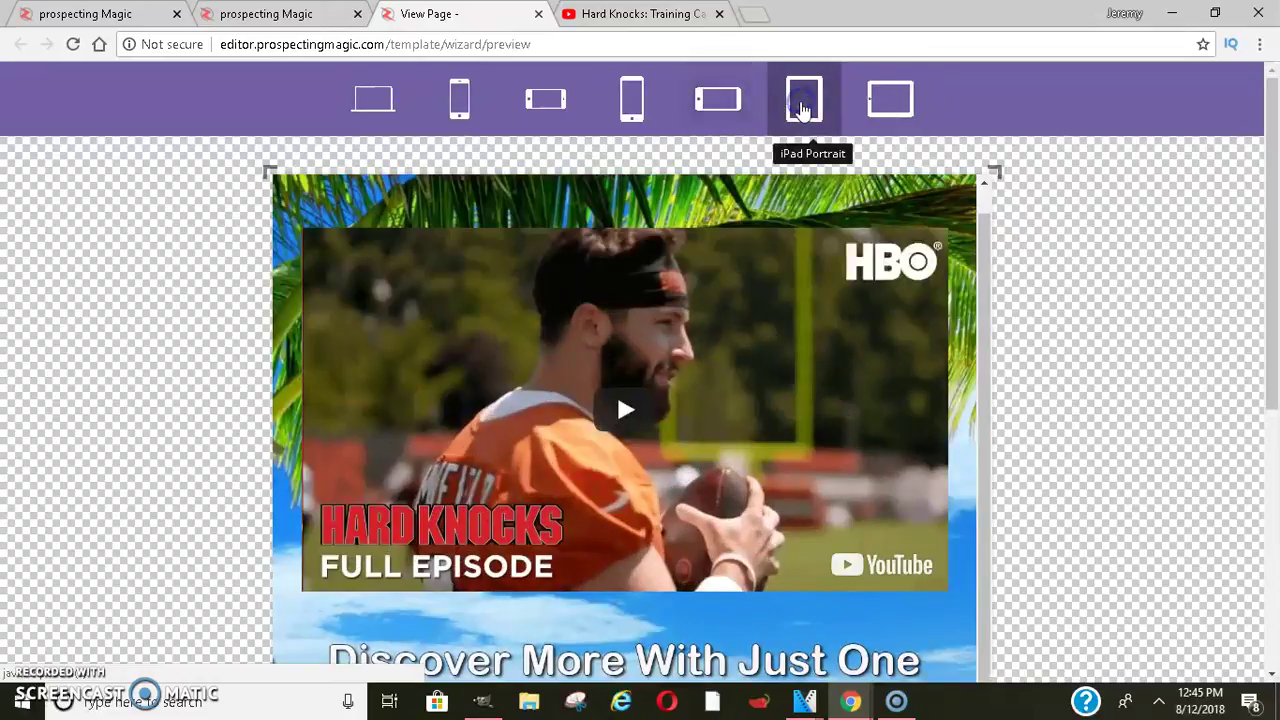
click(890, 100)
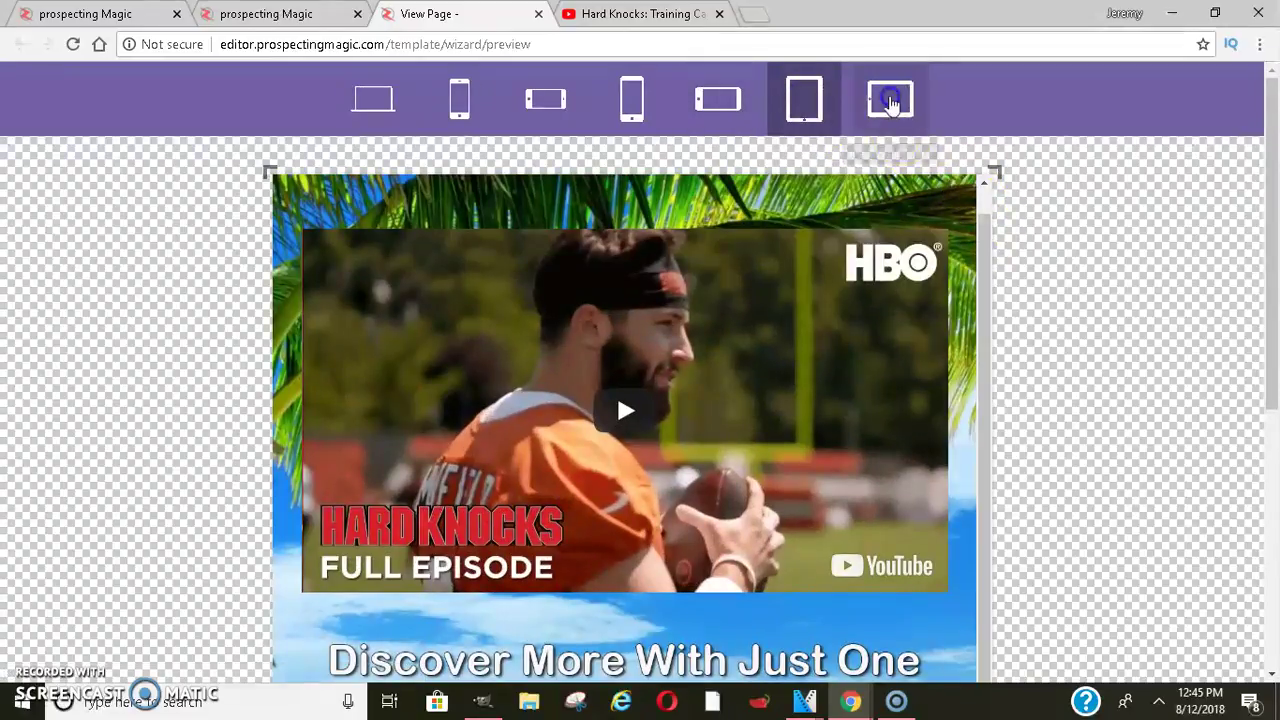
click(408, 92)
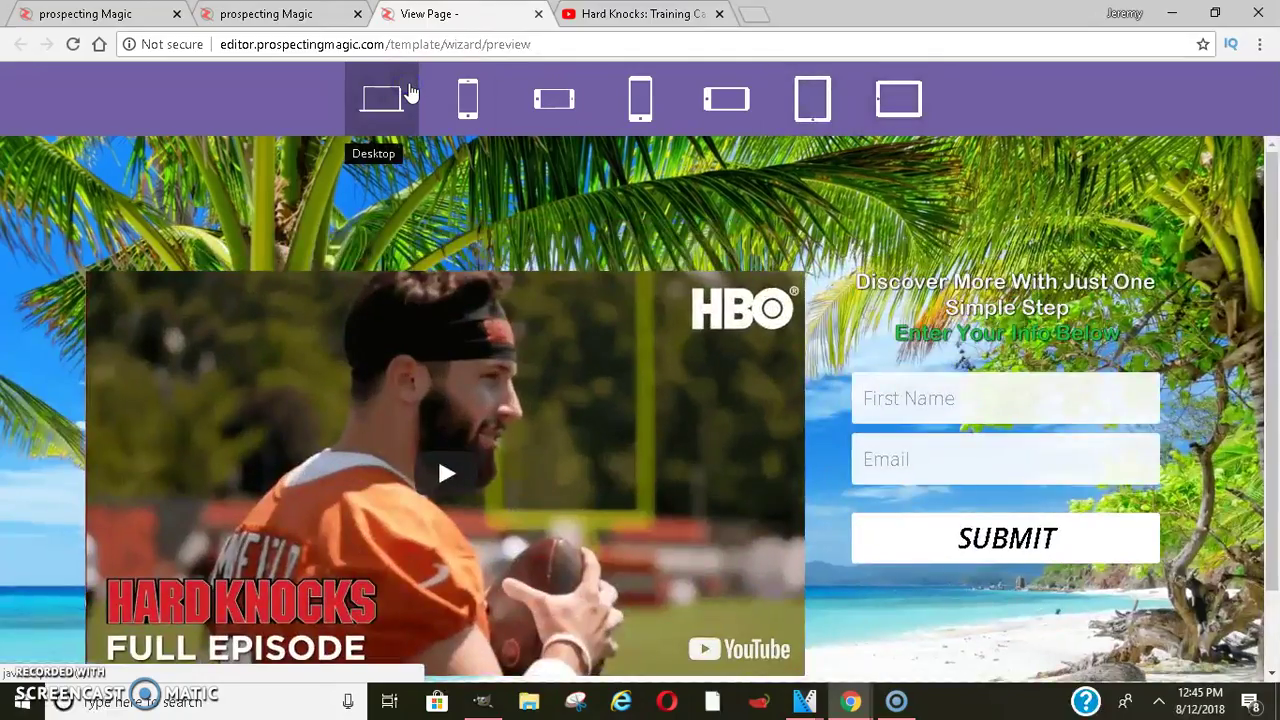
click(539, 14)
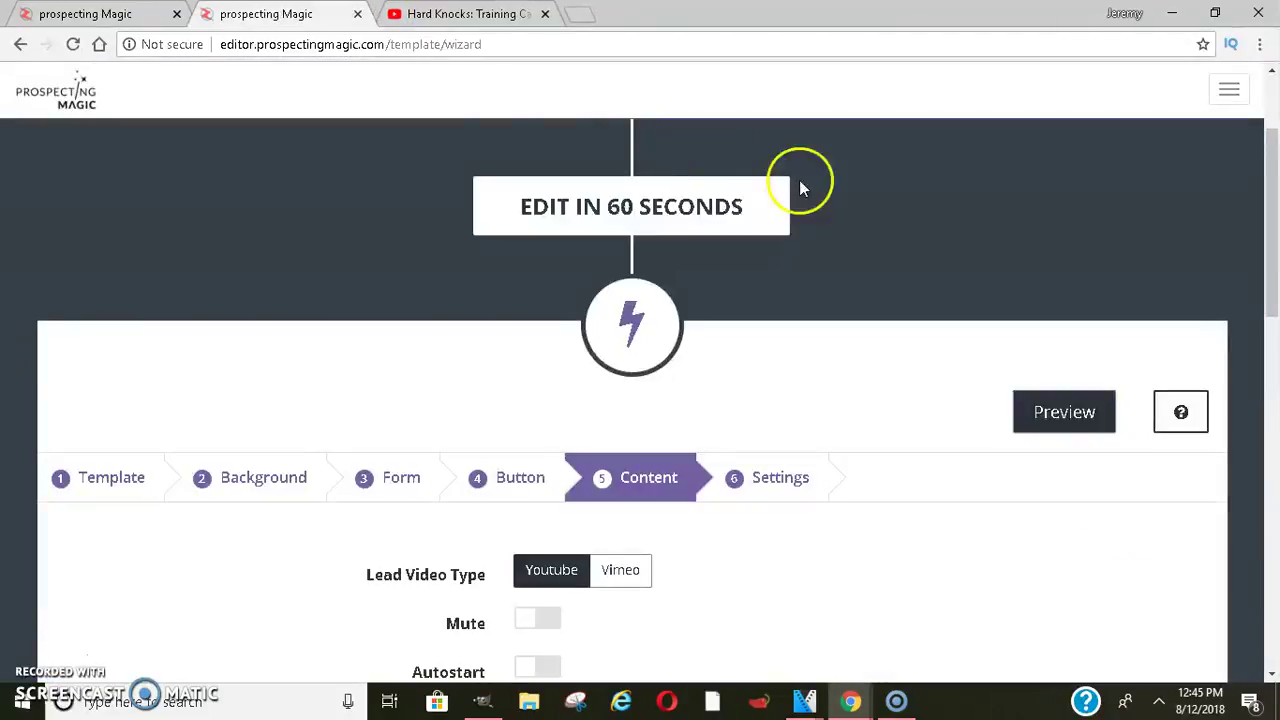
Step: Look through the Pictures folder for a custom ad copy image, with a brief look at GIMP, and leave without selecting a file
drag(1273, 178, 1273, 351)
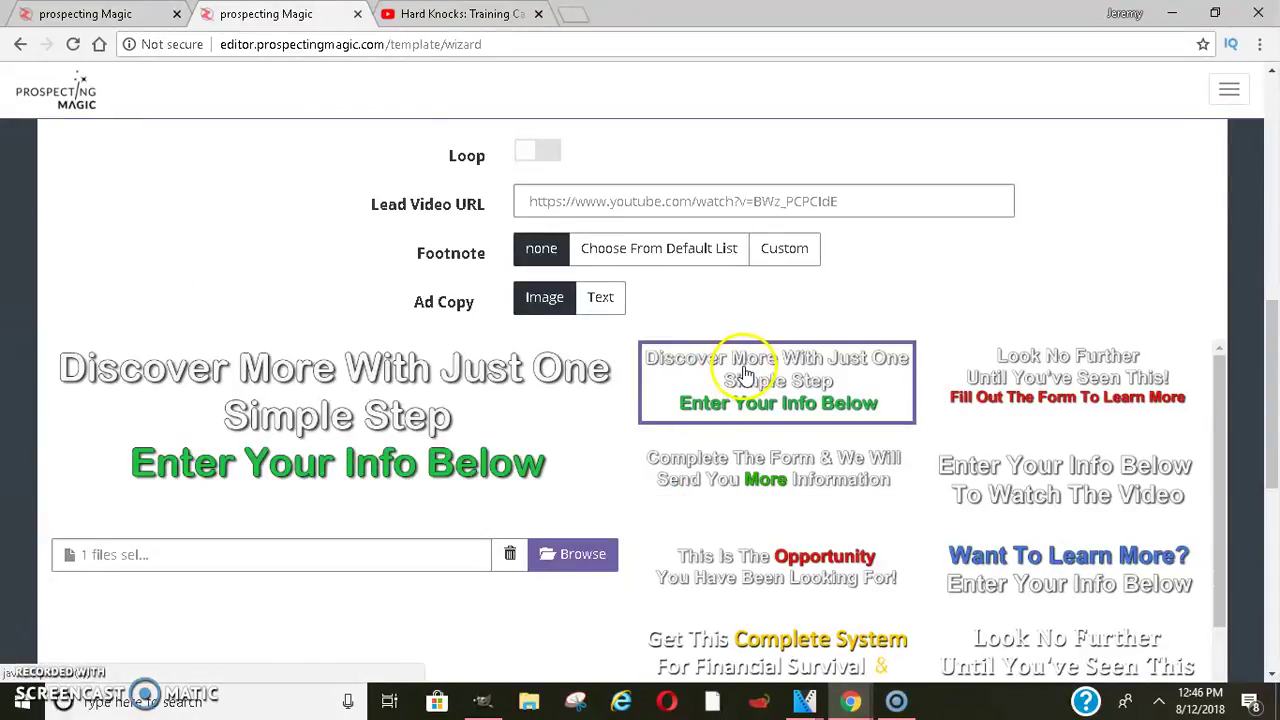
click(578, 555)
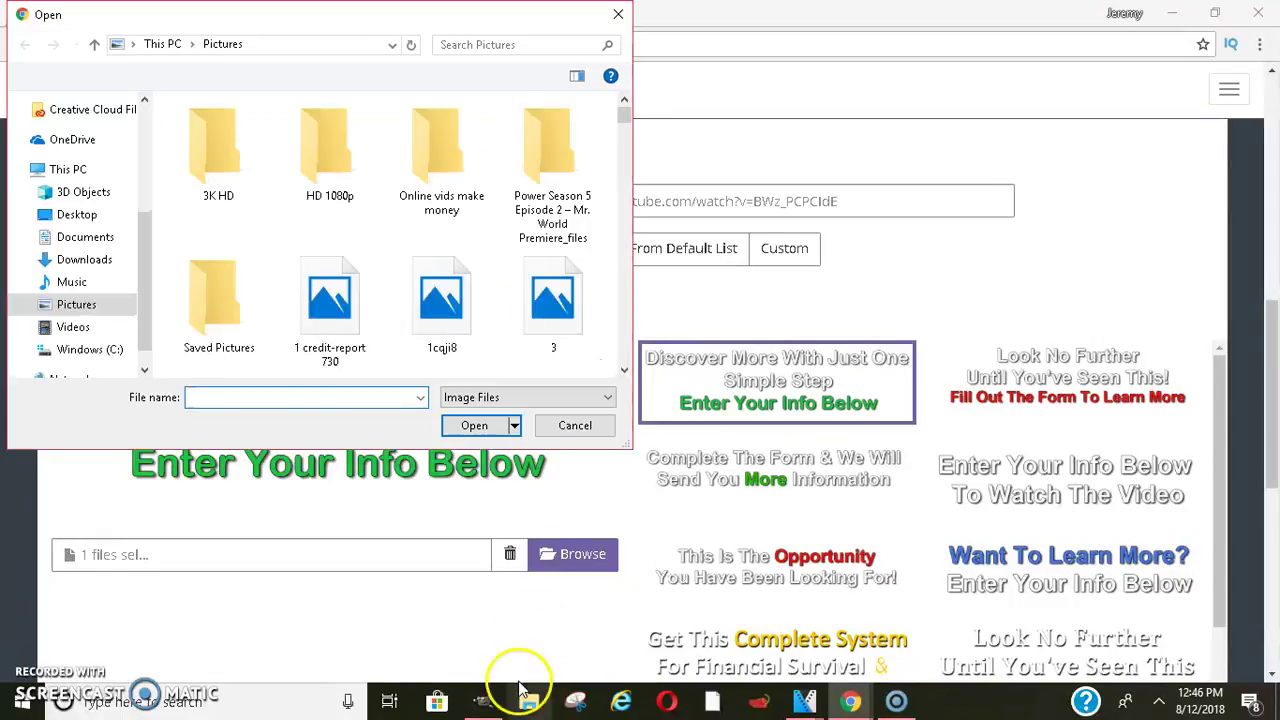
mouse_move(482, 705)
click(488, 612)
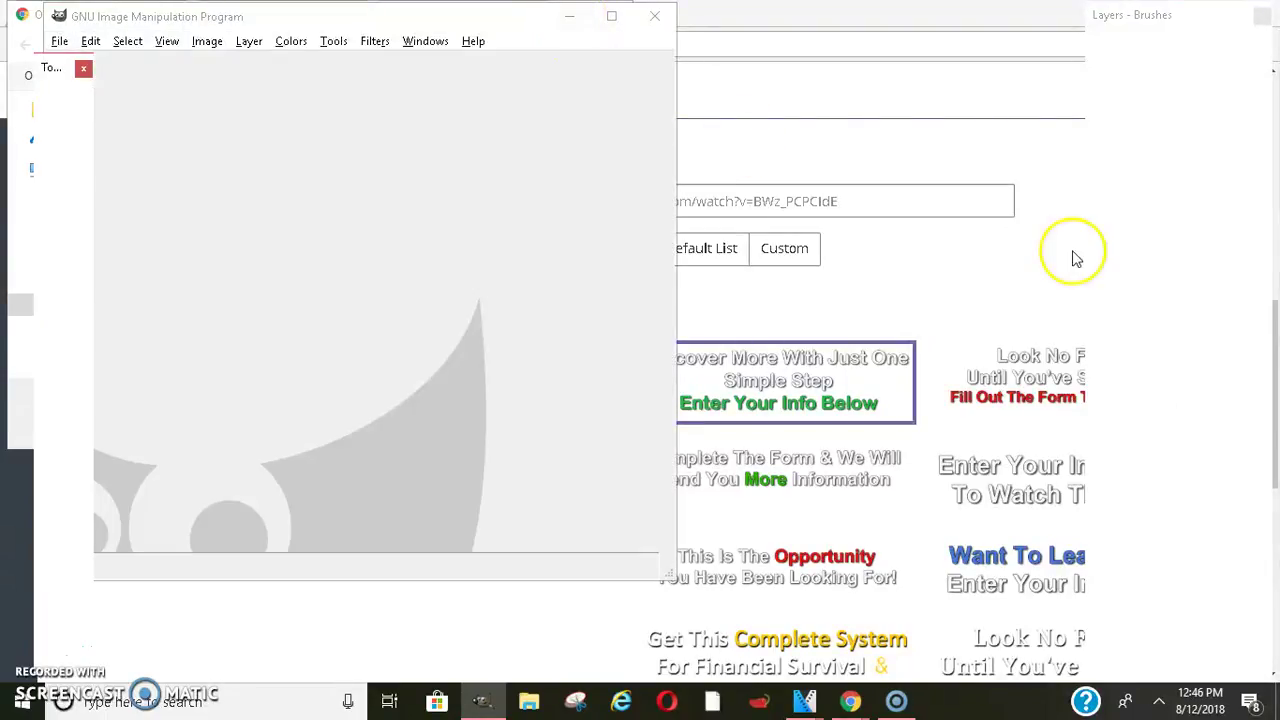
click(572, 17)
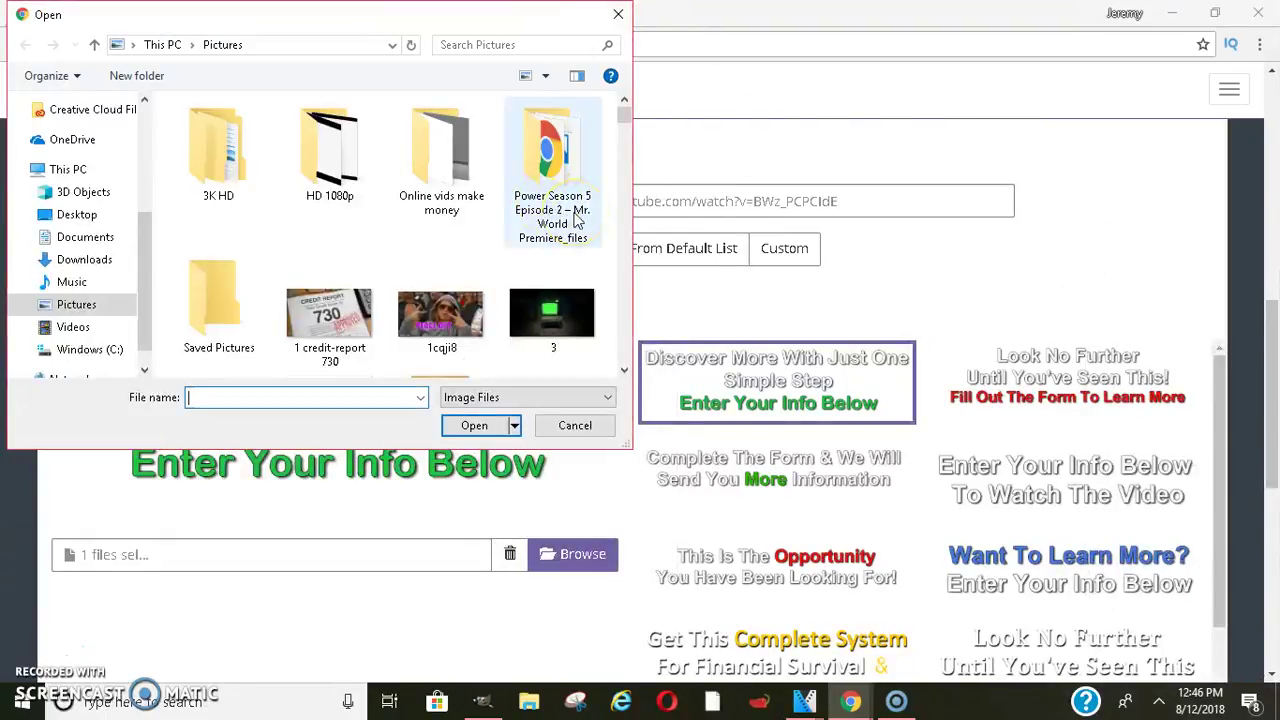
drag(630, 115, 630, 162)
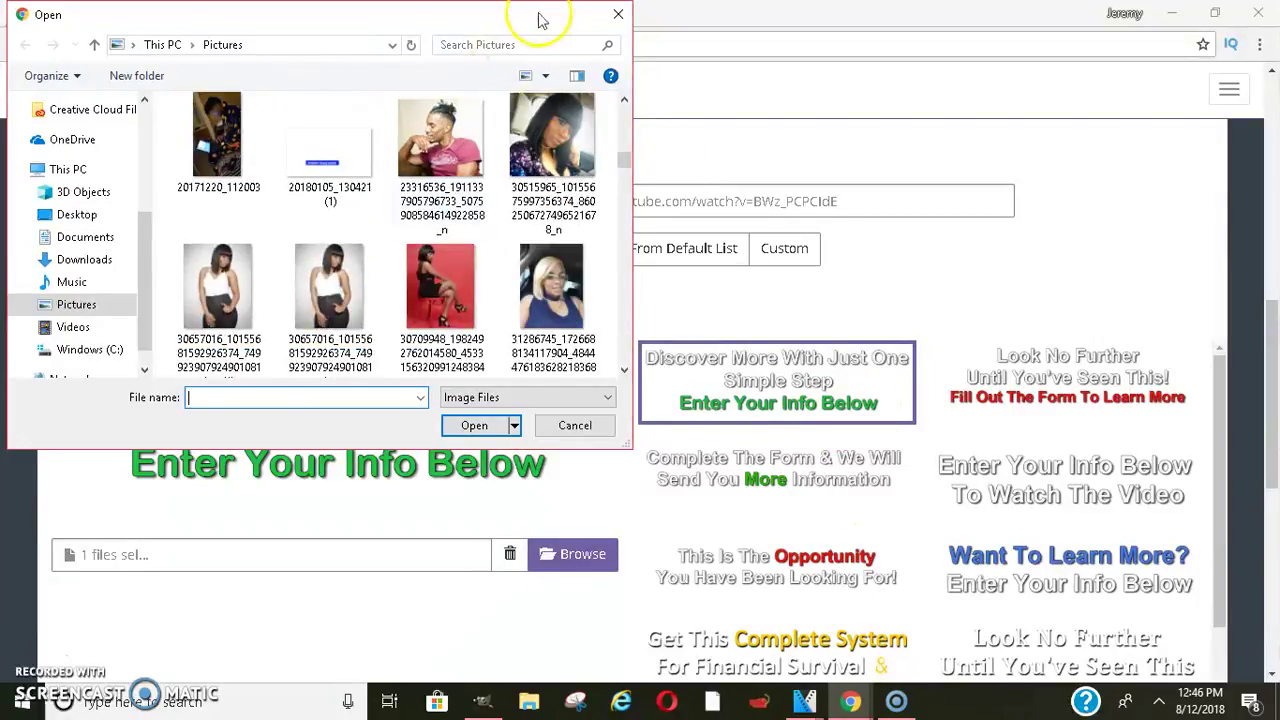
click(616, 14)
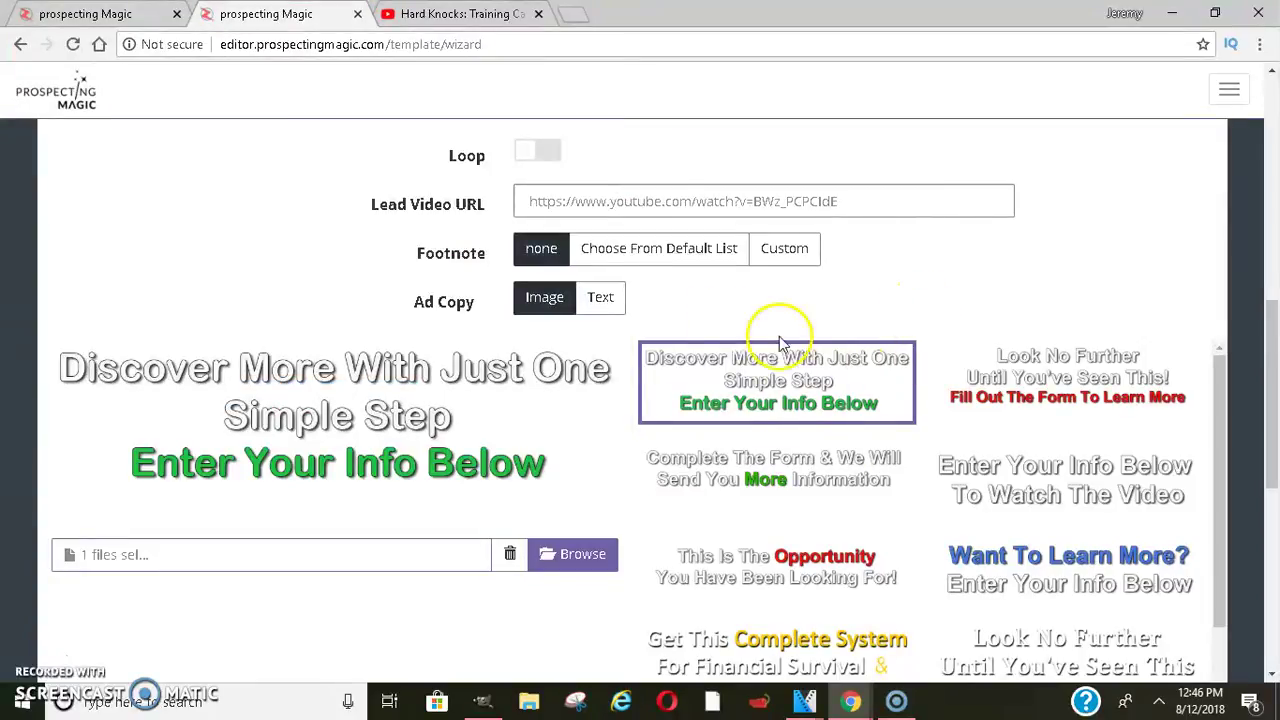
Step: Try the Text option for the ad copy and return to the Image option
click(596, 303)
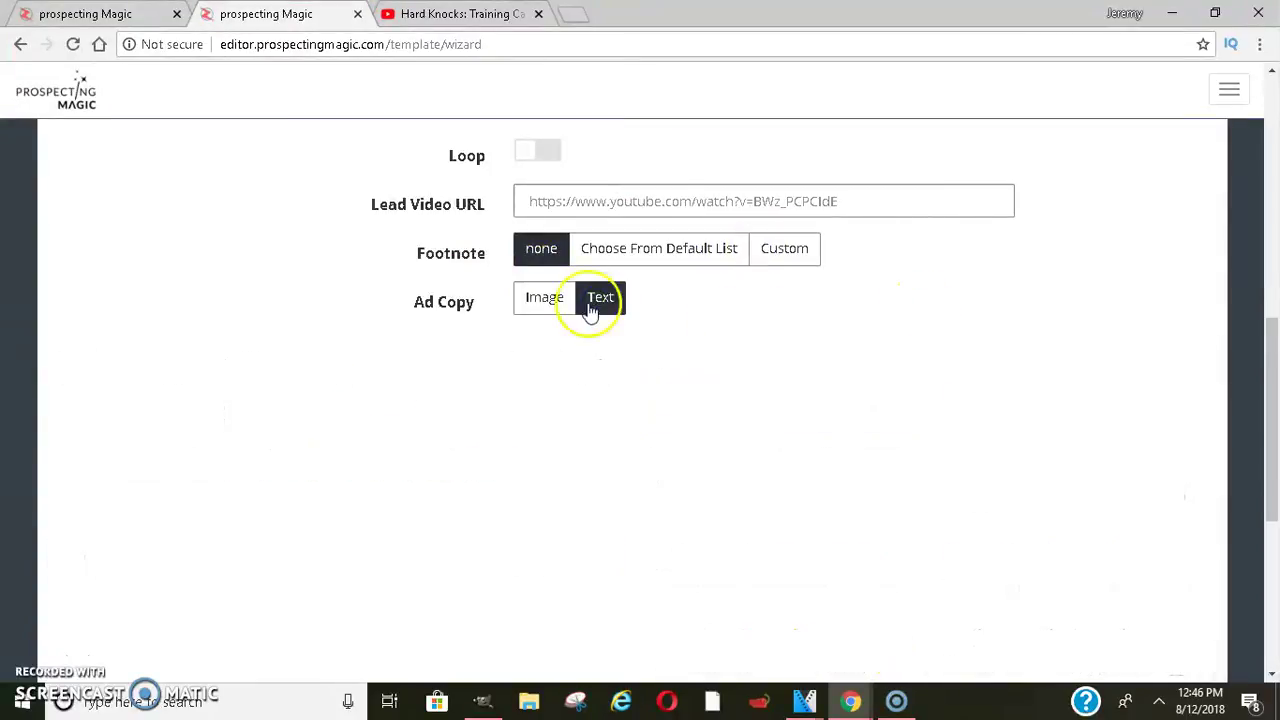
click(514, 537)
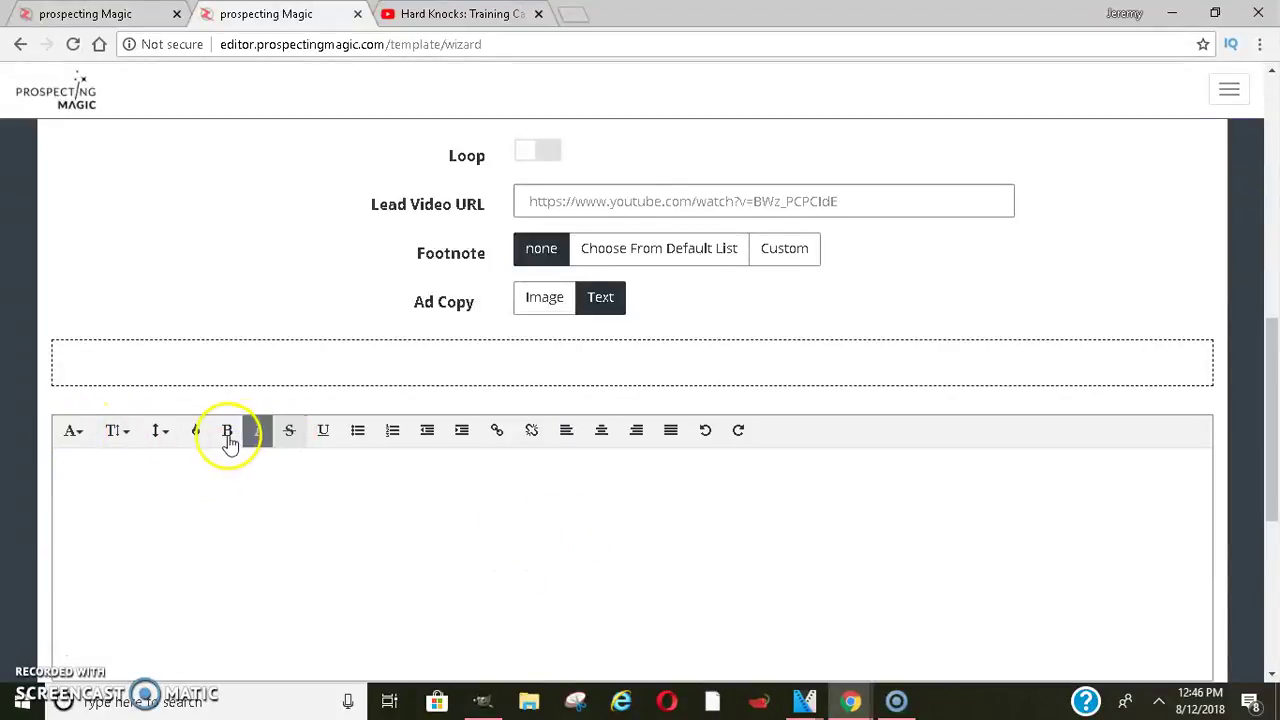
click(527, 303)
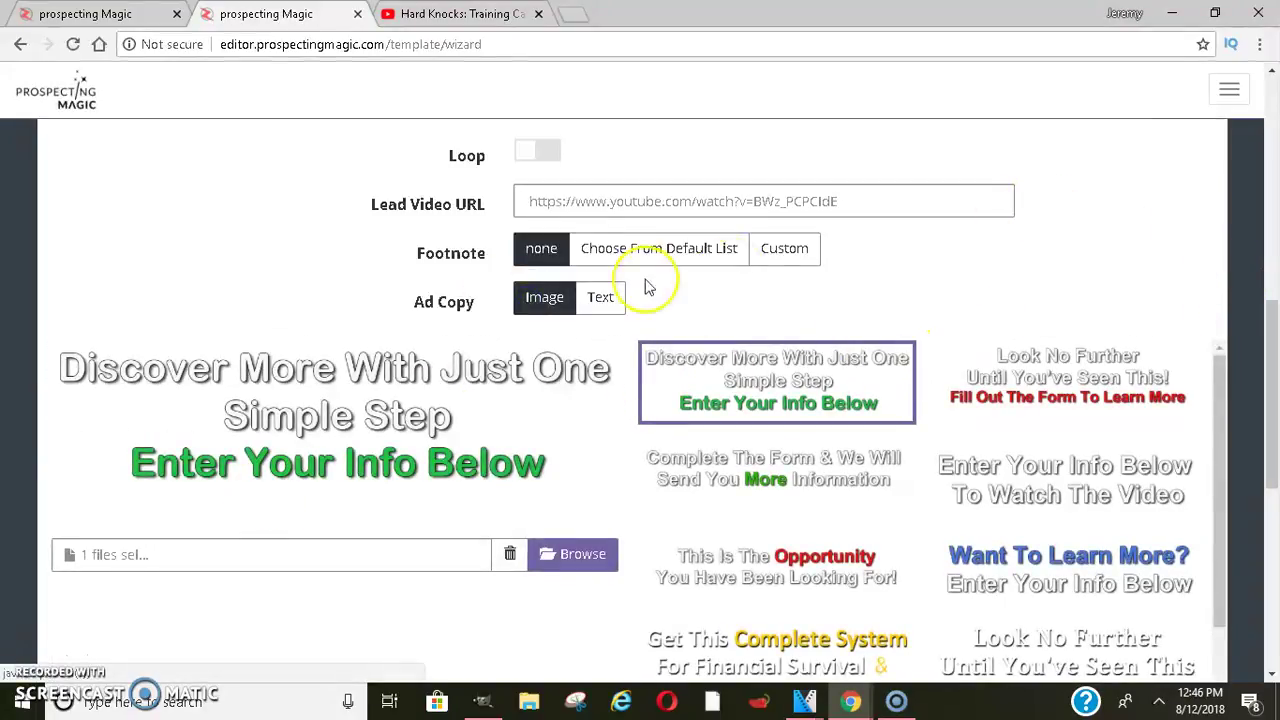
Step: Browse the default ad copy images, keep "Discover More With Just One Simple Step" and continue to the page settings
scroll(1225, 385, down, 2)
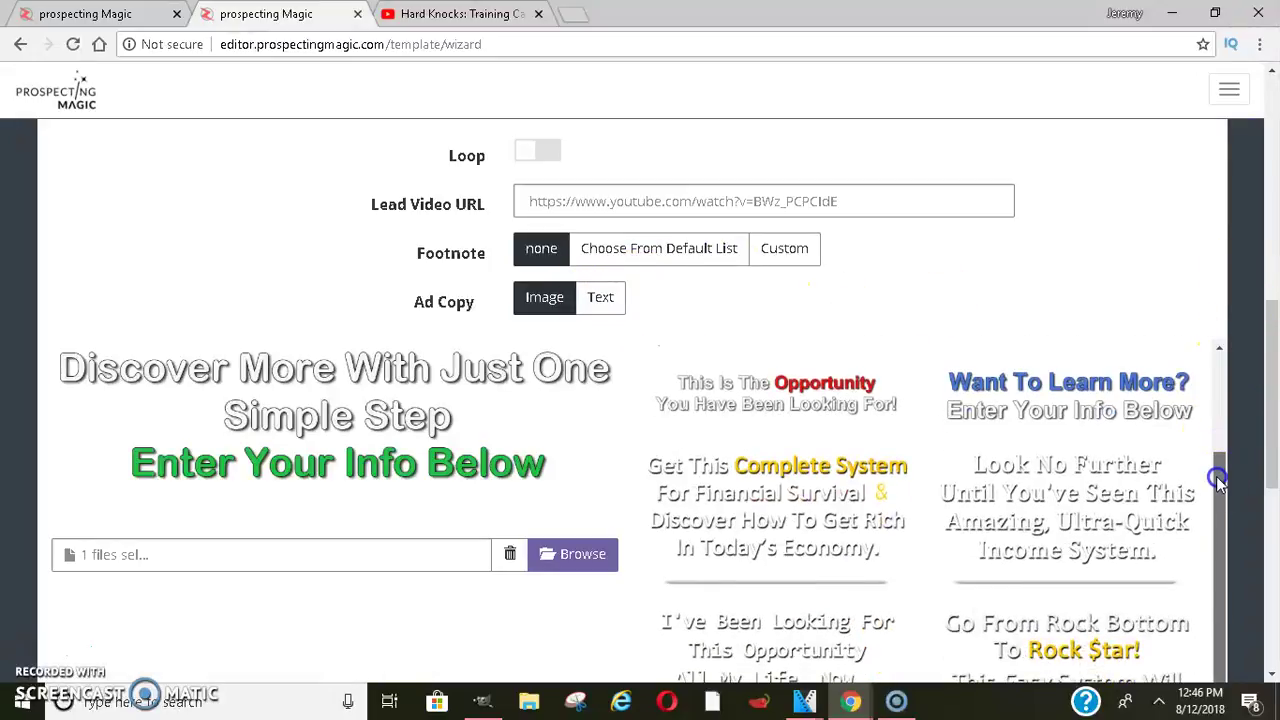
scroll(1274, 484, down, 5)
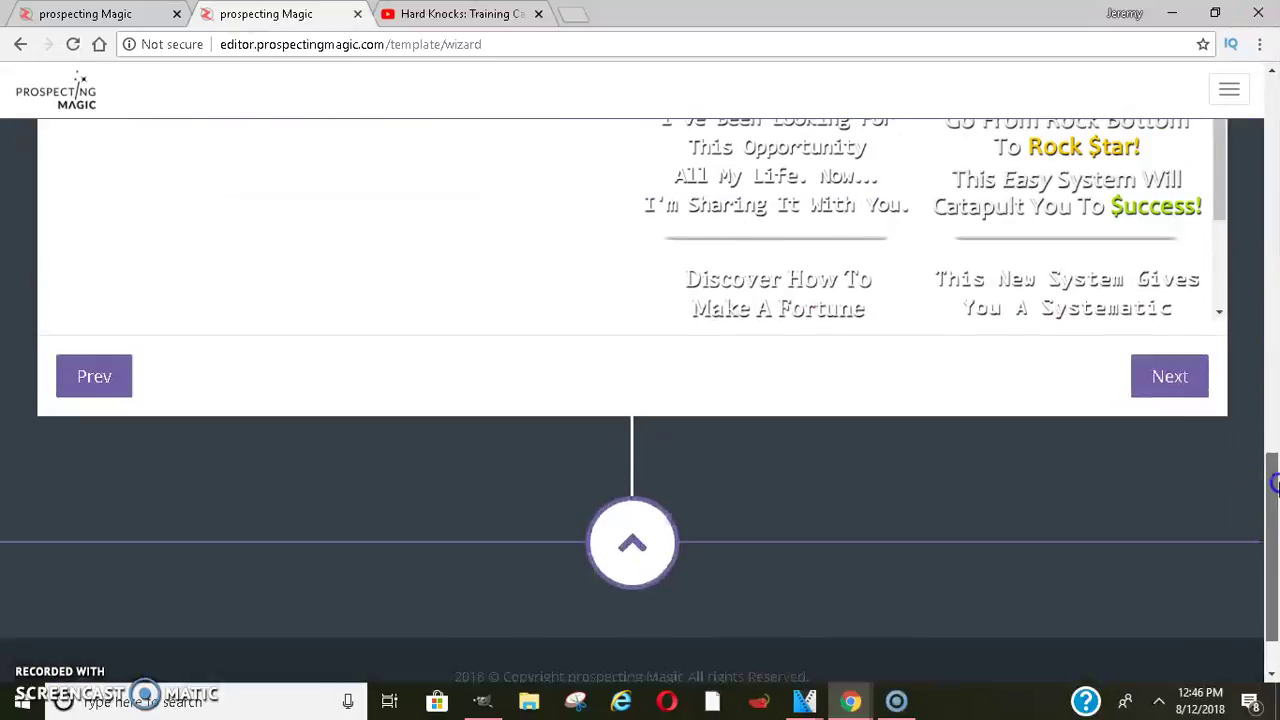
click(1183, 392)
scroll(1260, 434, up, 3)
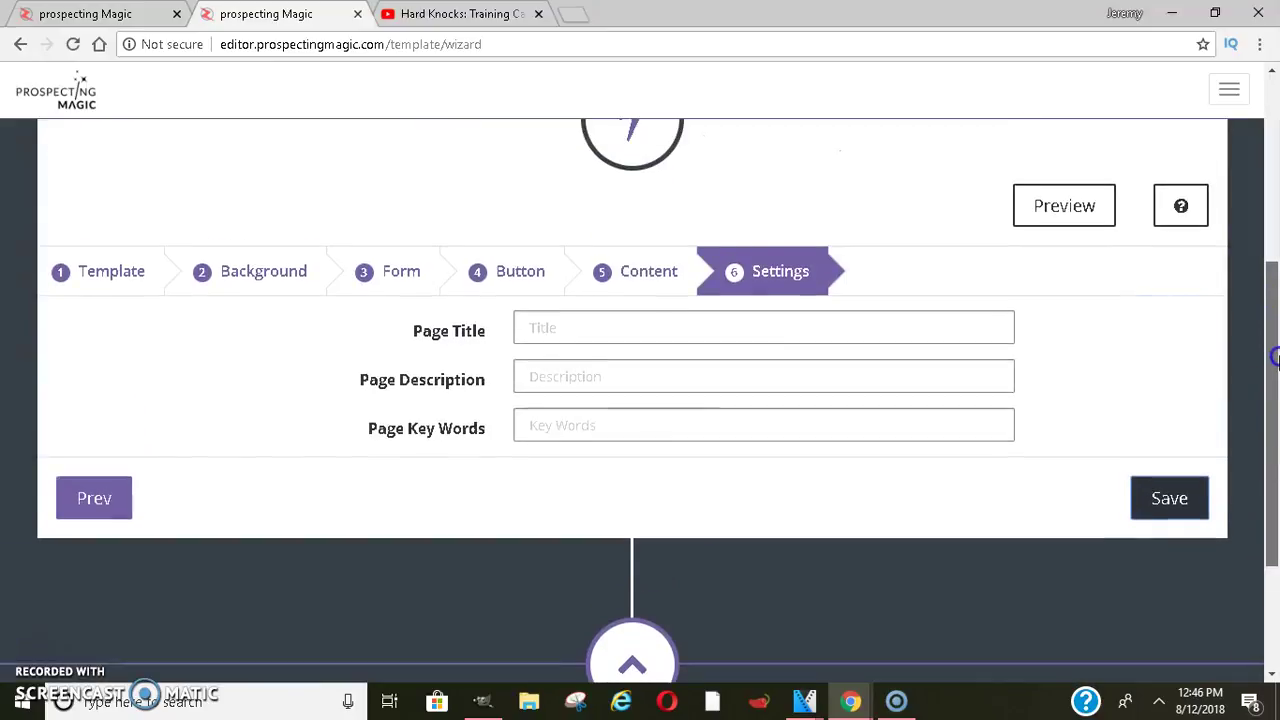
Step: Set the page title to "Earn Money Working From Home", the description to "jfkdjfvbkjfs" and the key words to "cfjsjfsjf"
click(687, 389)
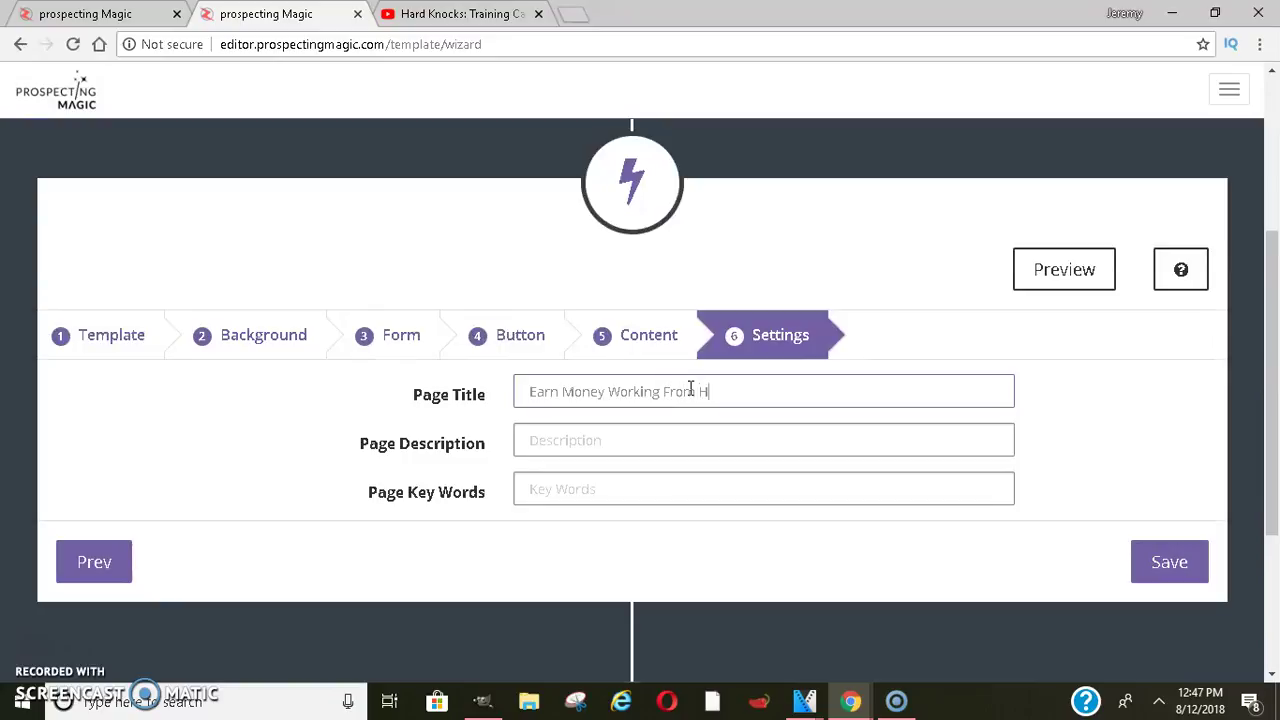
click(646, 442)
text(jfkdjfvbkjfs)
click(602, 514)
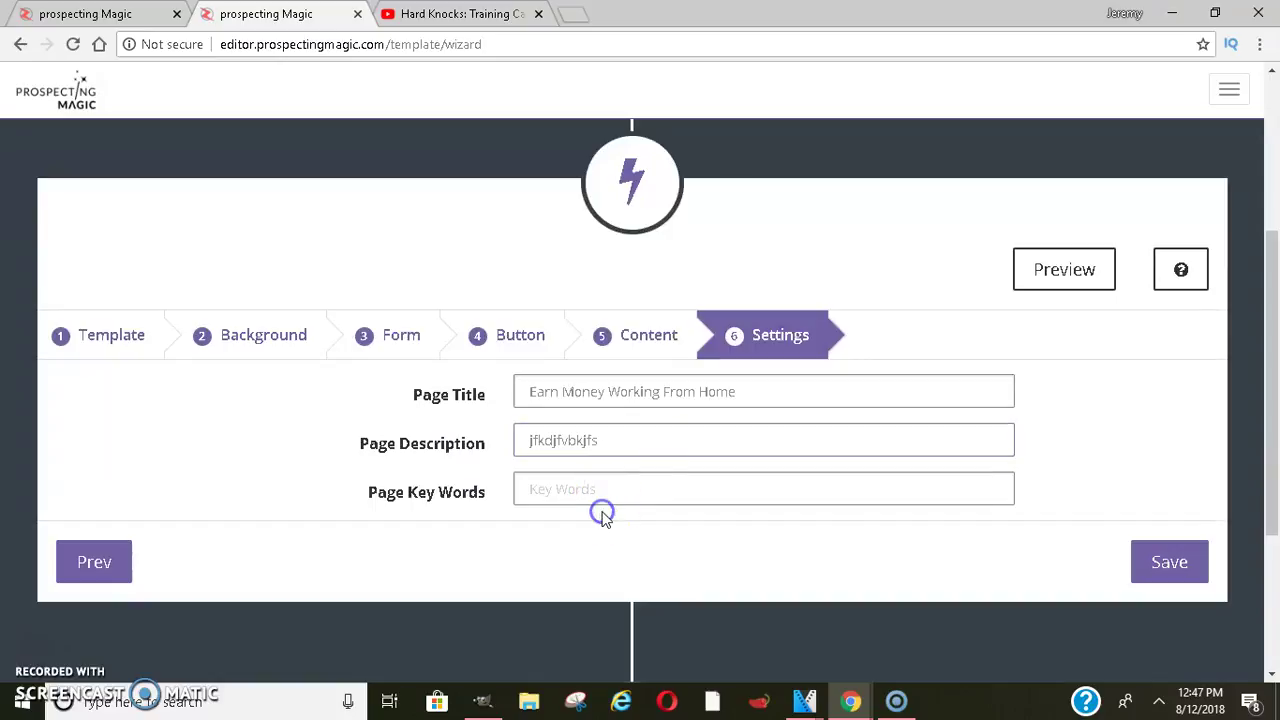
click(559, 480)
text(cfjsjfsjf)
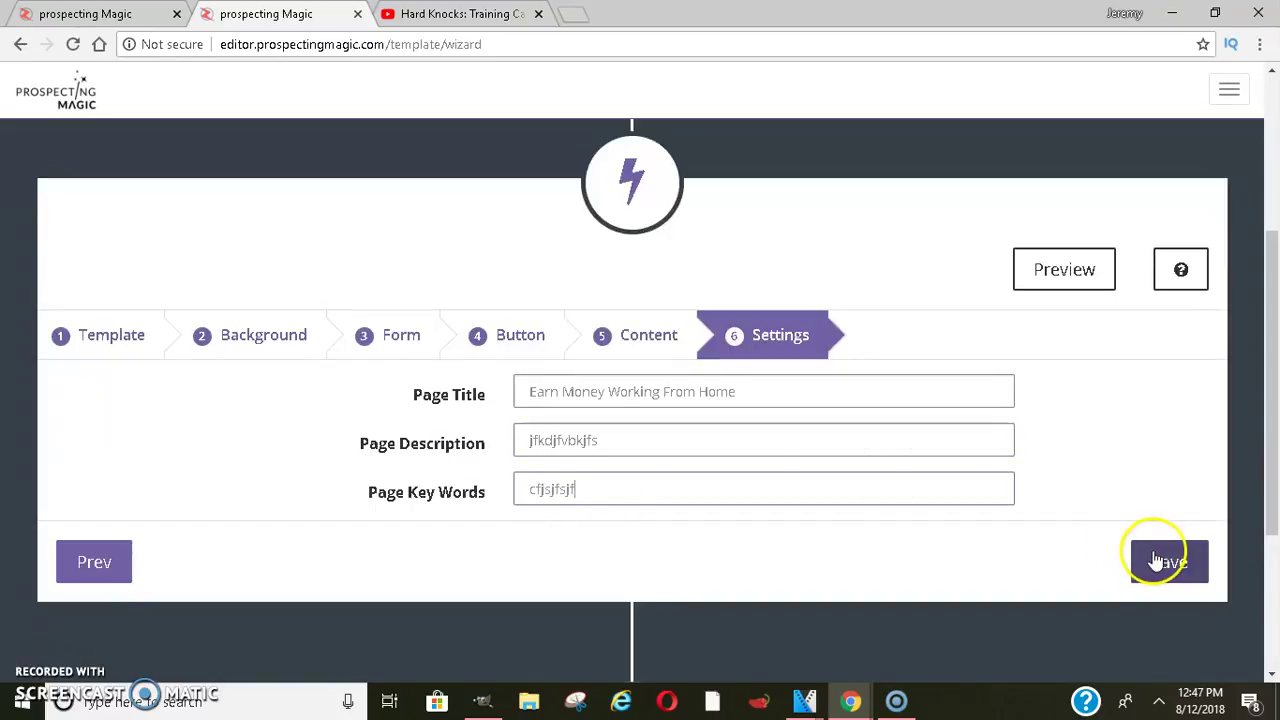
Step: Preview the finished capture page, return to the wizard and save the page
click(1068, 272)
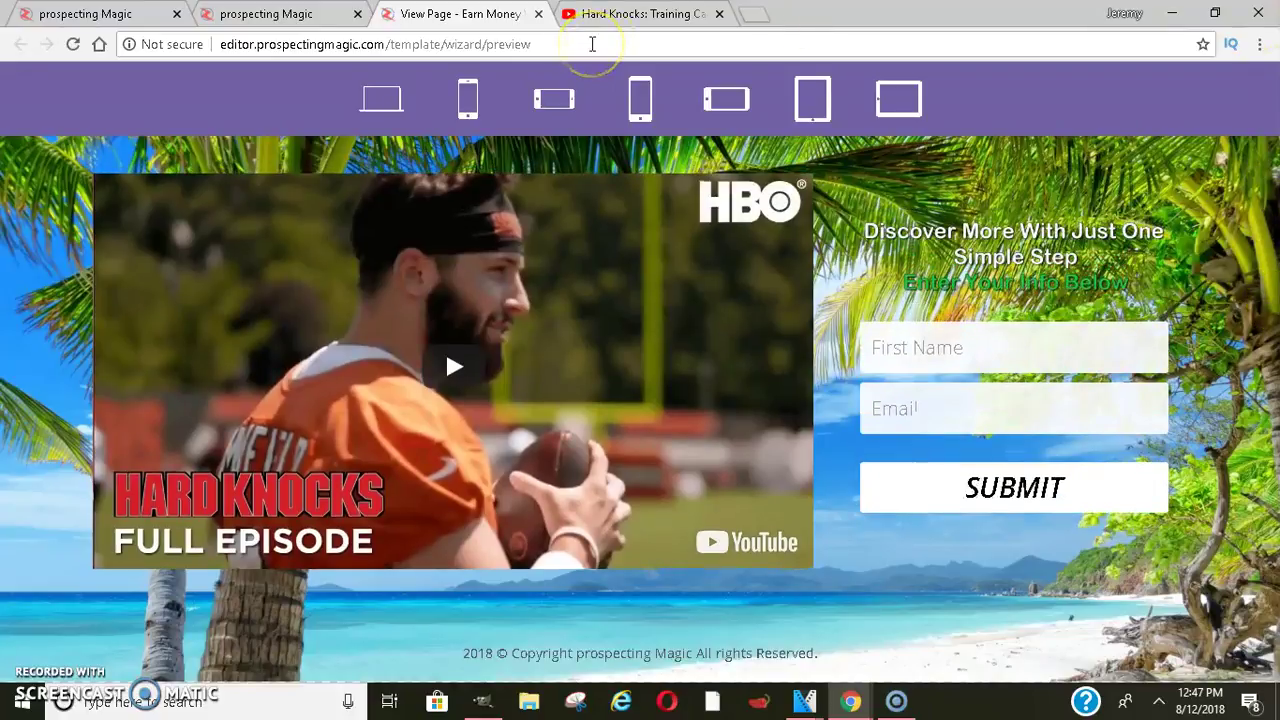
click(280, 13)
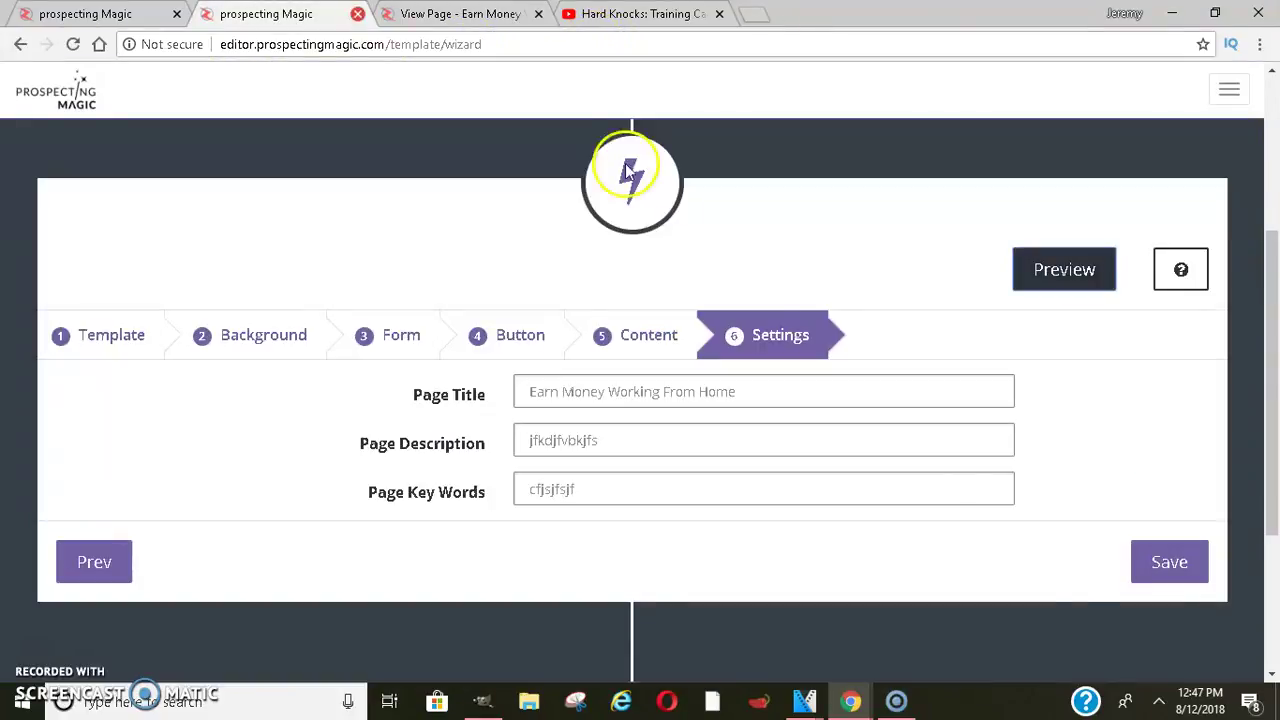
click(1181, 560)
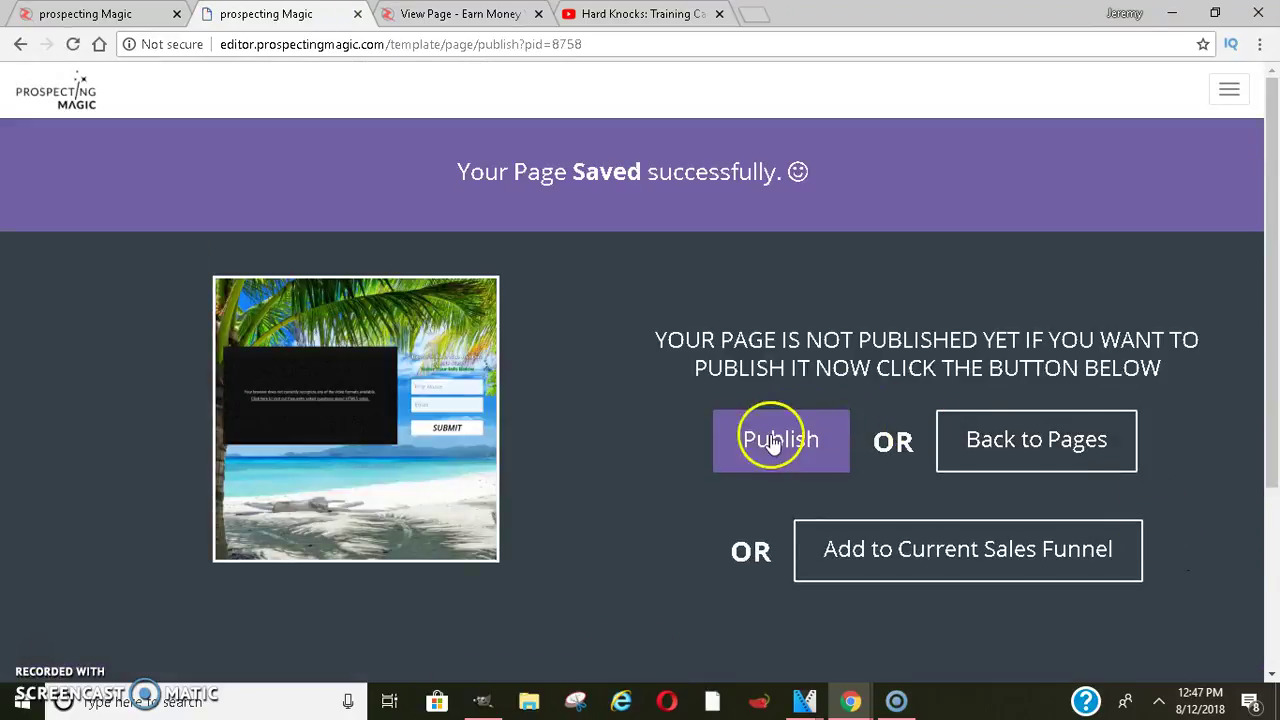
Step: Add the saved capture page to the current sales funnel
click(773, 445)
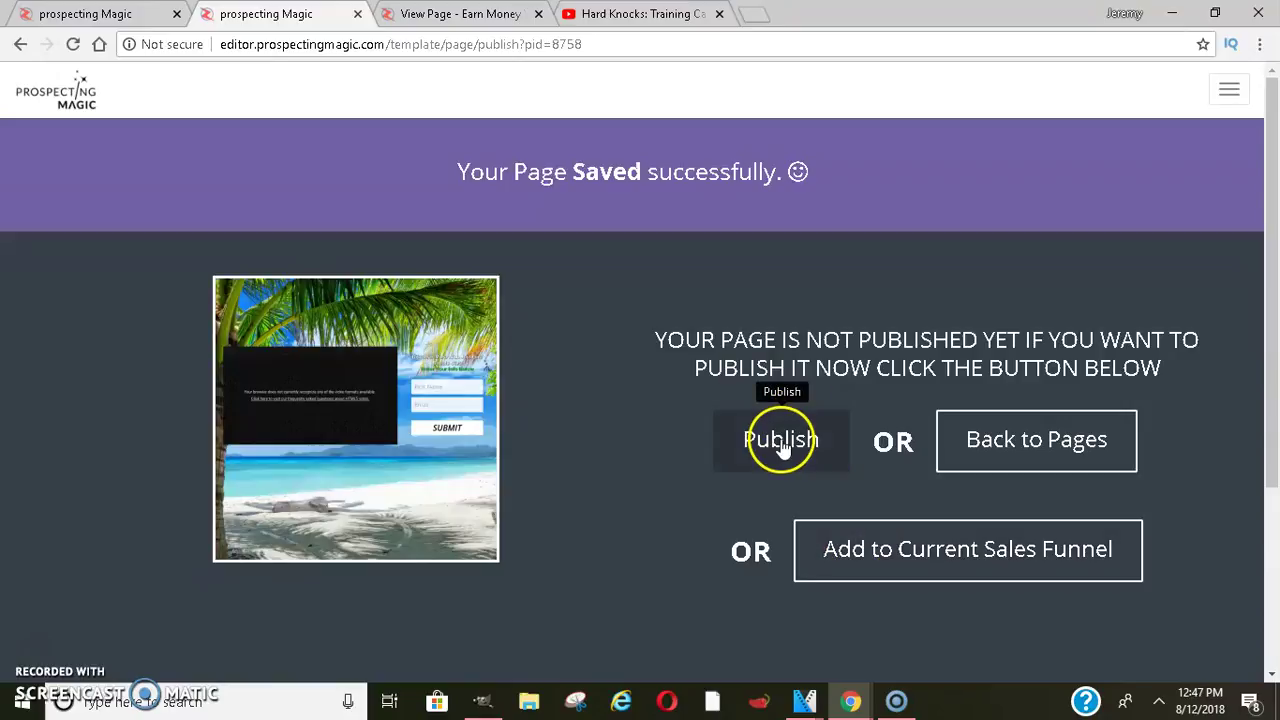
click(846, 564)
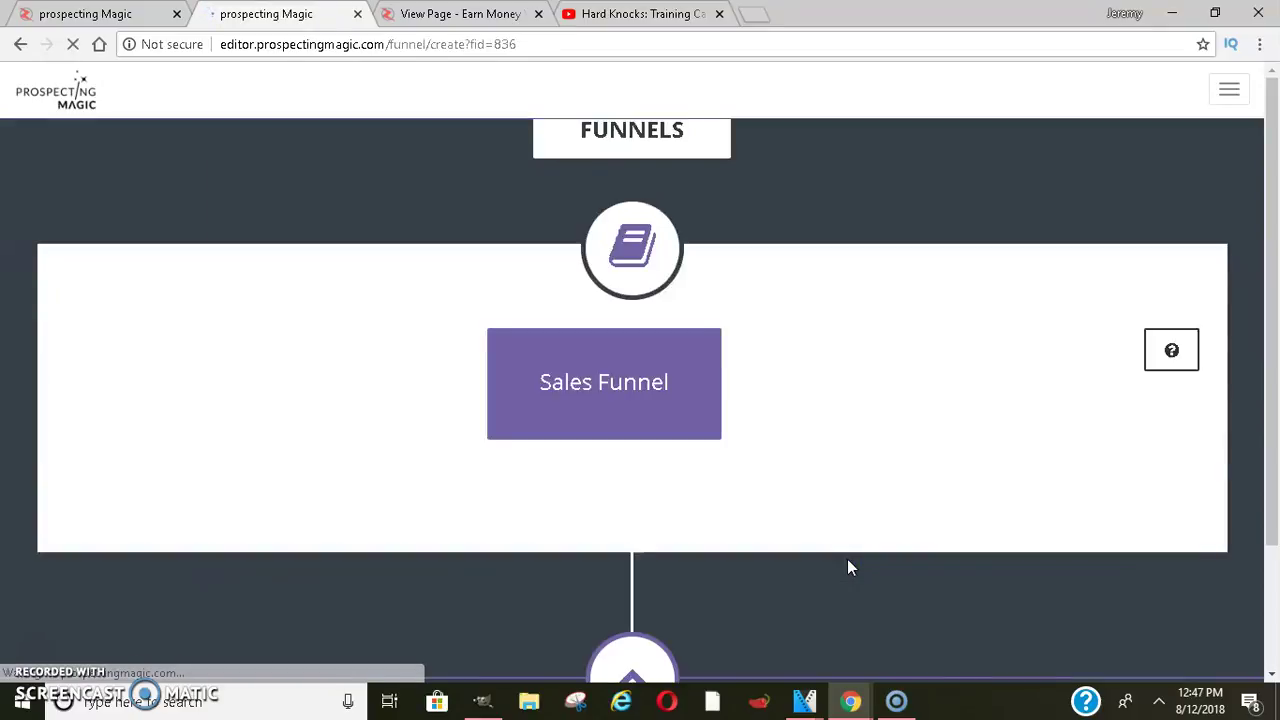
Step: Add a Web/Sales Page to the sales funnel after the capture page and start creating it
click(575, 340)
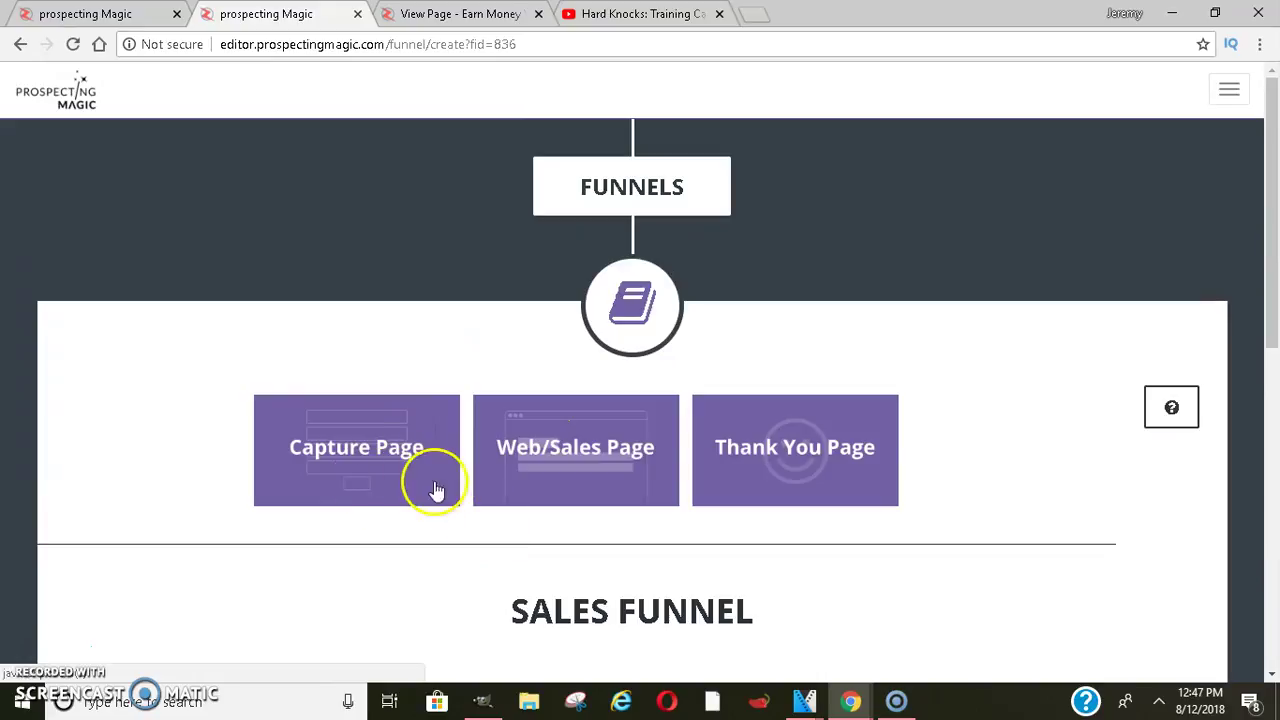
click(540, 470)
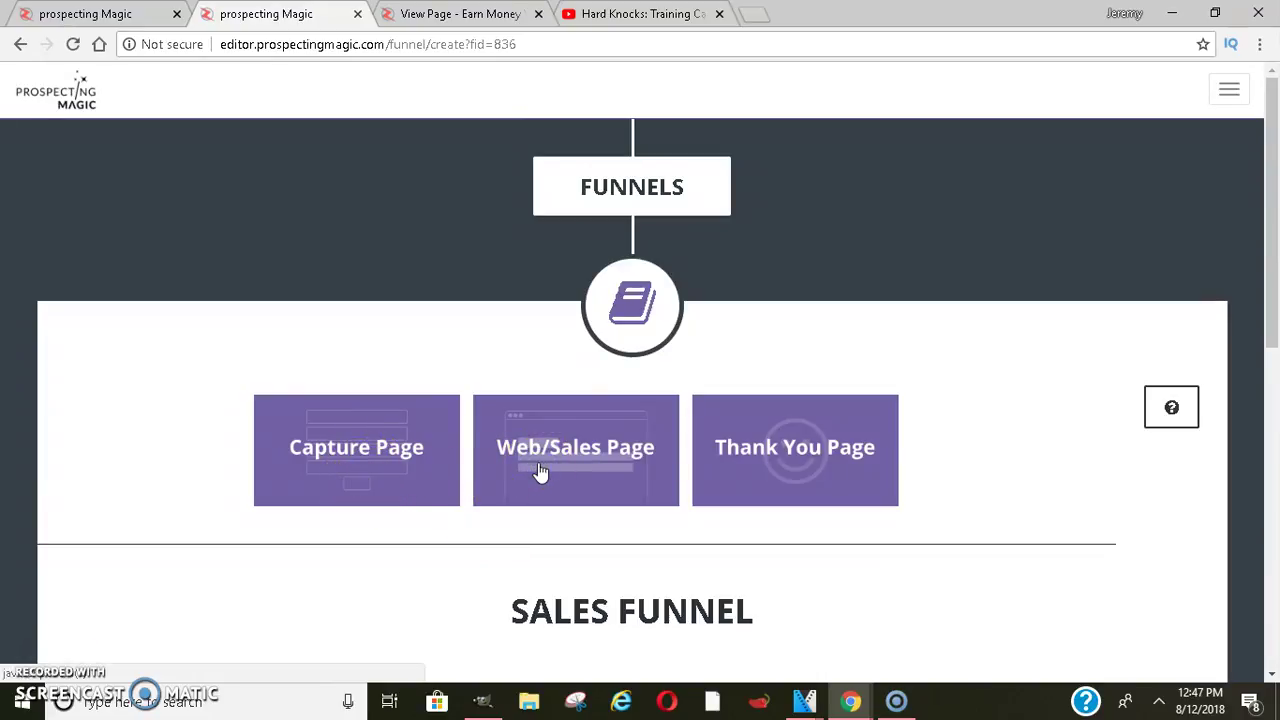
drag(1272, 100, 1274, 345)
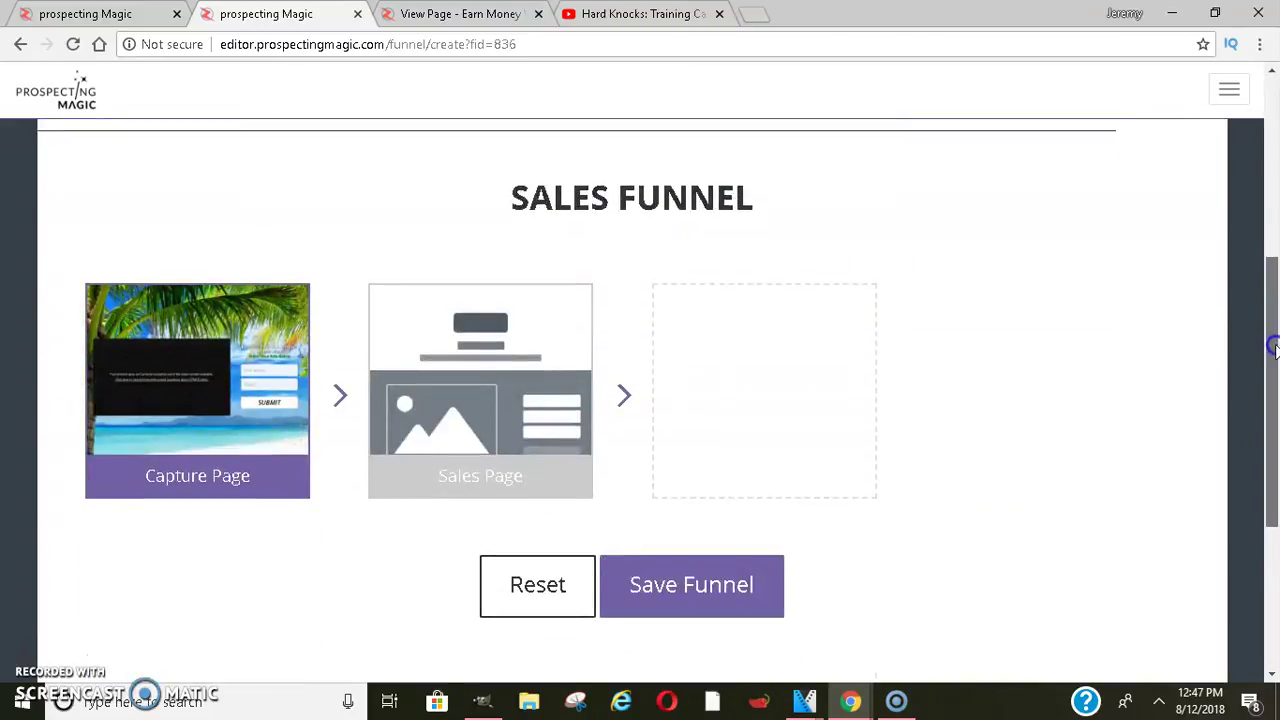
mouse_move(586, 429)
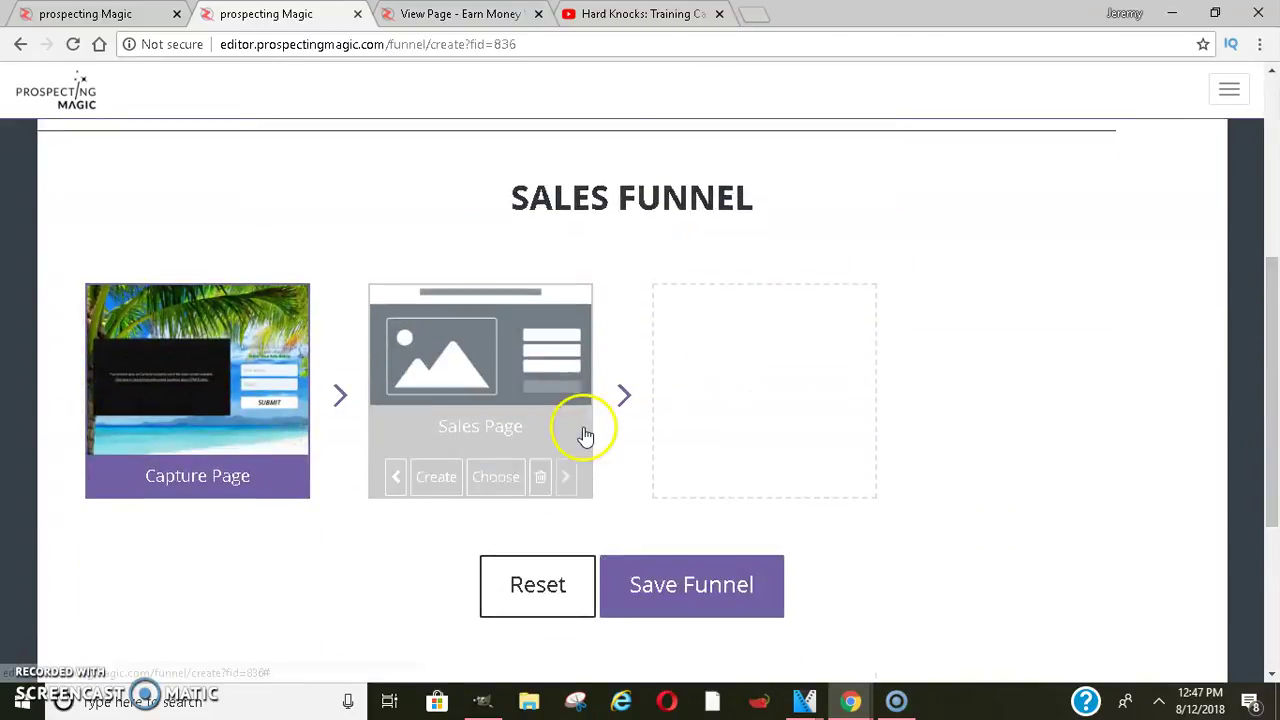
click(445, 462)
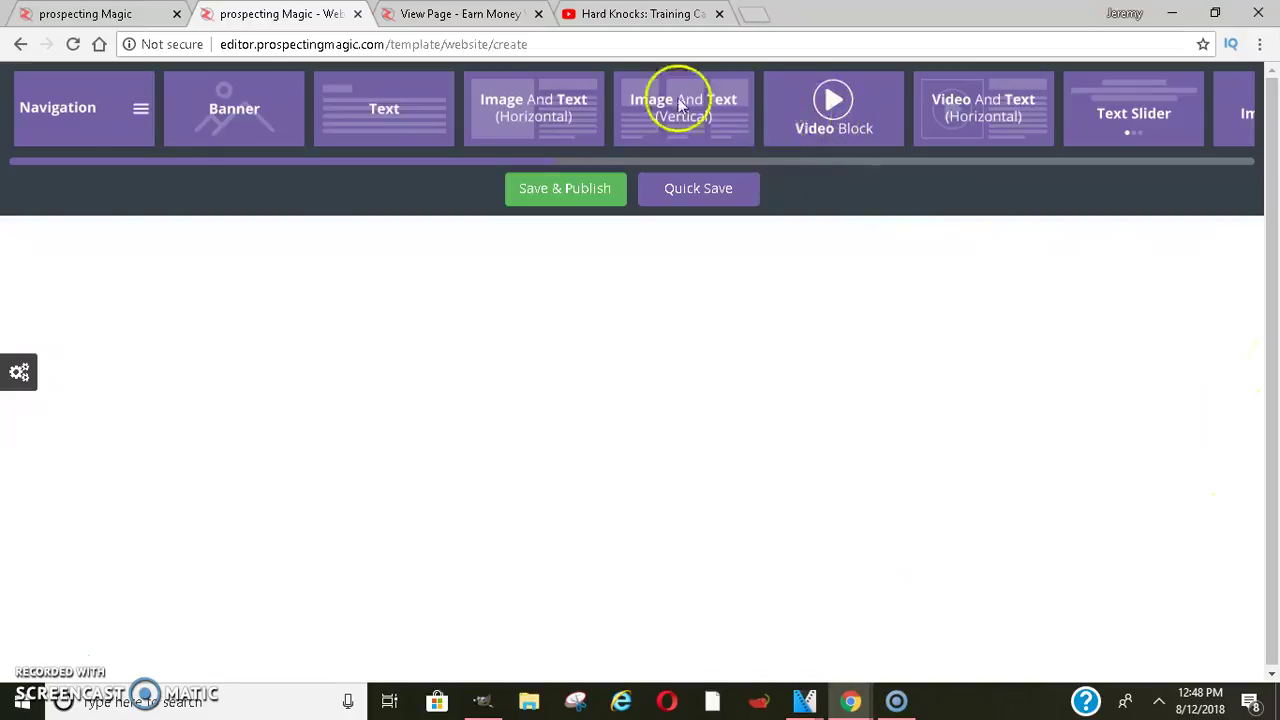
Step: Try a Navigation block on the empty sales page and delete it again
drag(134, 126, 111, 286)
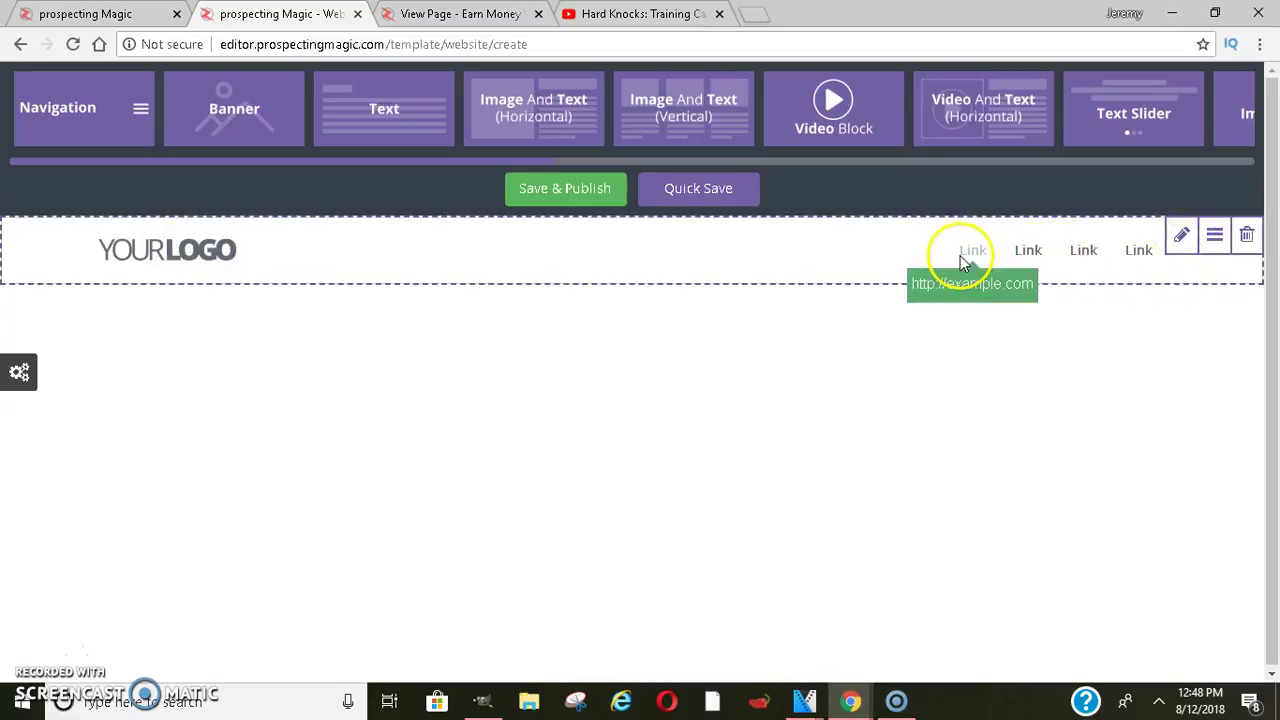
click(1247, 236)
click(733, 152)
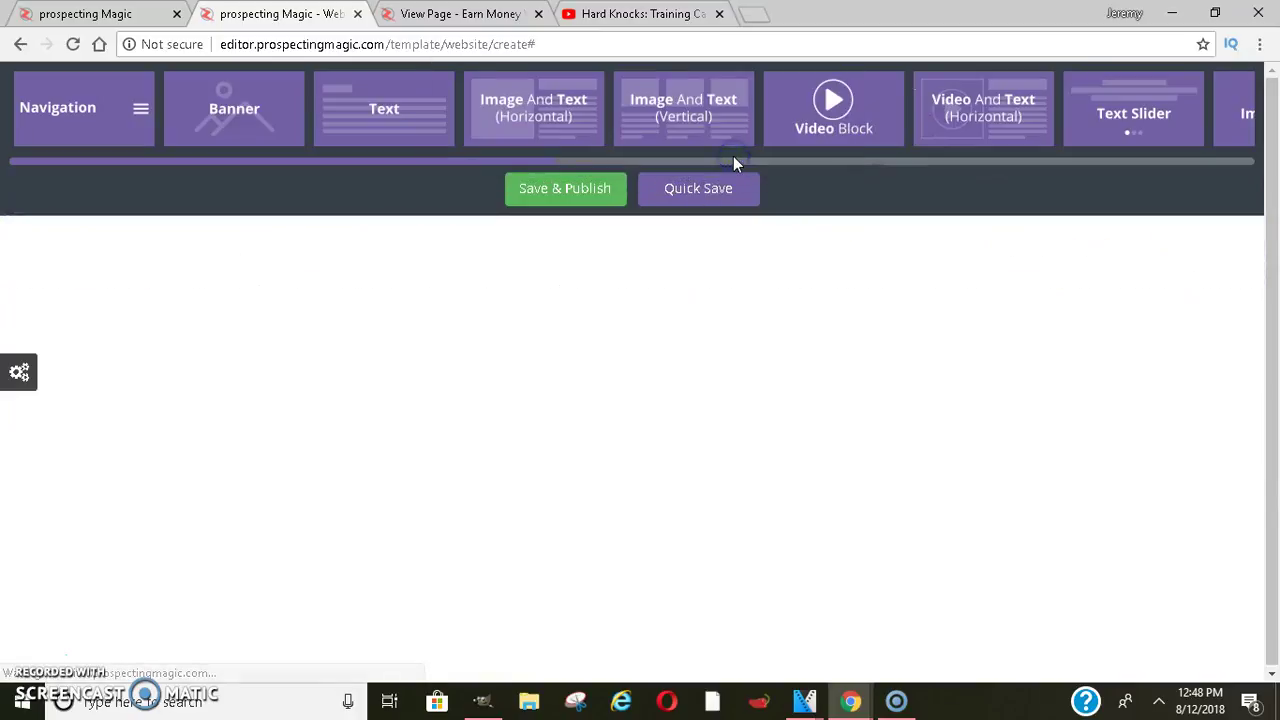
Step: Add a Video Block to the empty sales page
click(810, 135)
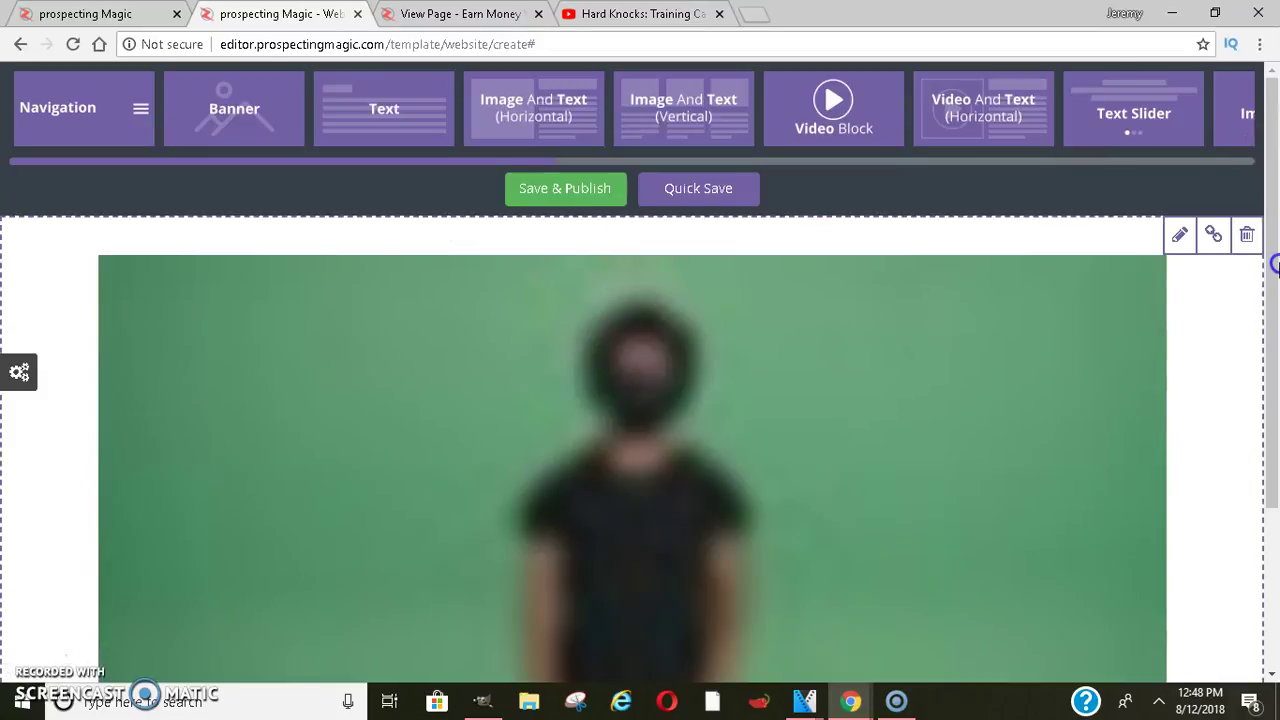
mouse_move(1272, 150)
mouse_down()
mouse_move(1275, 267)
mouse_move(1275, 133)
mouse_up()
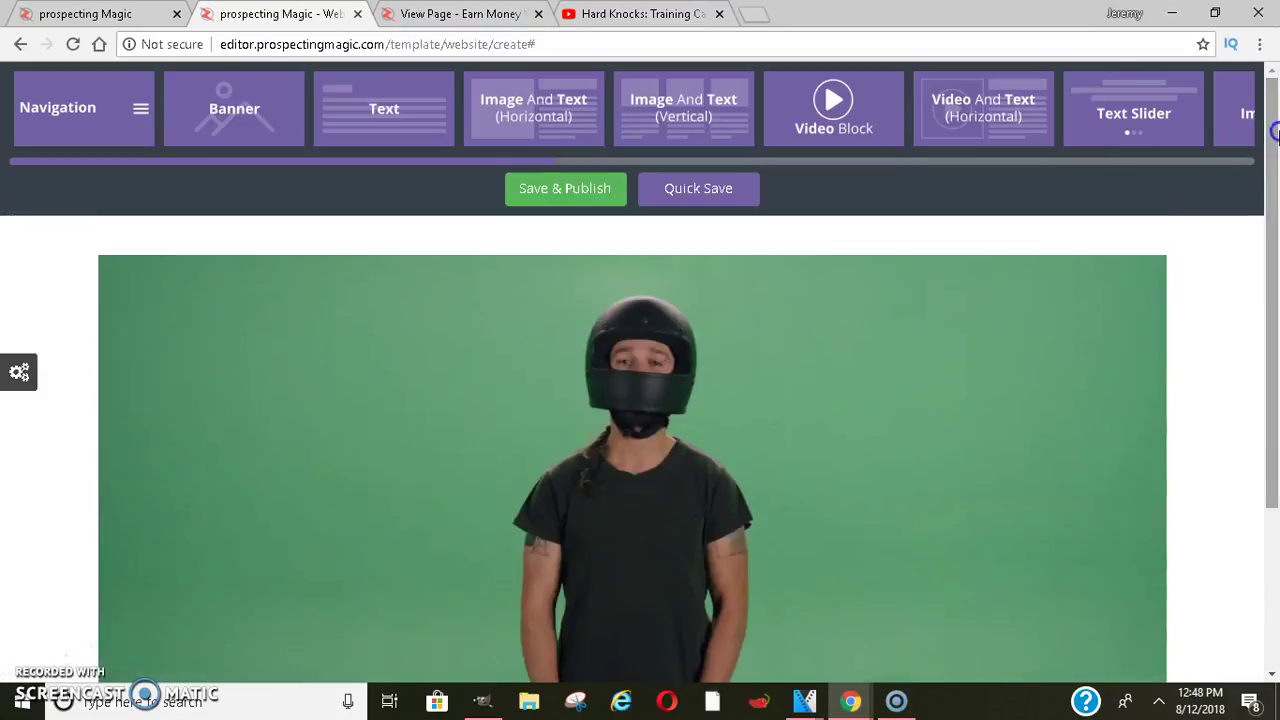
drag(1275, 232, 1273, 420)
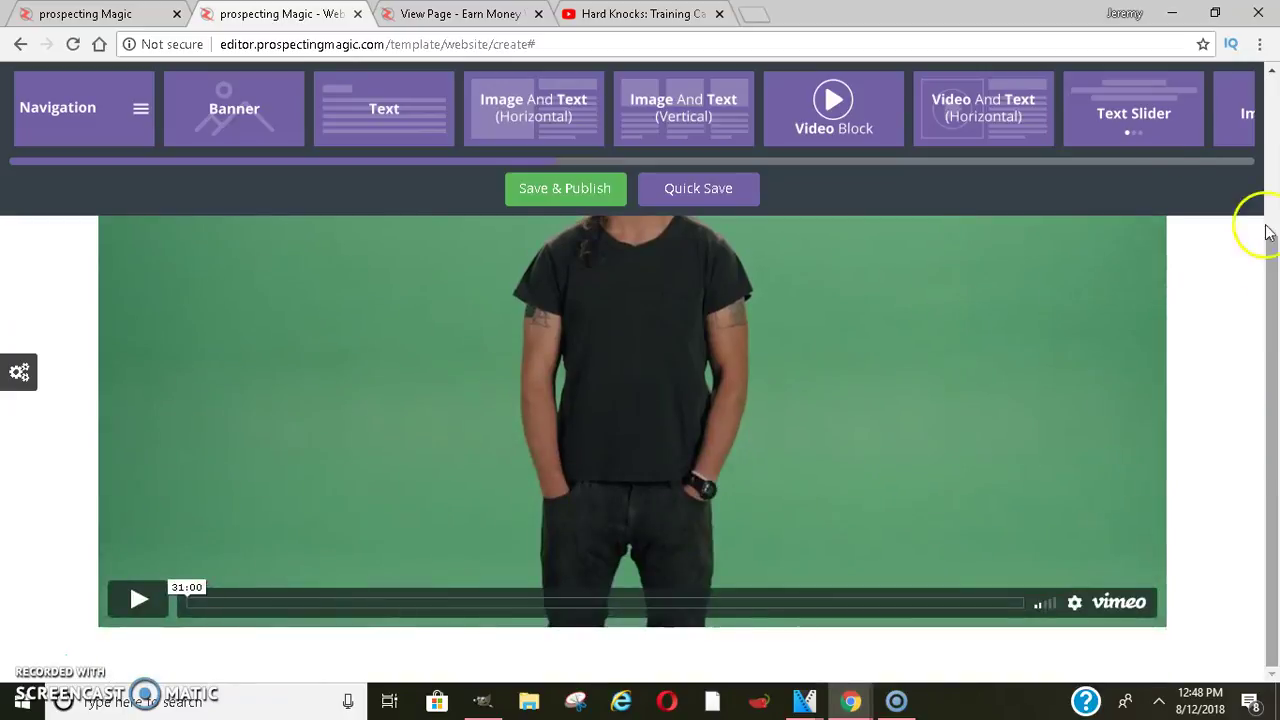
Step: Add a Funnel Action block with a Join Now button and move it below the video
drag(523, 157, 1223, 137)
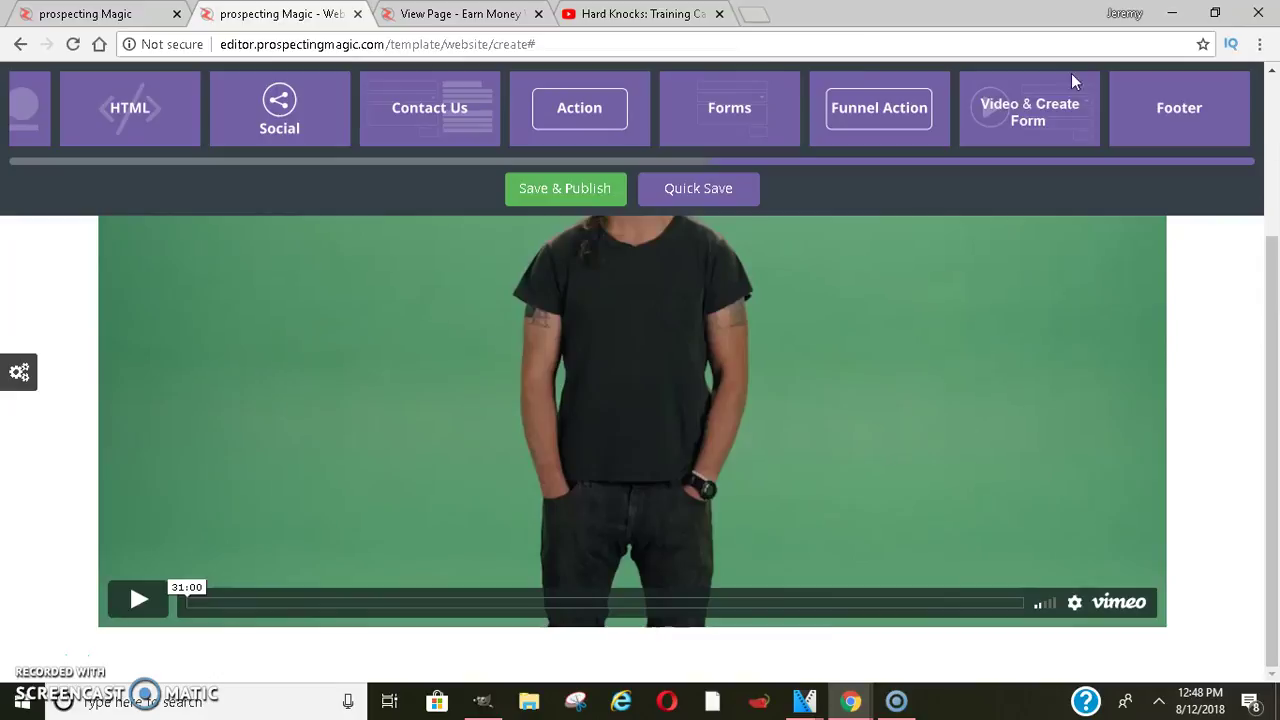
drag(590, 118, 460, 680)
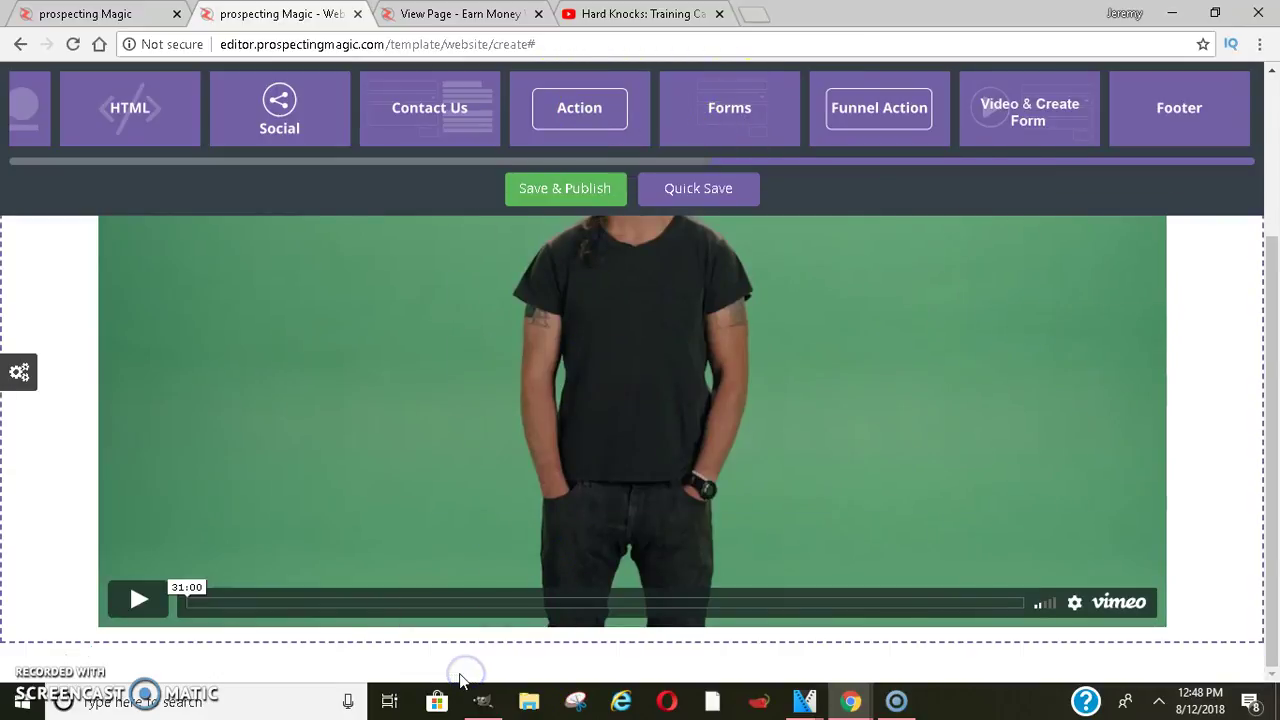
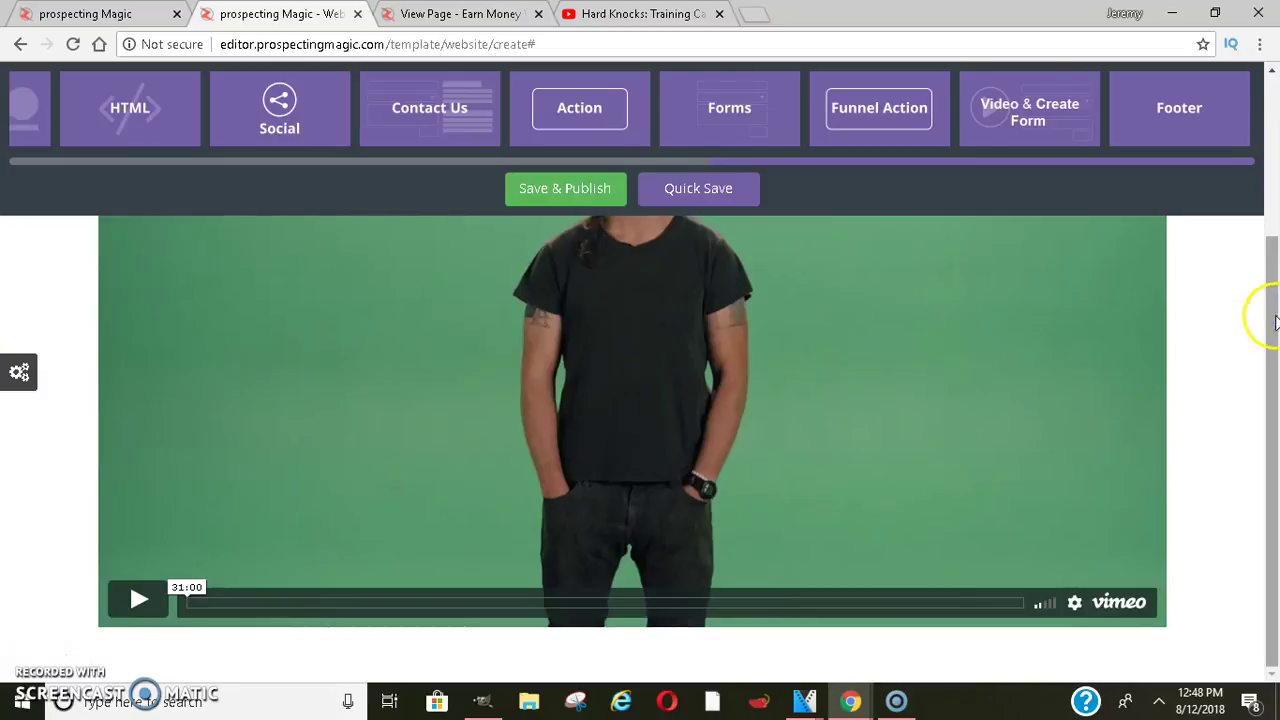
click(902, 97)
drag(902, 97, 276, 516)
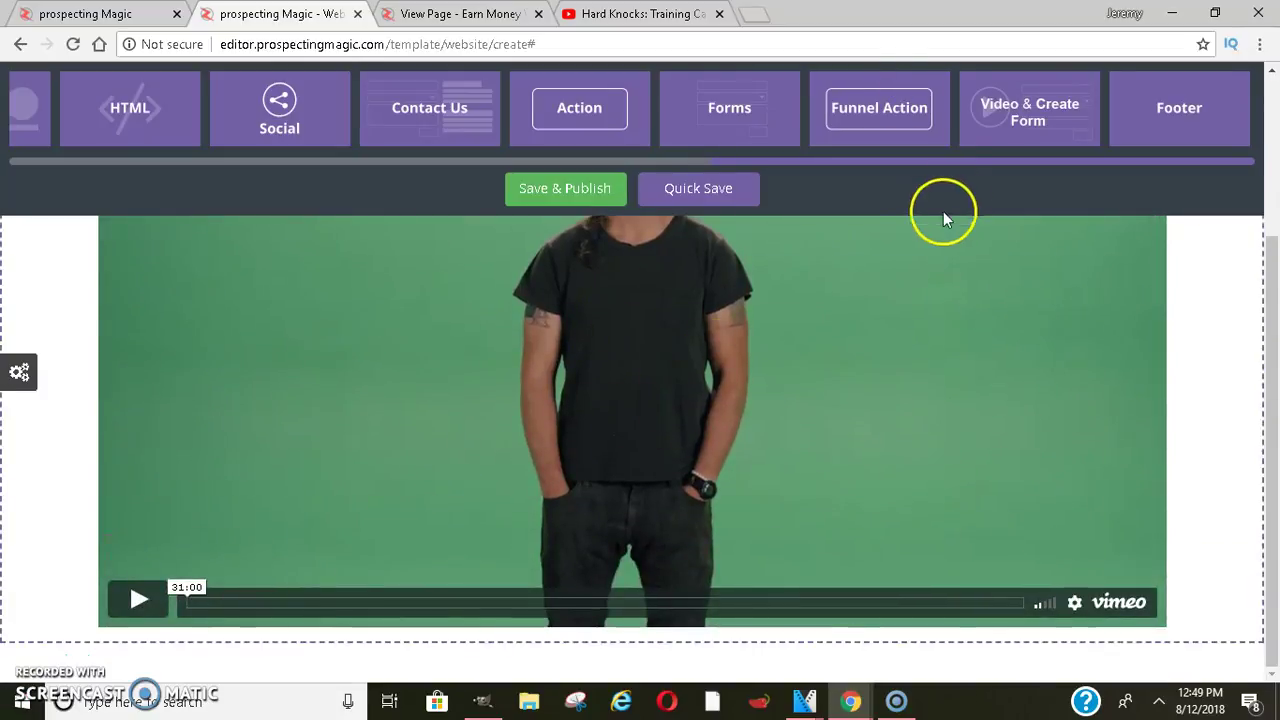
drag(834, 114, 10, 638)
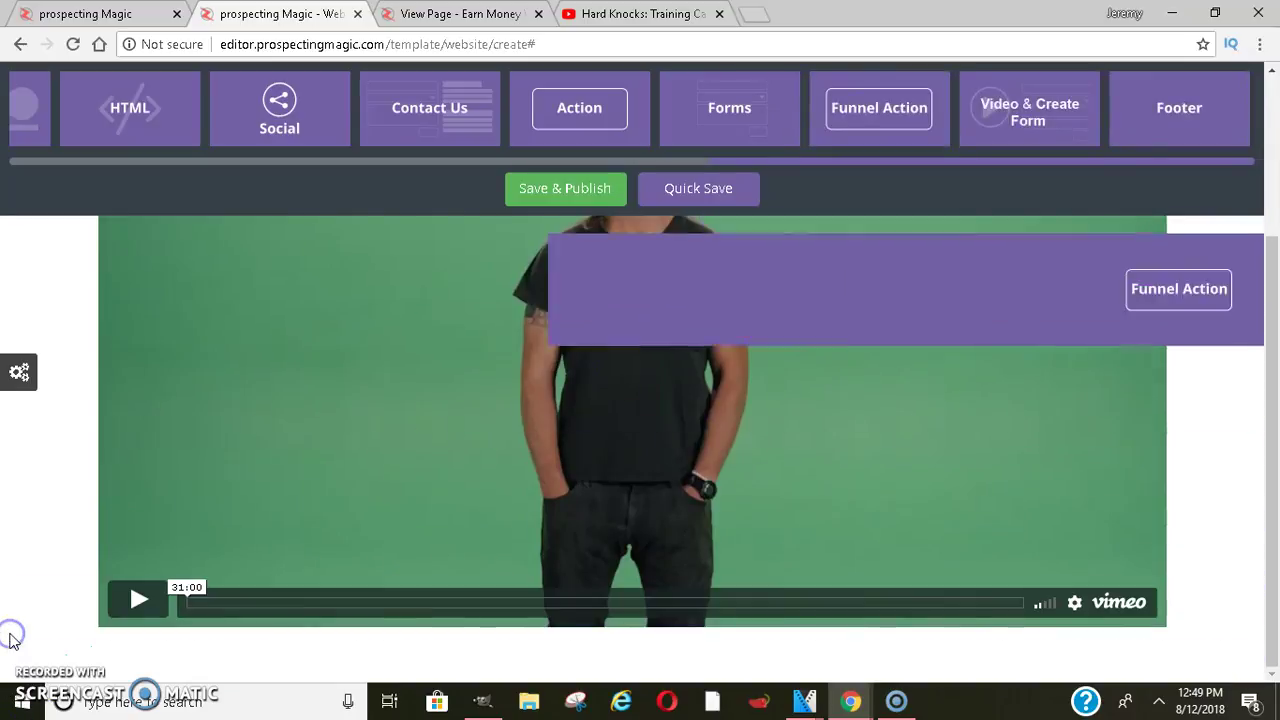
drag(1272, 420, 500, 267)
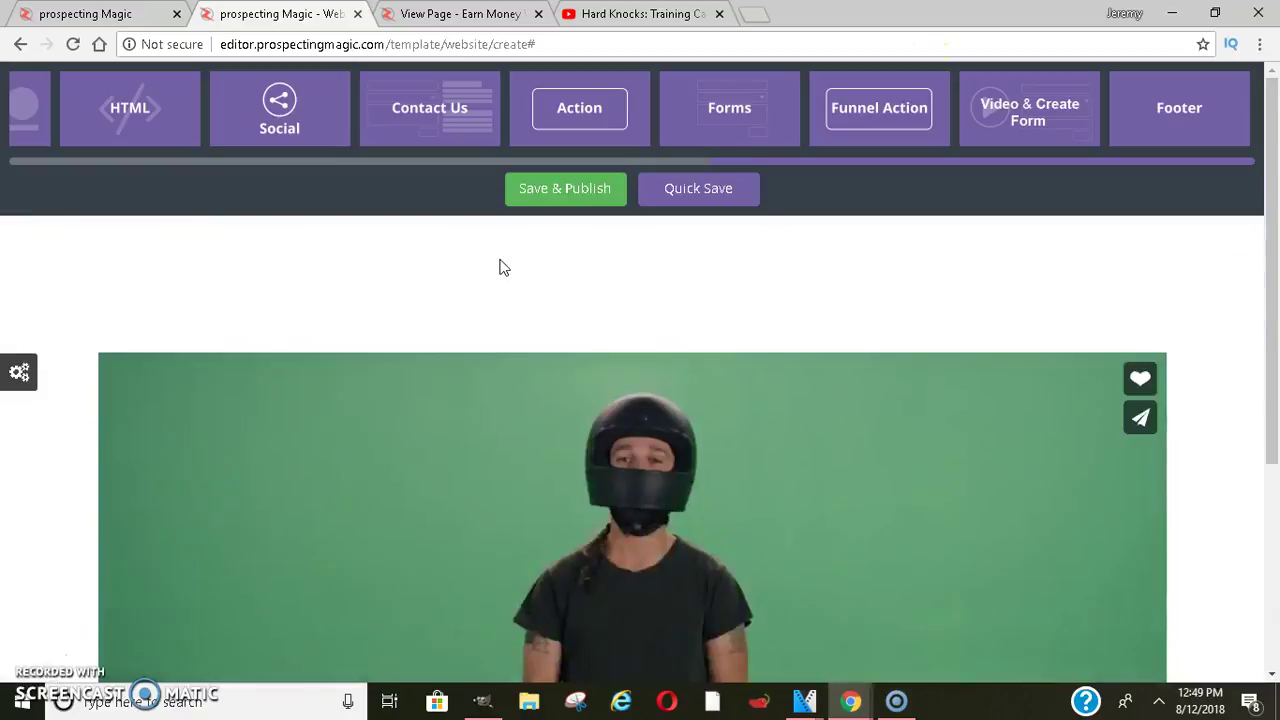
drag(718, 276, 717, 591)
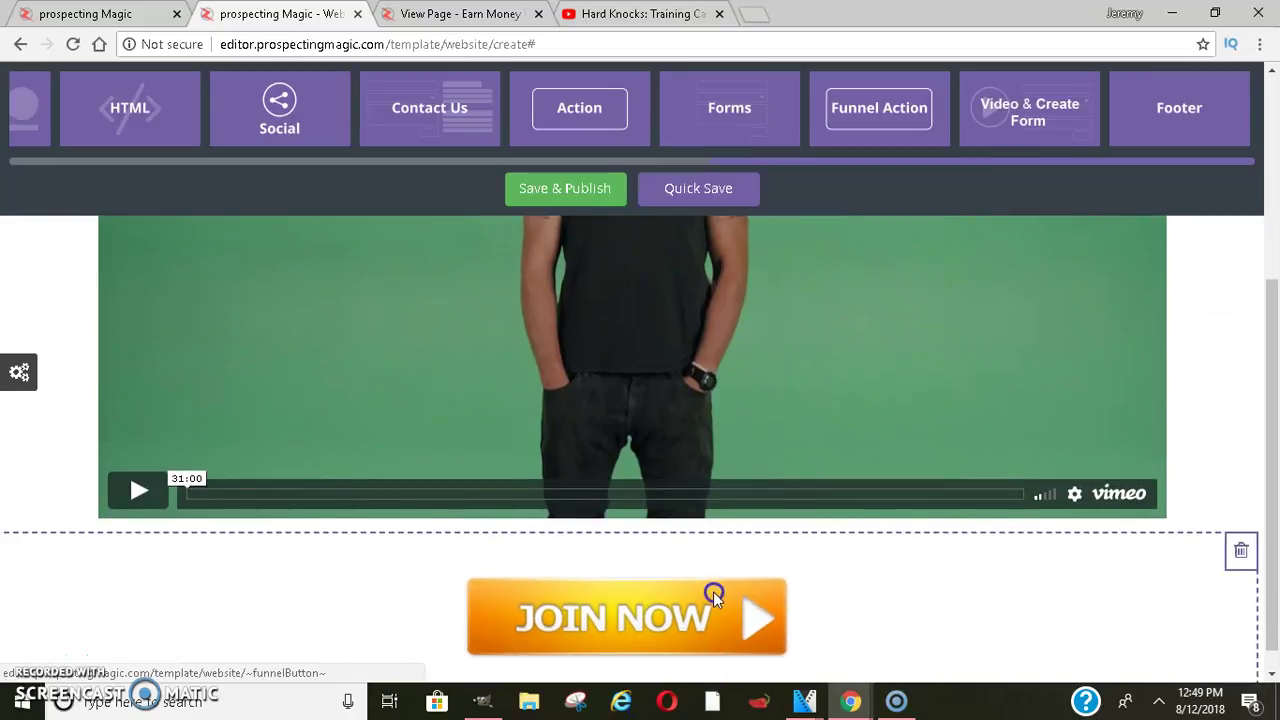
drag(1271, 363, 1275, 248)
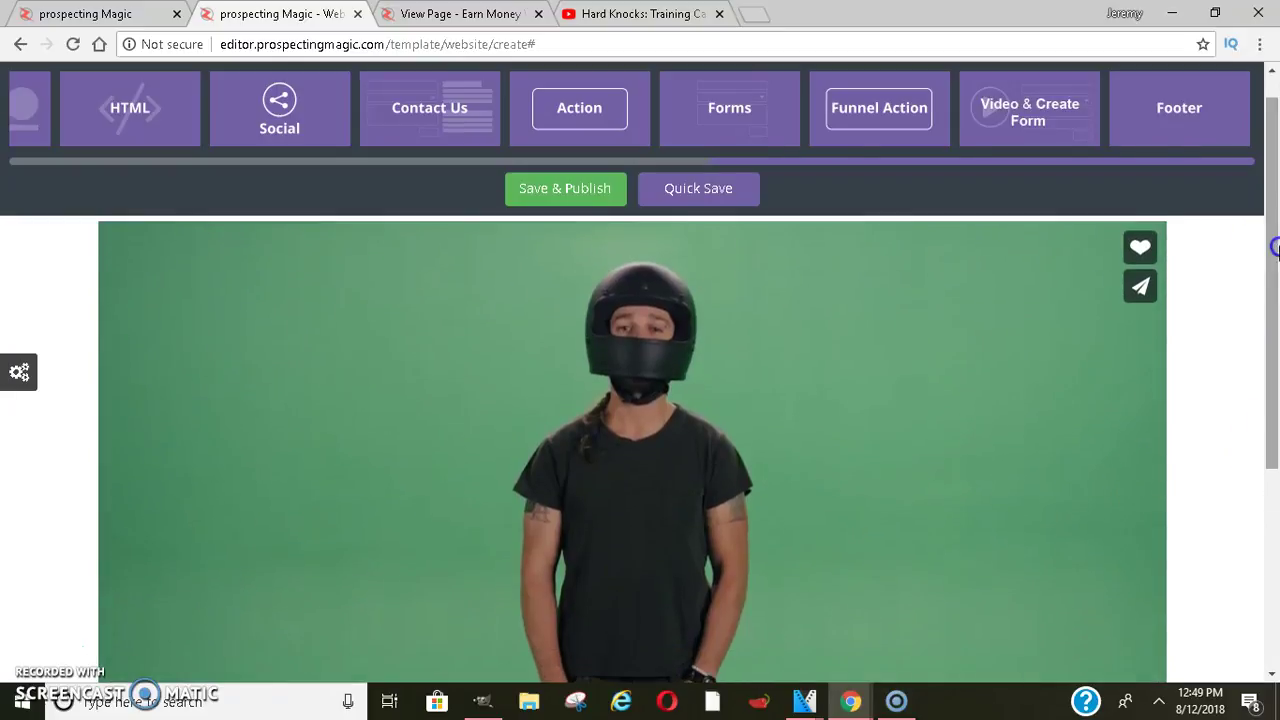
click(918, 270)
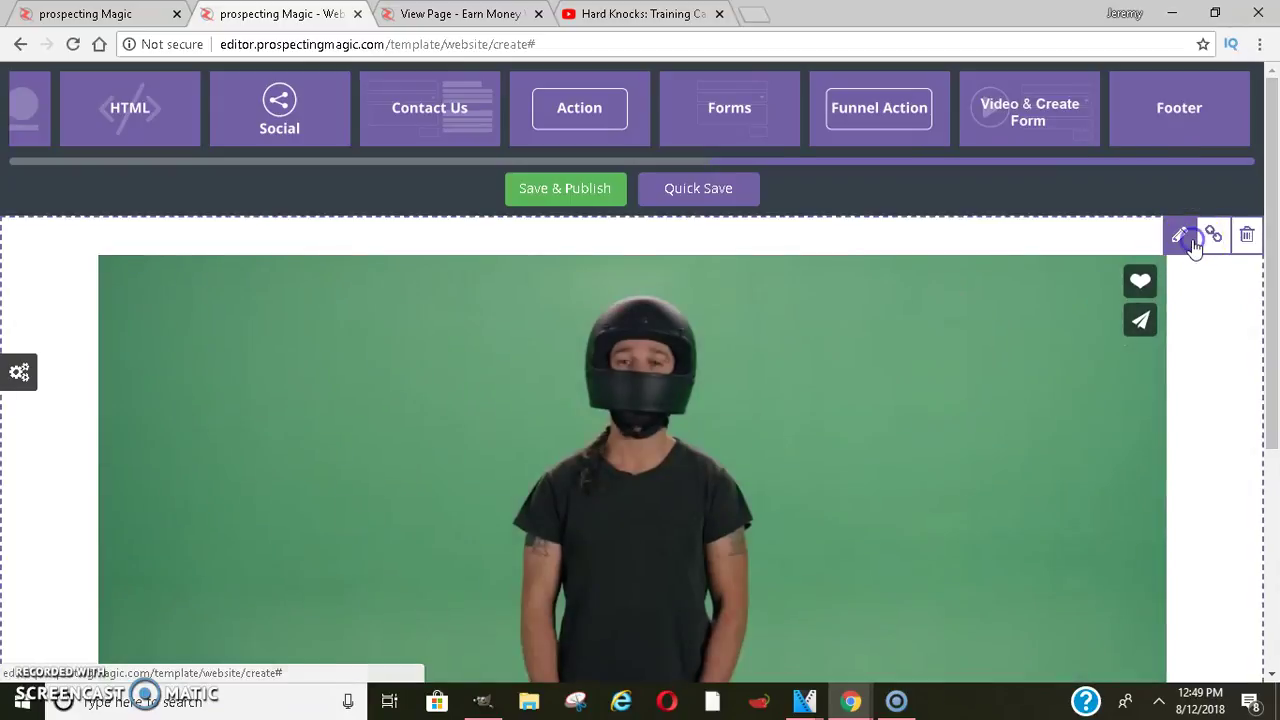
click(1190, 242)
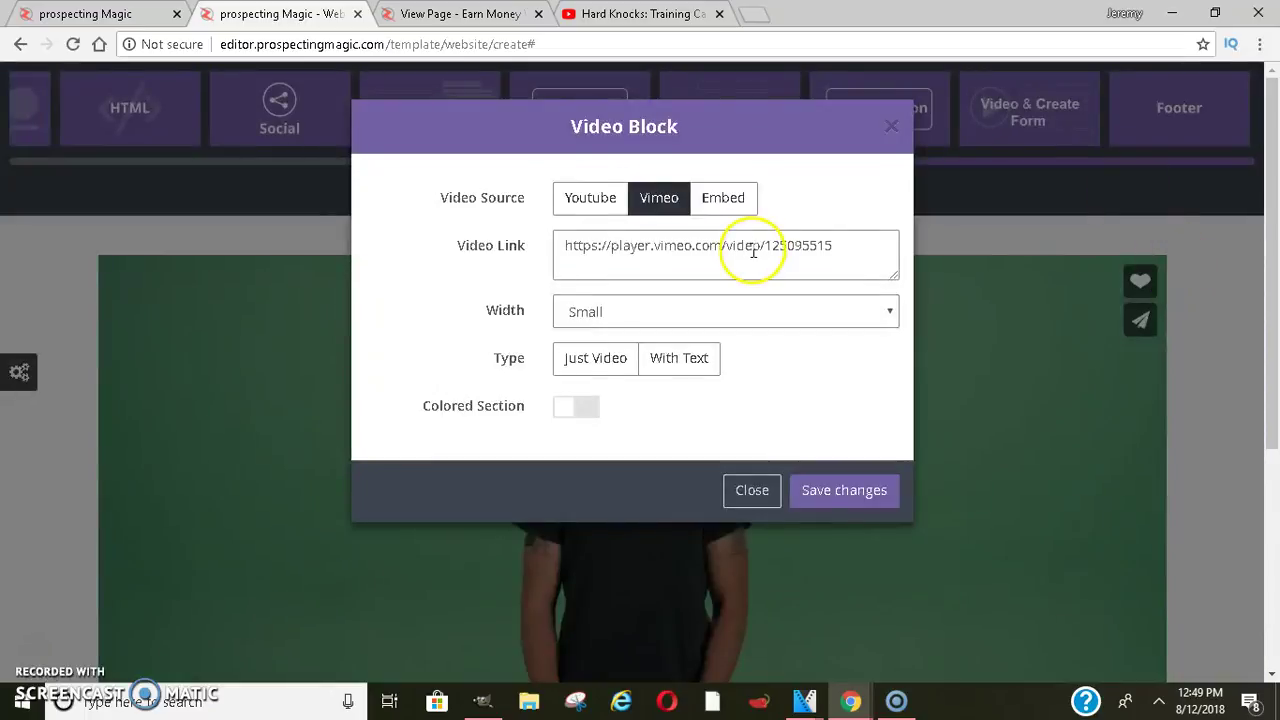
drag(847, 258, 543, 262)
text(=)
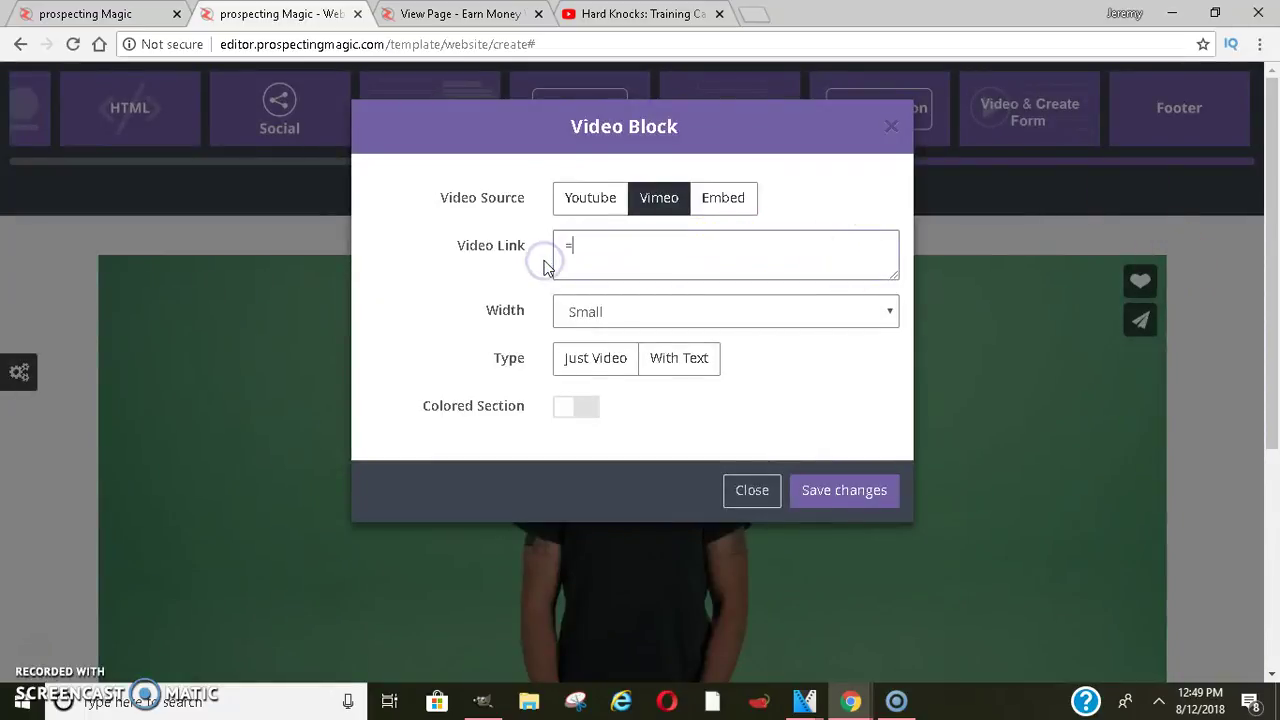
text(https://www.youtube.com/watch?v=BWz_PCPCIdE)
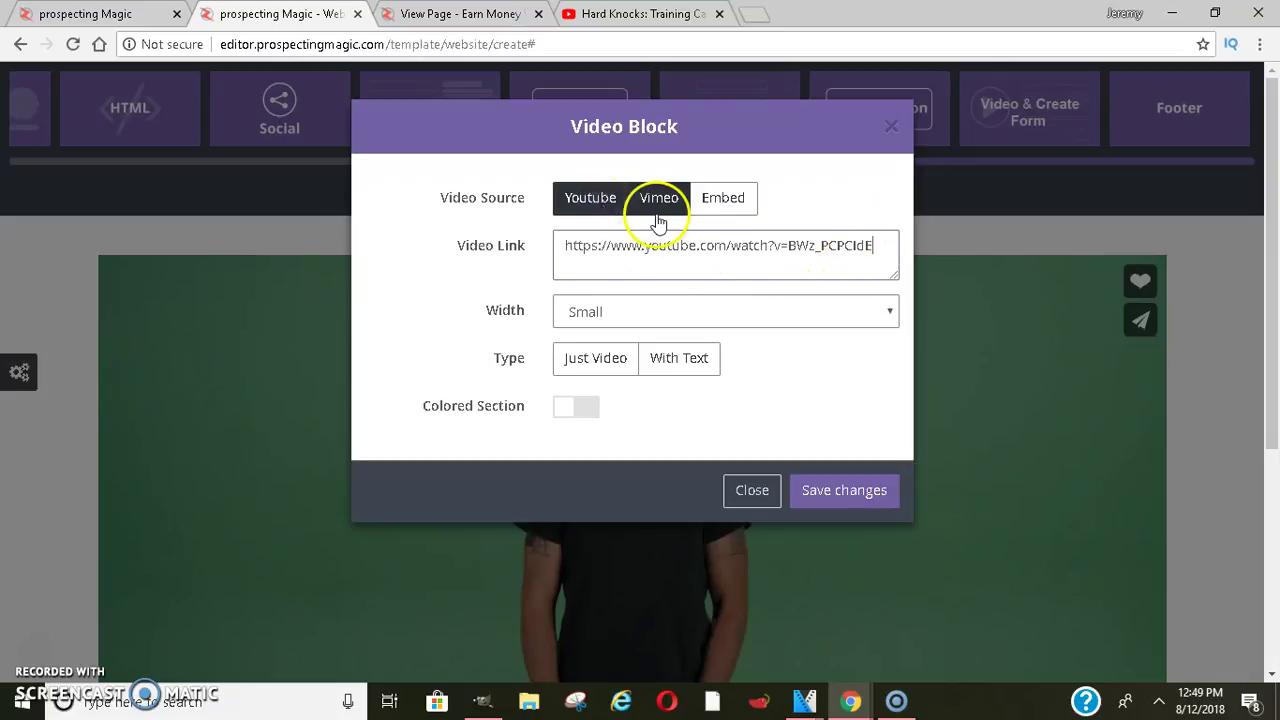
click(590, 199)
Step: Set the video block's width to X-Large and save the changes
click(637, 323)
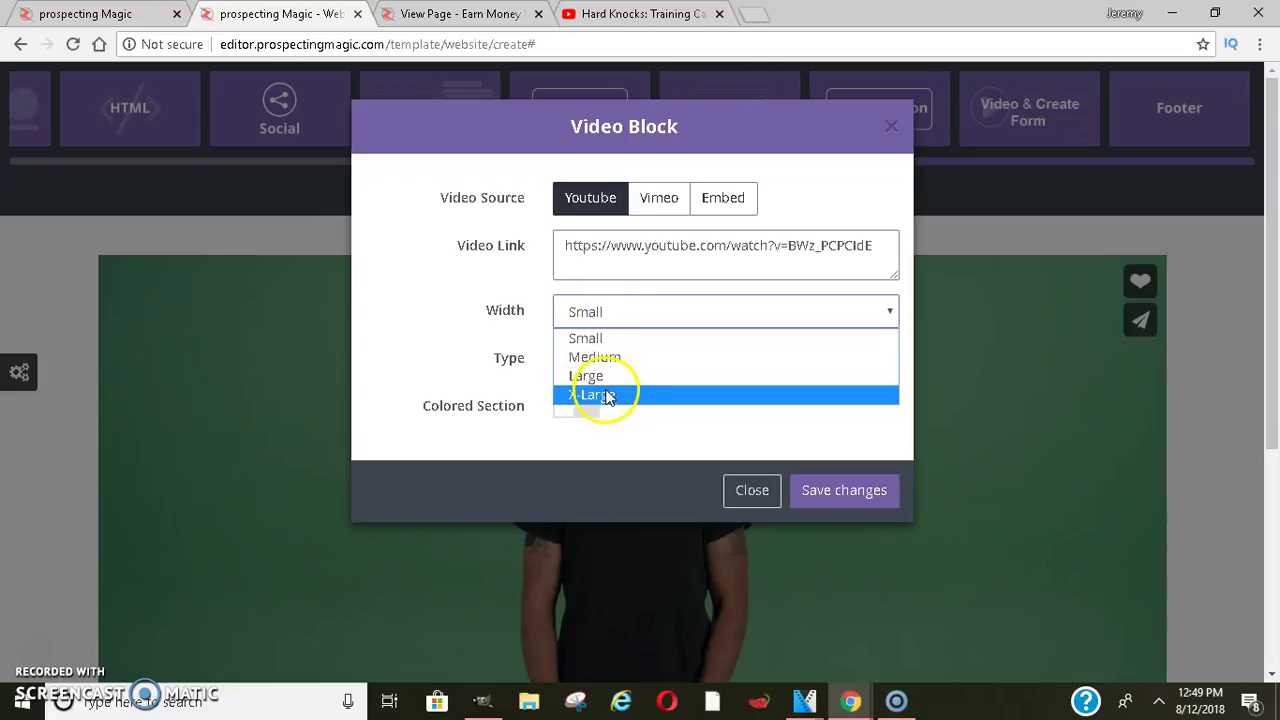
click(610, 379)
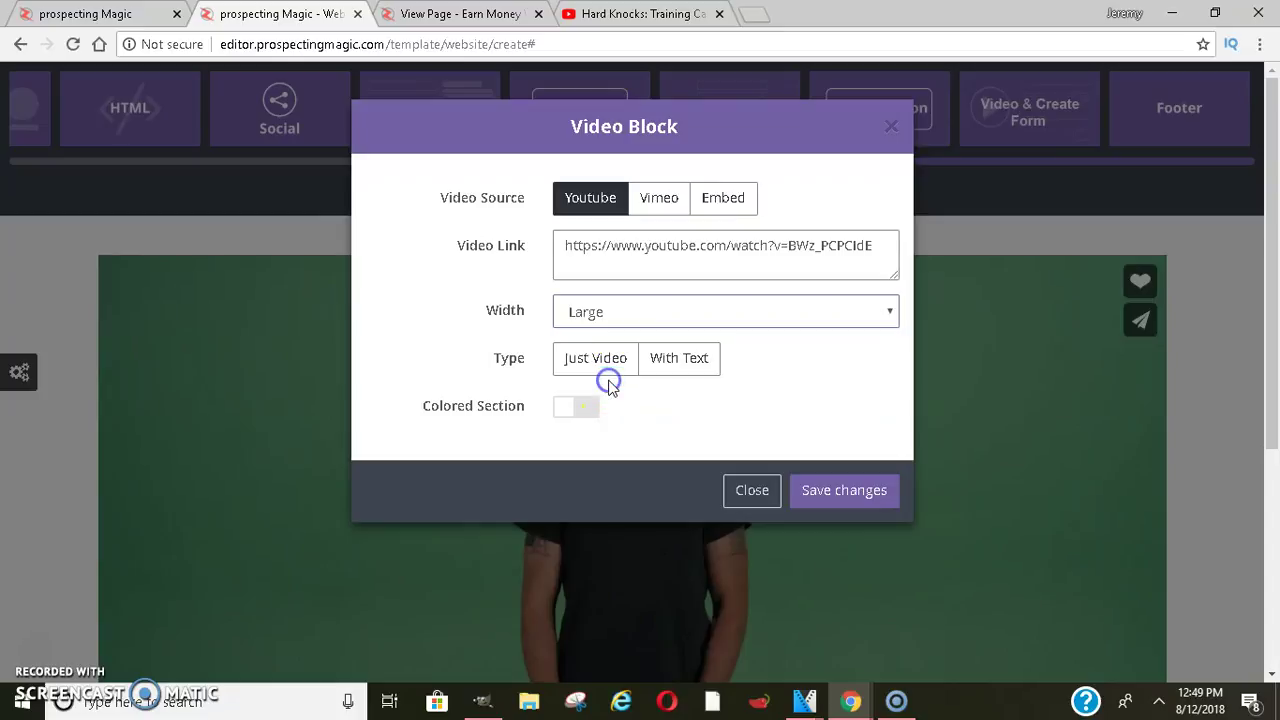
click(622, 312)
click(610, 395)
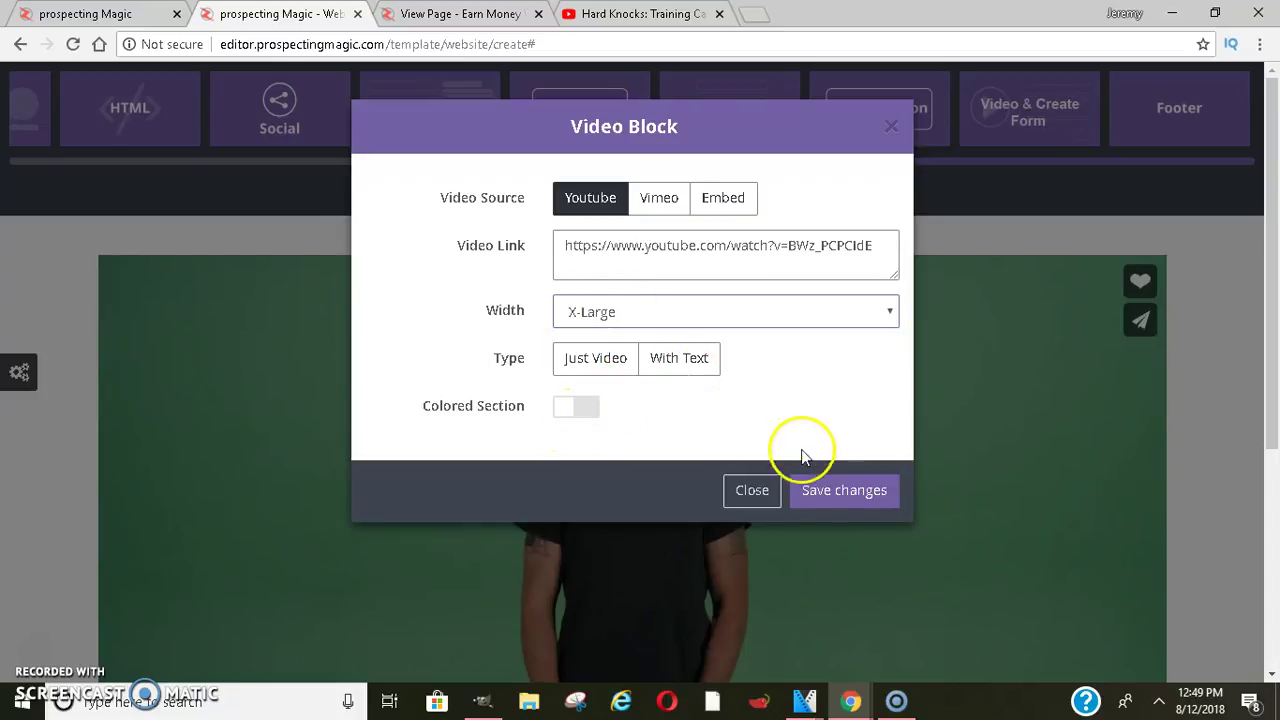
click(838, 492)
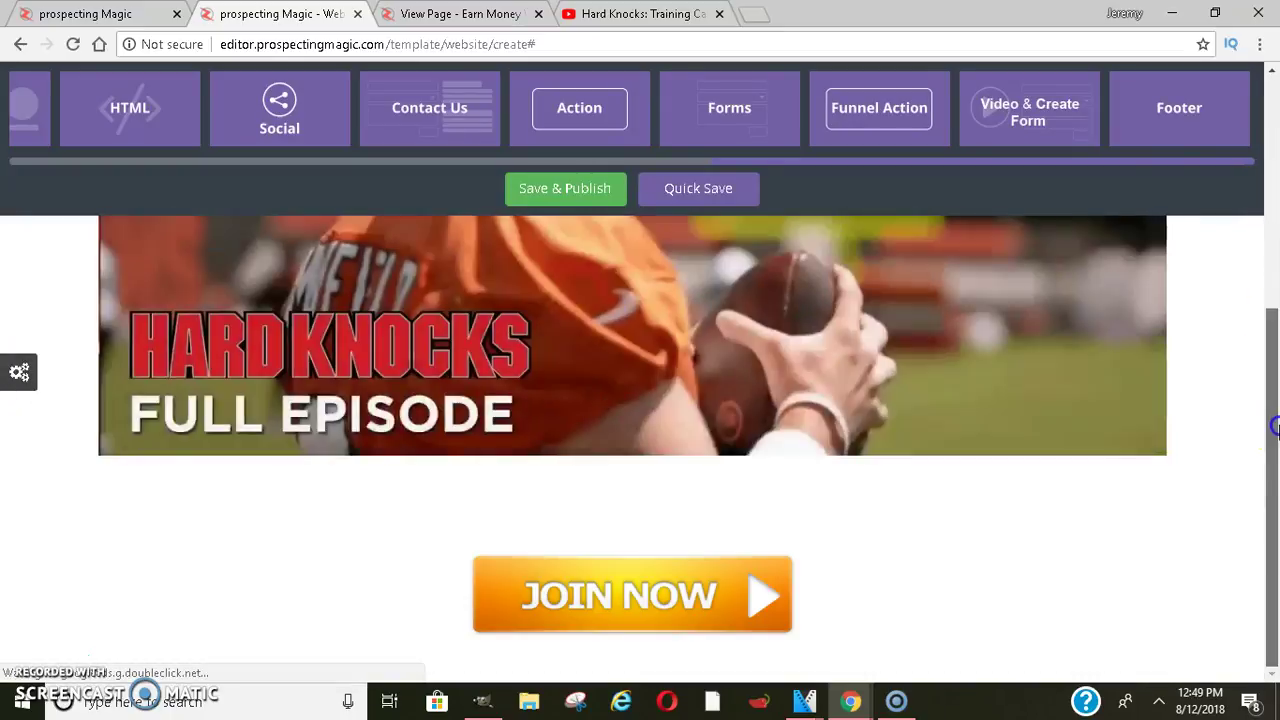
Step: Review the page with the replaced video and check the Media Library images offered for the Join Now button
scroll(1272, 230, down, 1)
drag(1272, 232, 1274, 170)
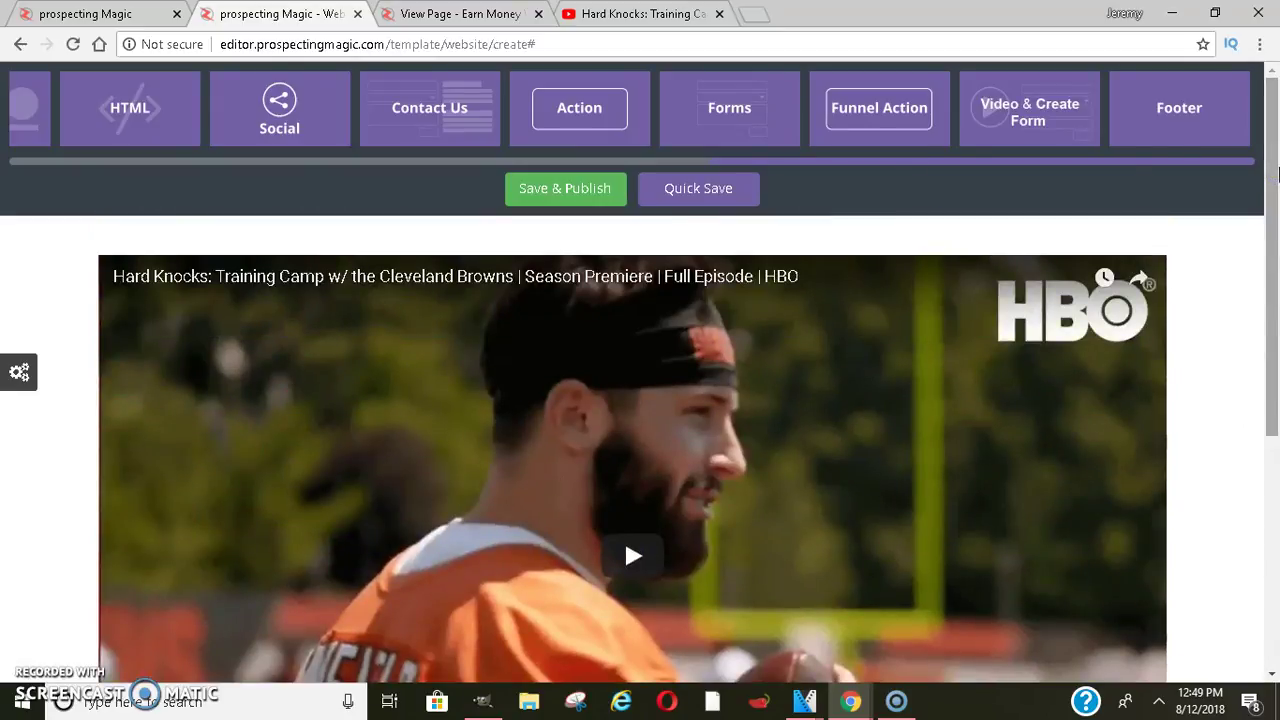
drag(1270, 240, 1271, 482)
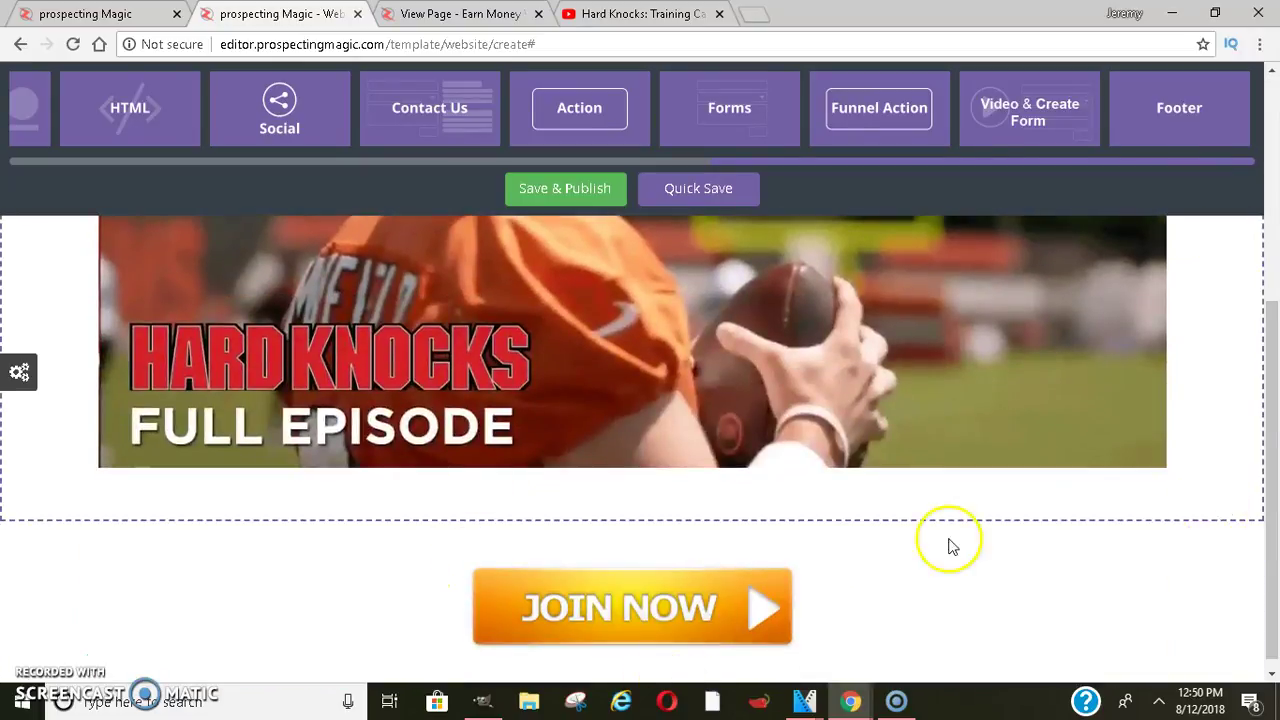
click(680, 611)
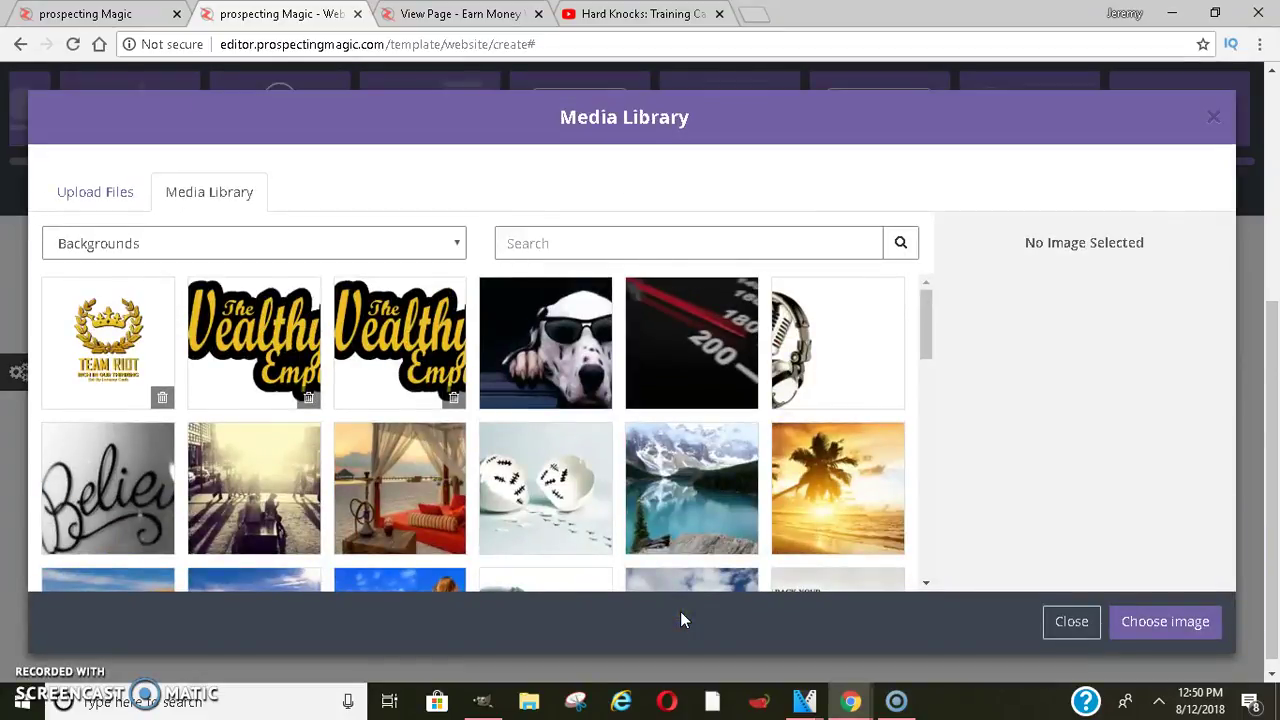
click(1212, 118)
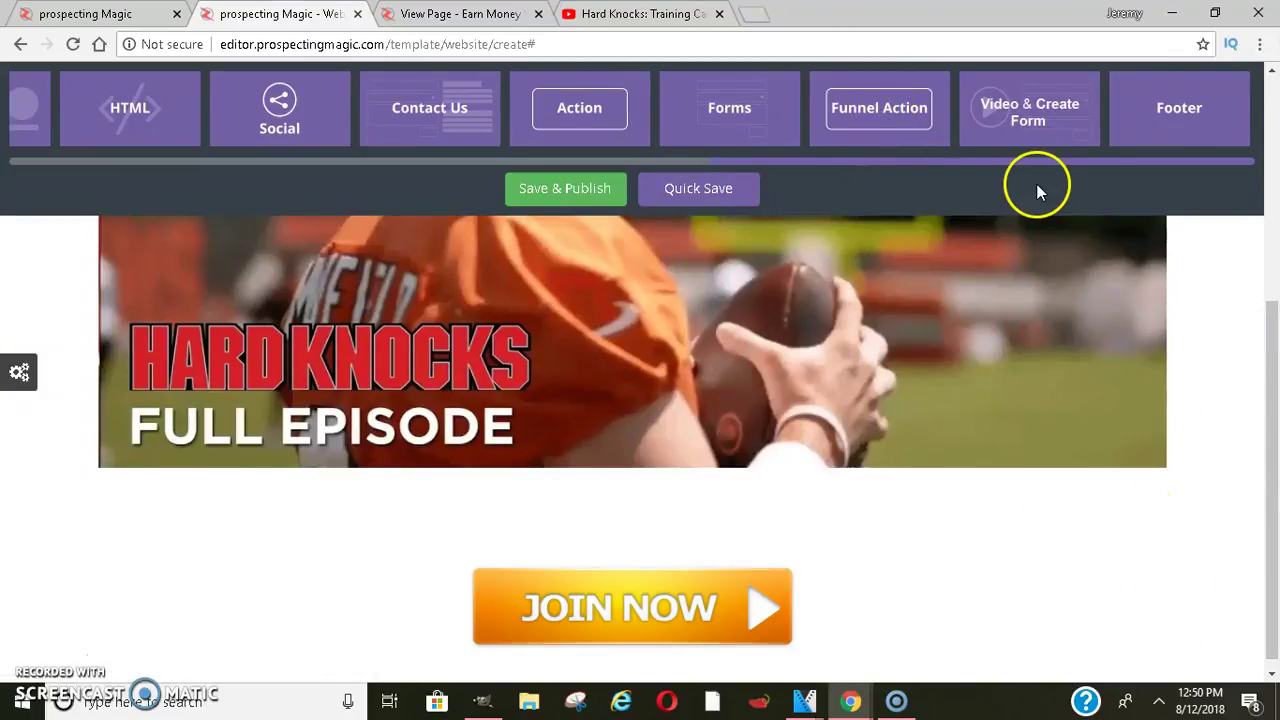
Step: Delete the Funnel Action section with the Join Now button below the video
click(1247, 540)
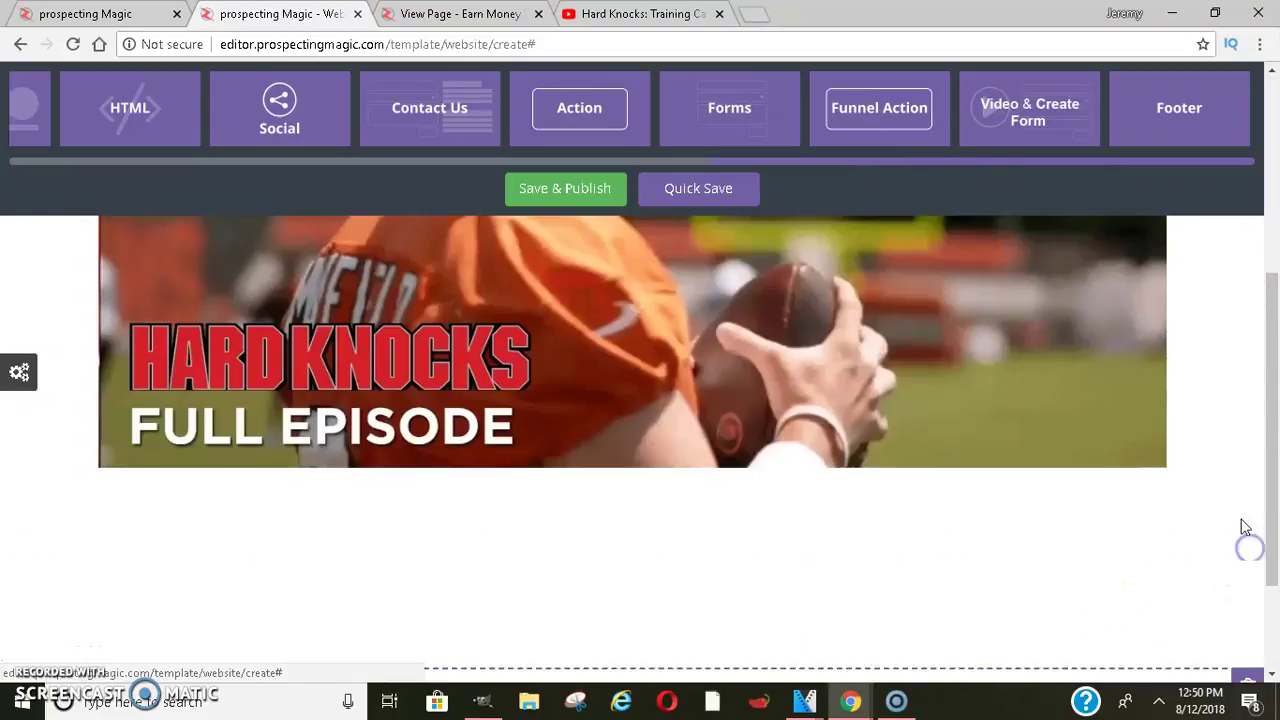
click(1246, 541)
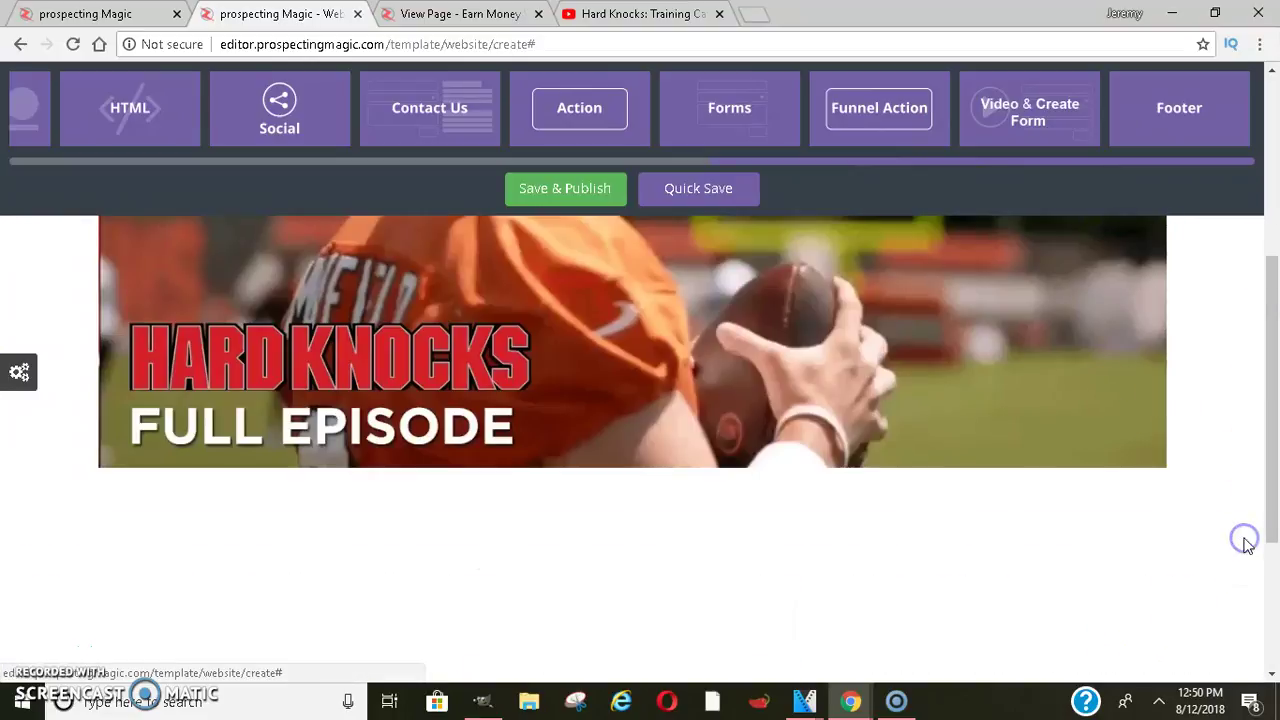
click(1246, 540)
click(737, 148)
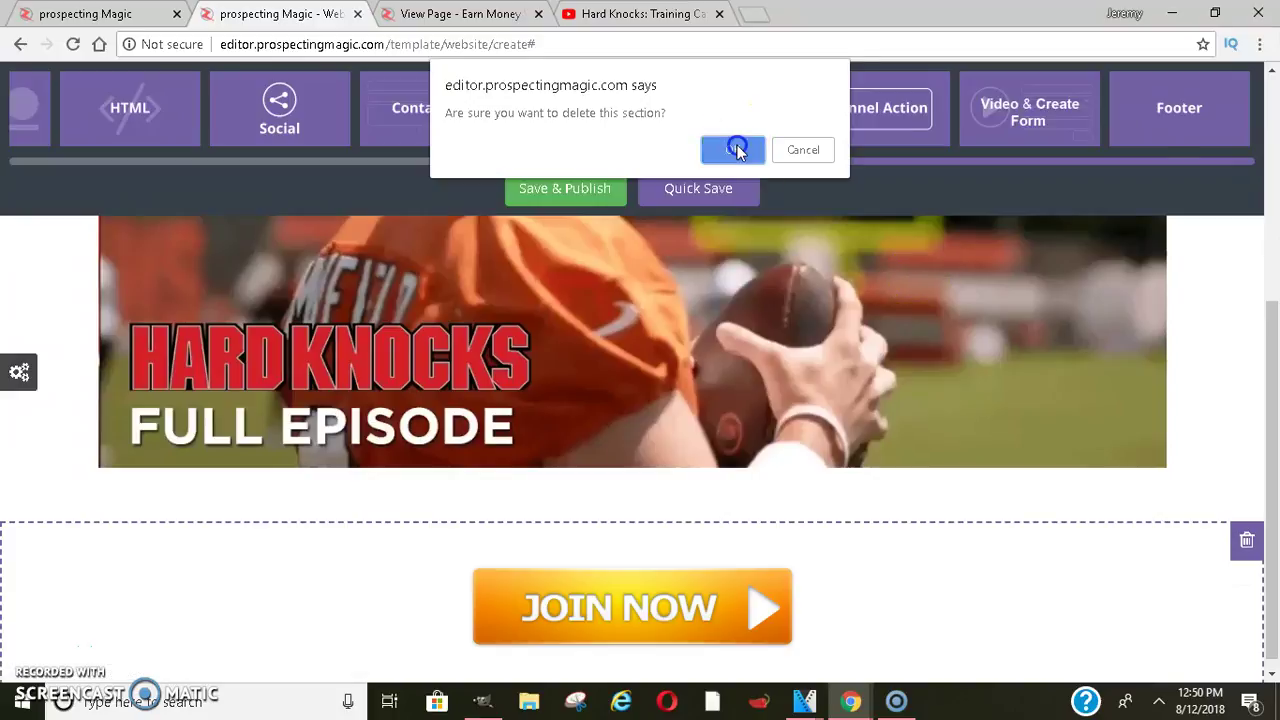
Step: Add an Action block with a Join Now button above the video
drag(575, 107, 72, 268)
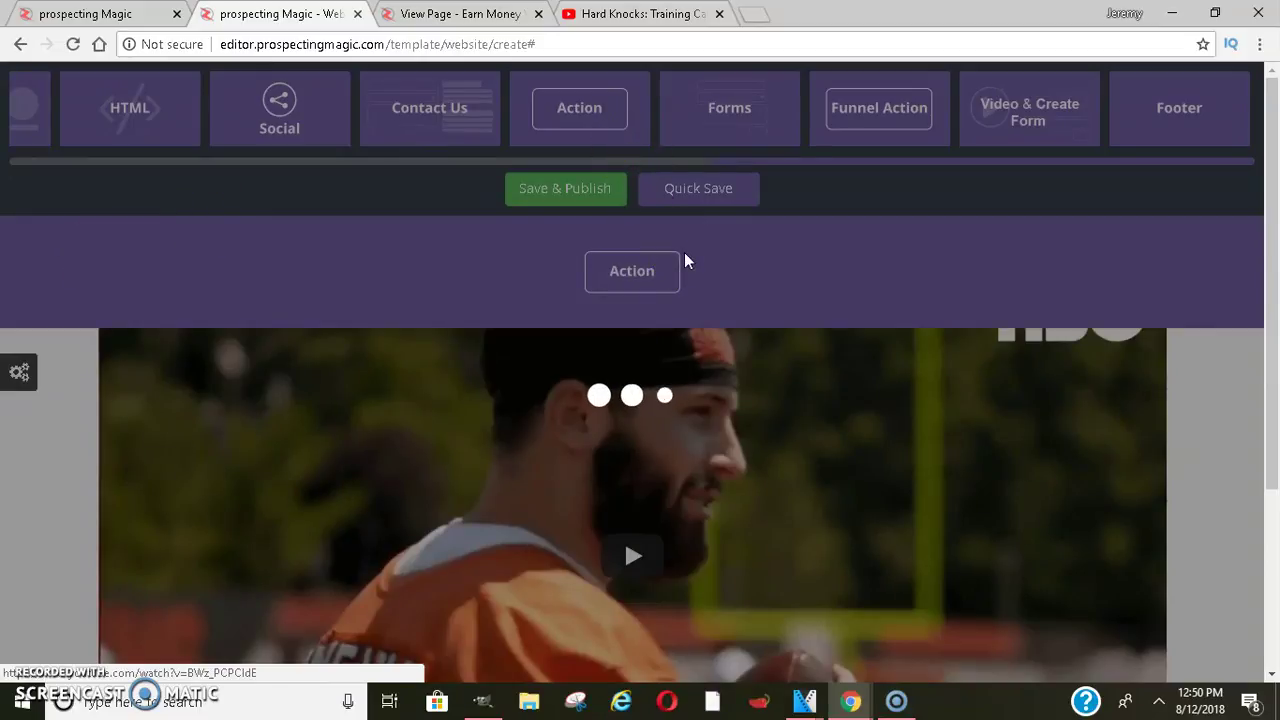
click(1193, 313)
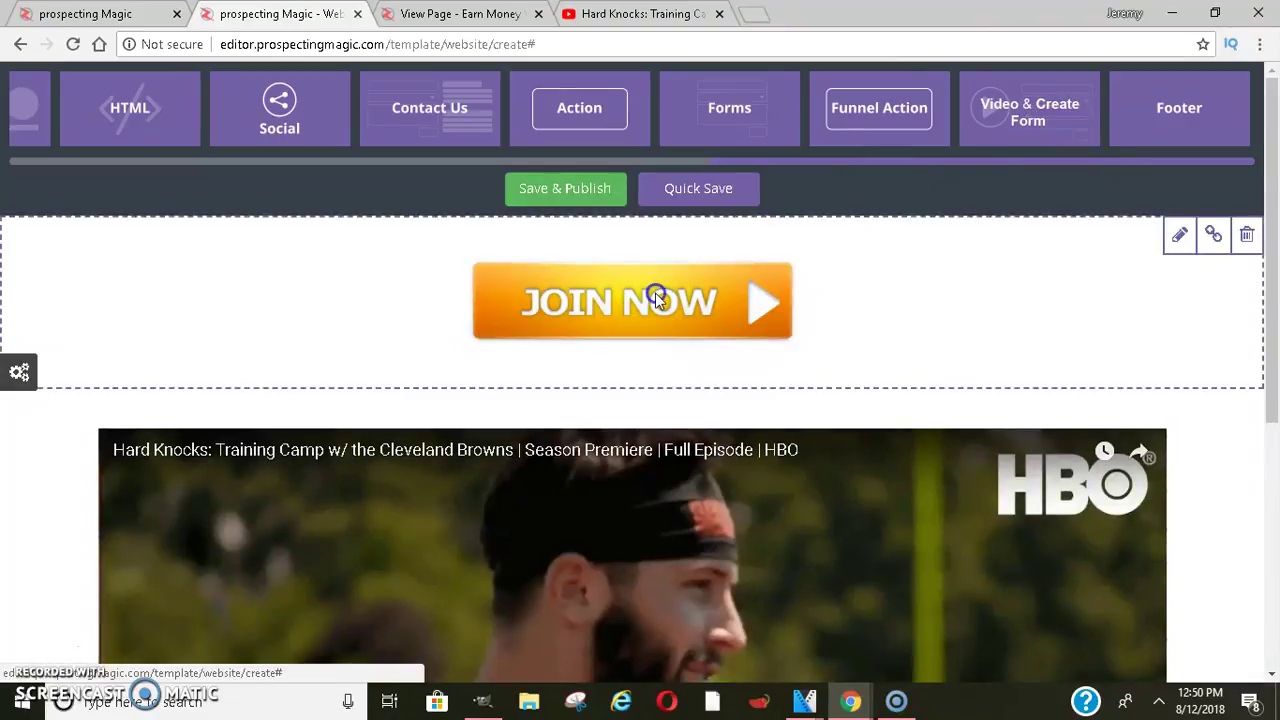
Step: Move the Join Now Action section below the video and set it to two action buttons, saving the changes
drag(657, 299, 646, 622)
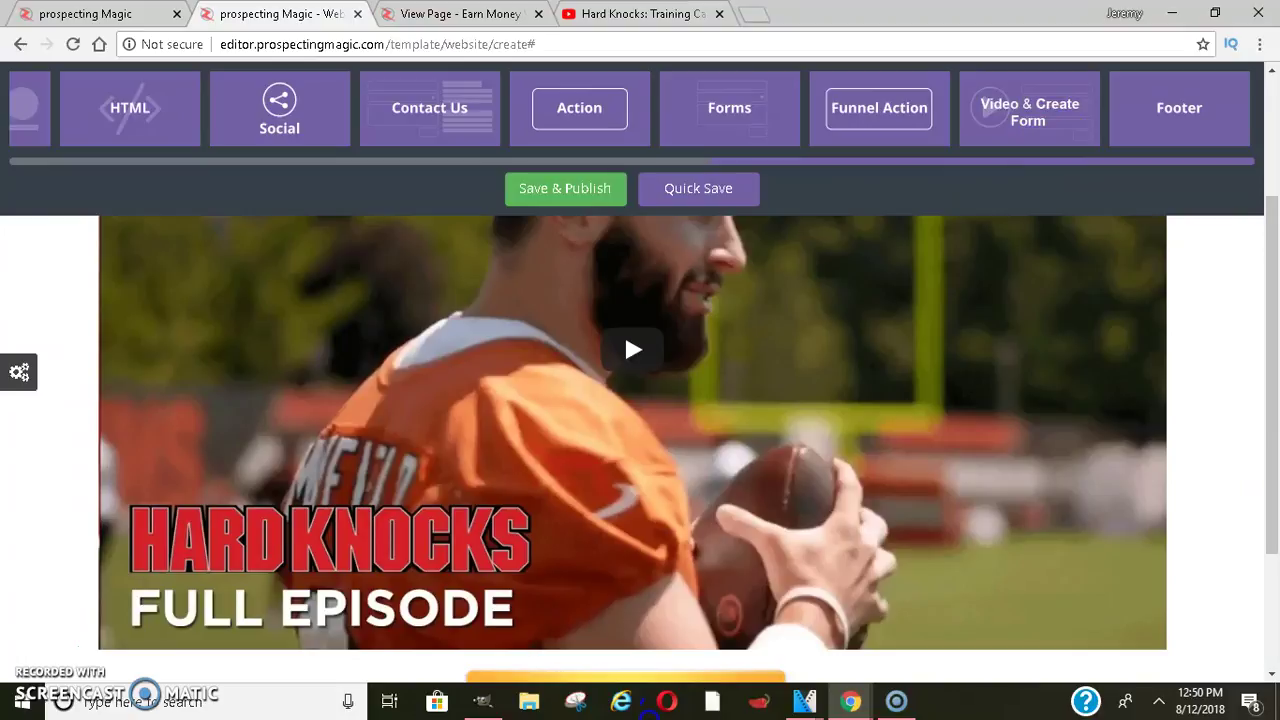
scroll(624, 331, down, 2)
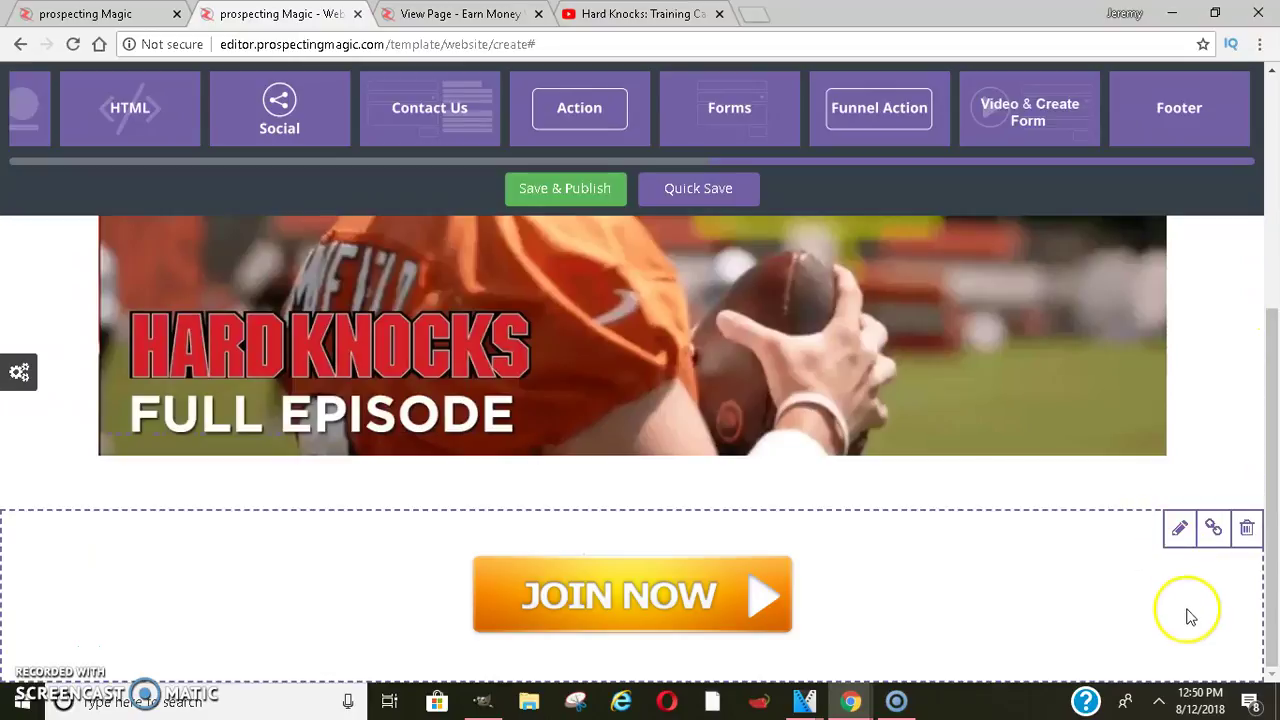
click(1180, 529)
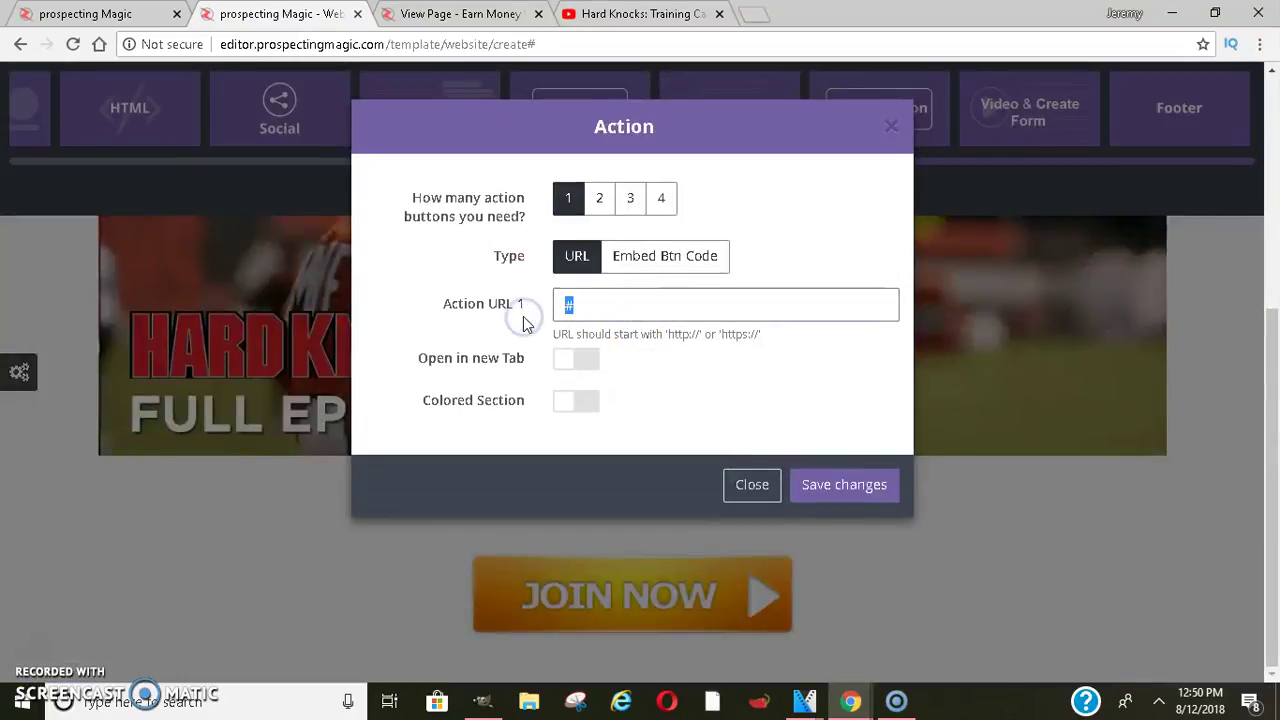
click(597, 205)
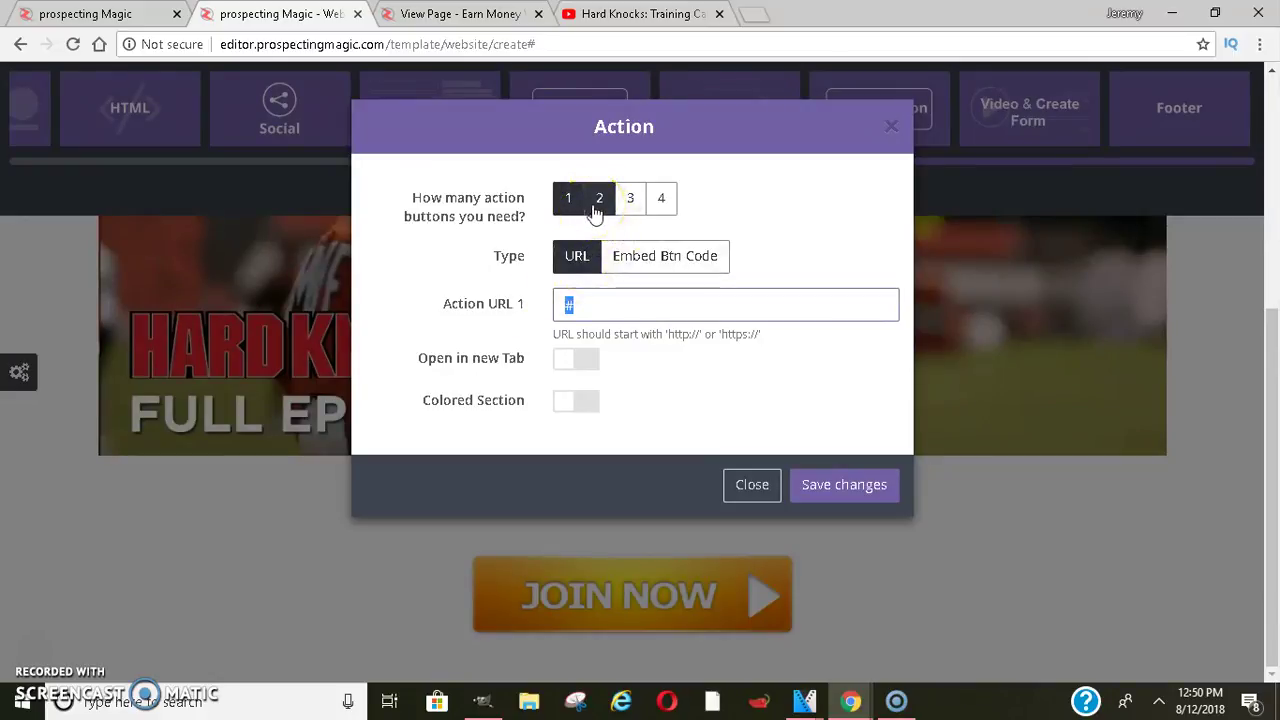
click(611, 304)
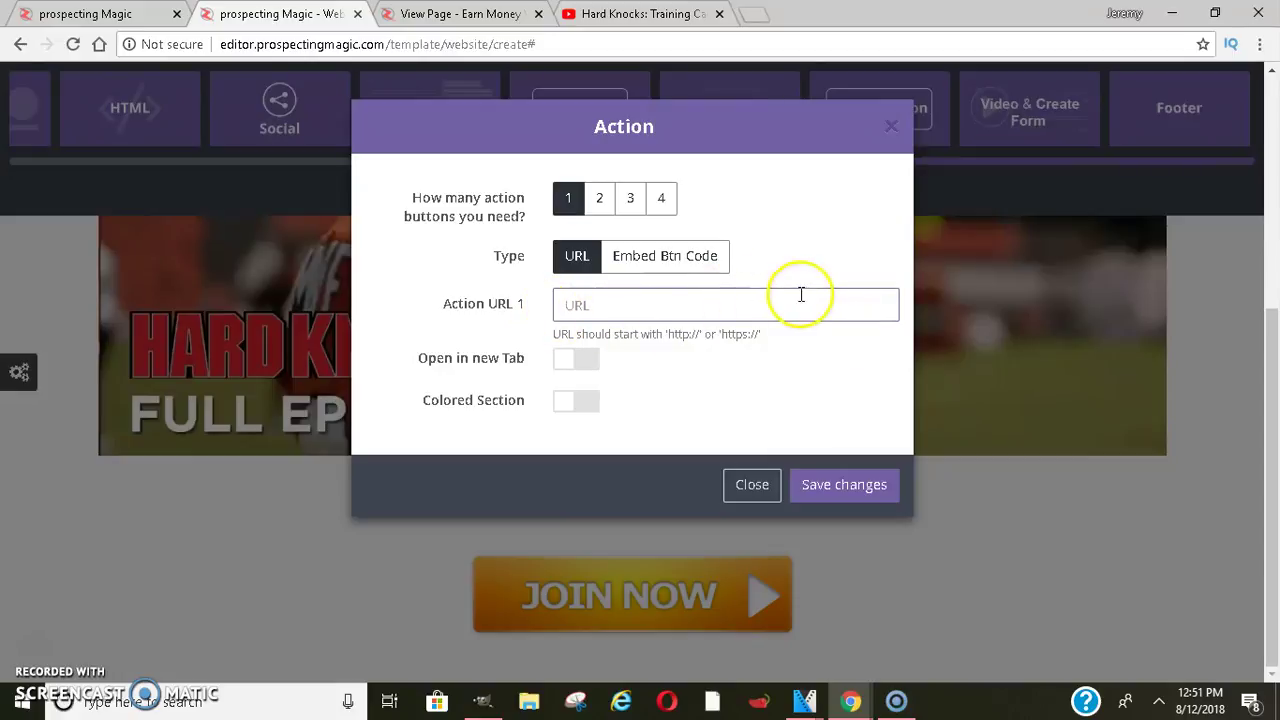
click(600, 200)
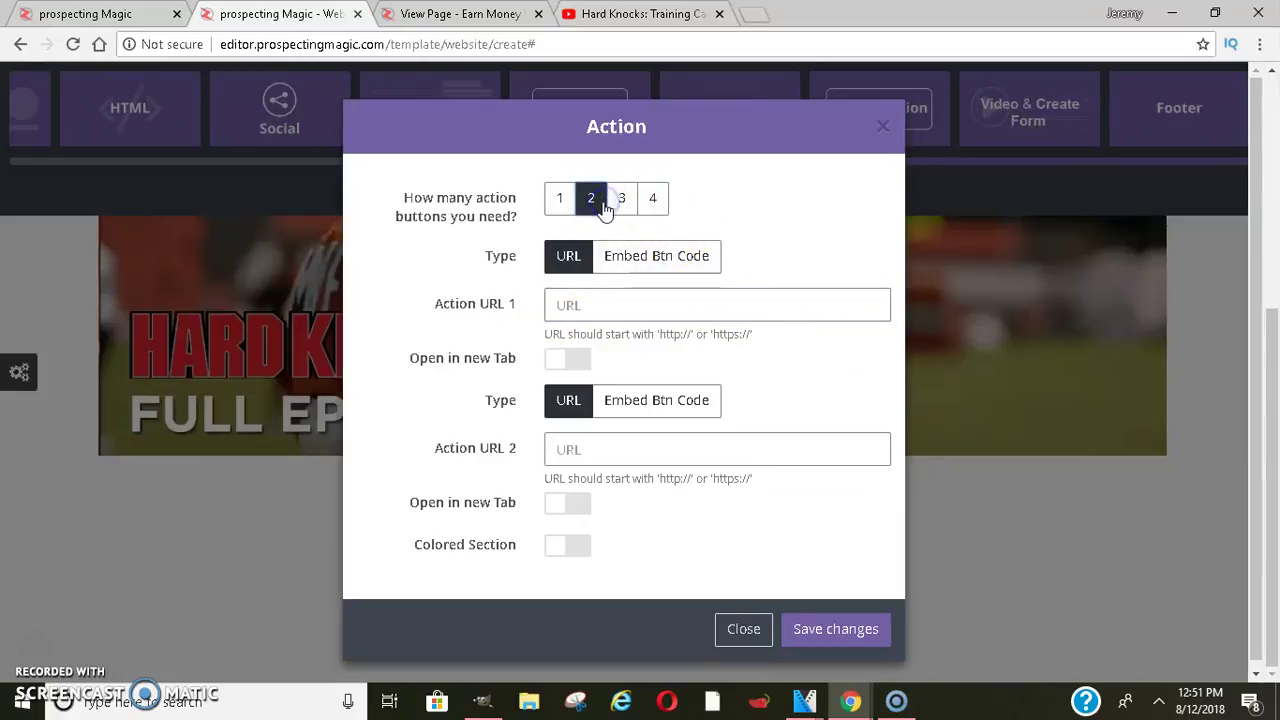
click(649, 460)
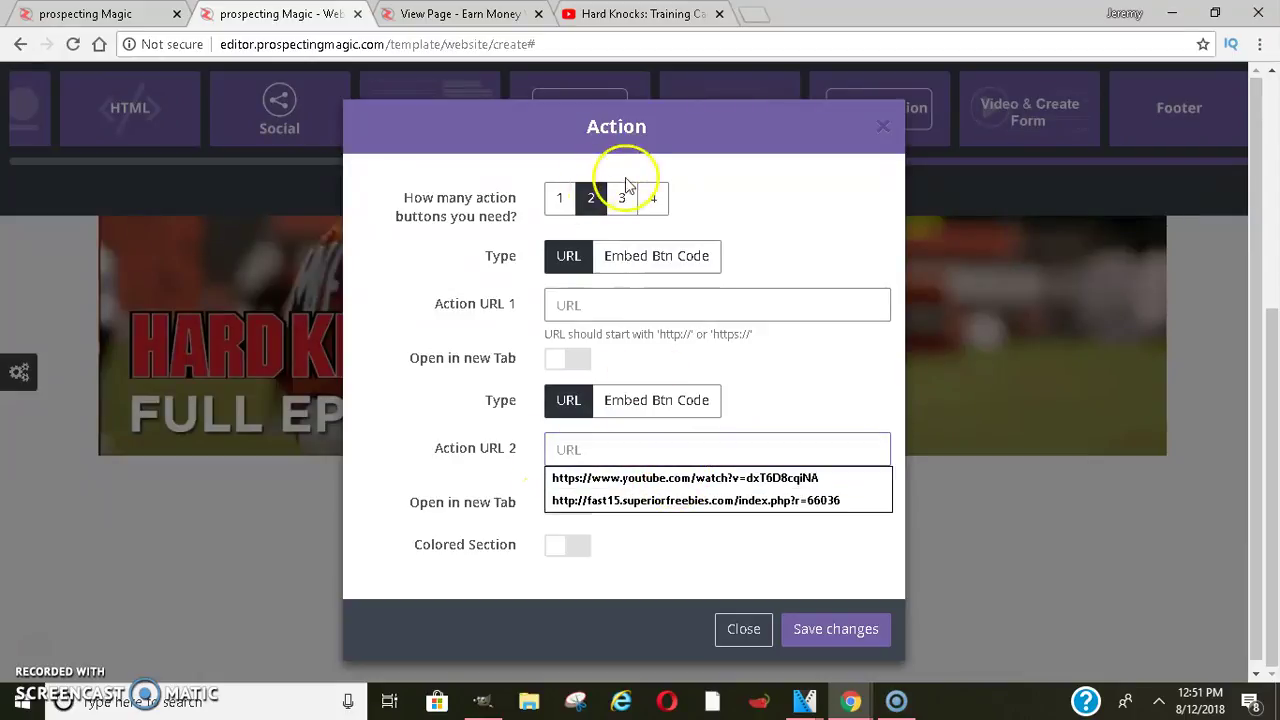
click(860, 630)
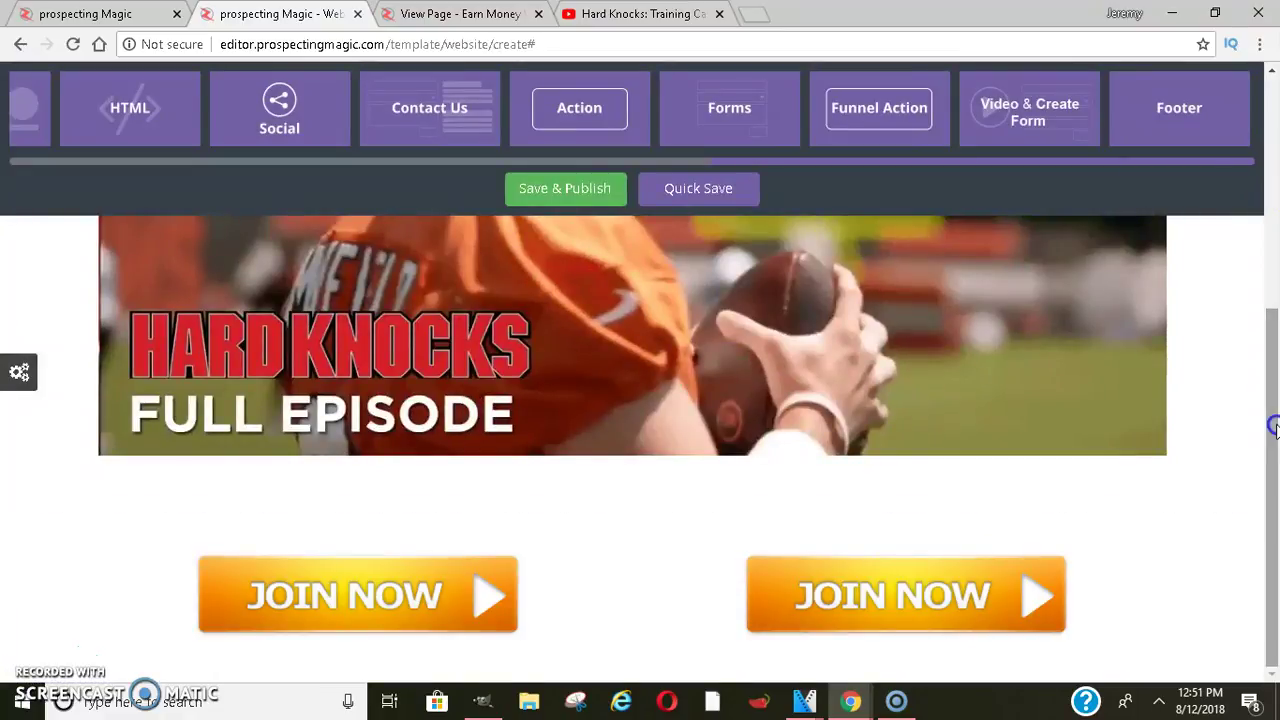
Step: Review the URL settings of the two-button Action section and its section link option without changing them
click(1180, 530)
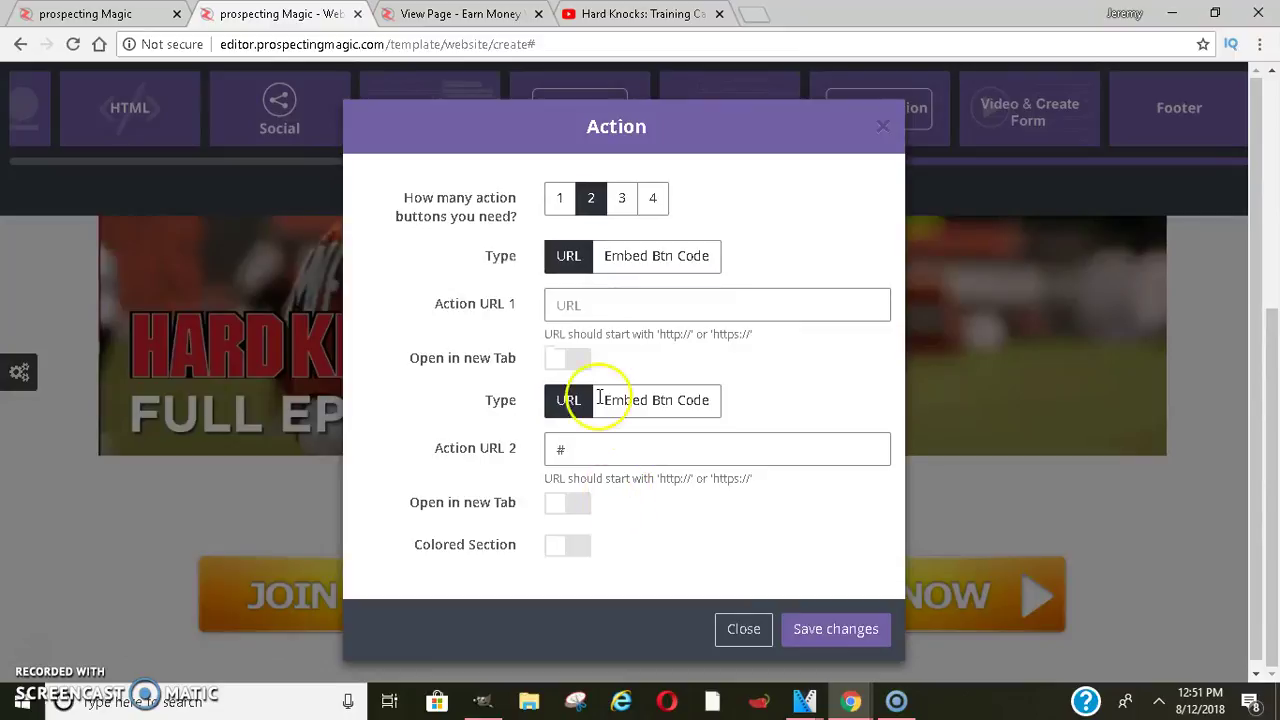
click(835, 632)
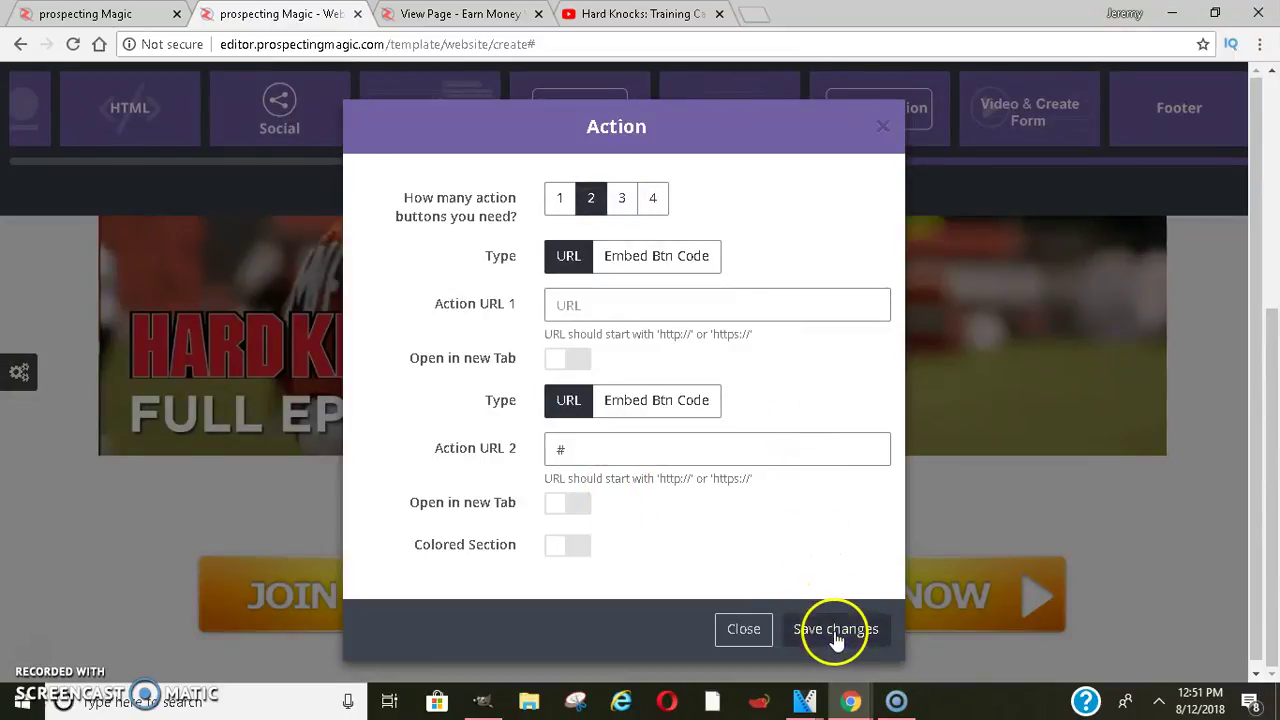
click(743, 629)
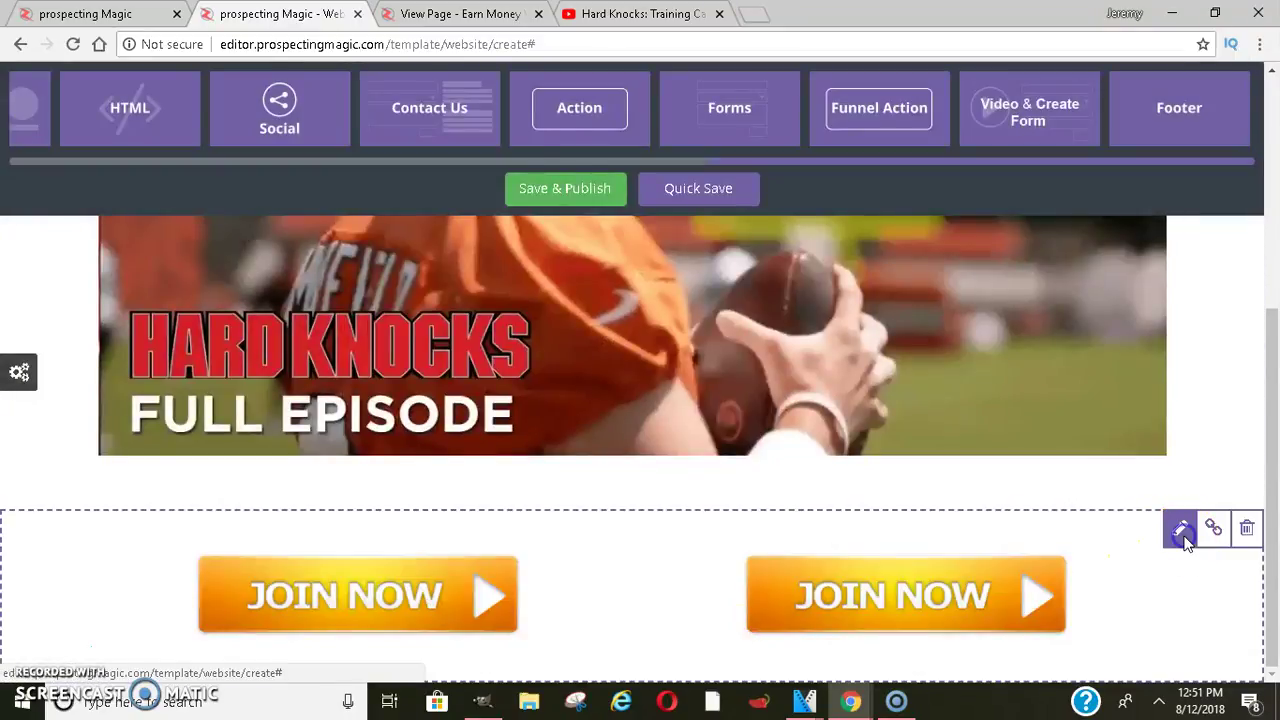
click(1183, 533)
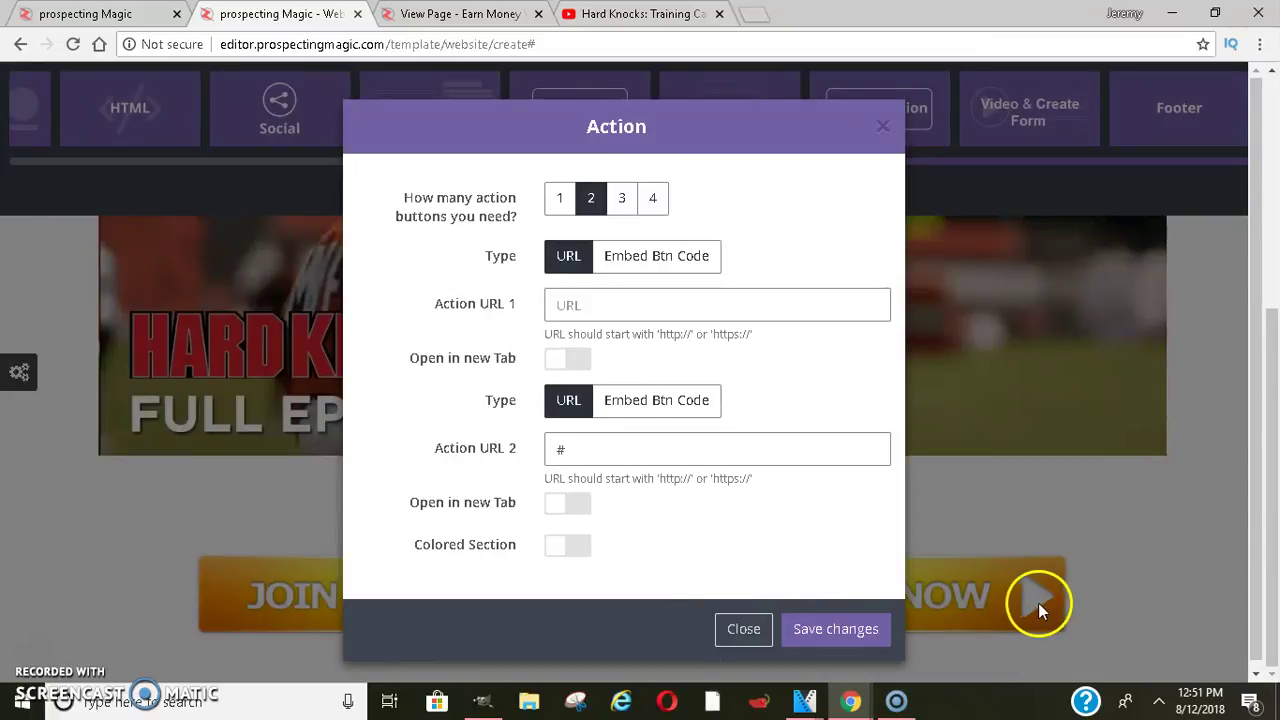
click(755, 628)
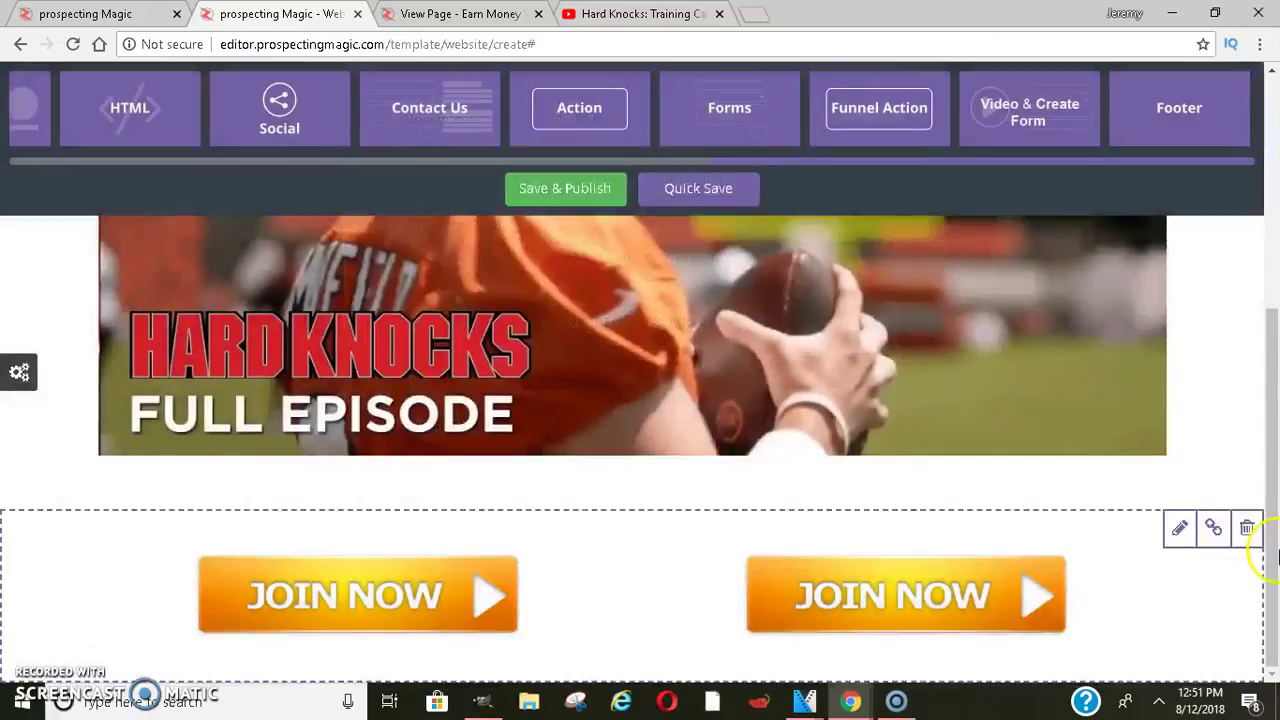
click(1213, 529)
click(747, 287)
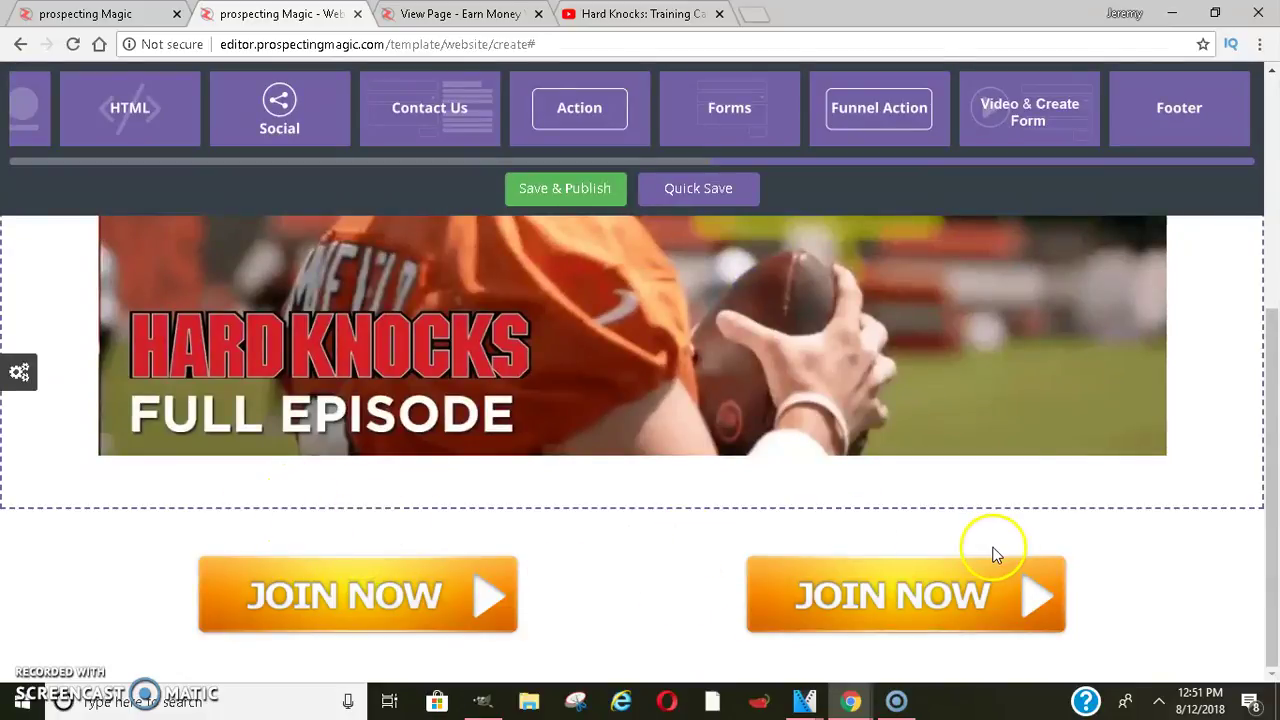
Step: Browse the available content blocks and add a Pricing block above the video
scroll(624, 364, up, 2)
scroll(624, 364, down, 2)
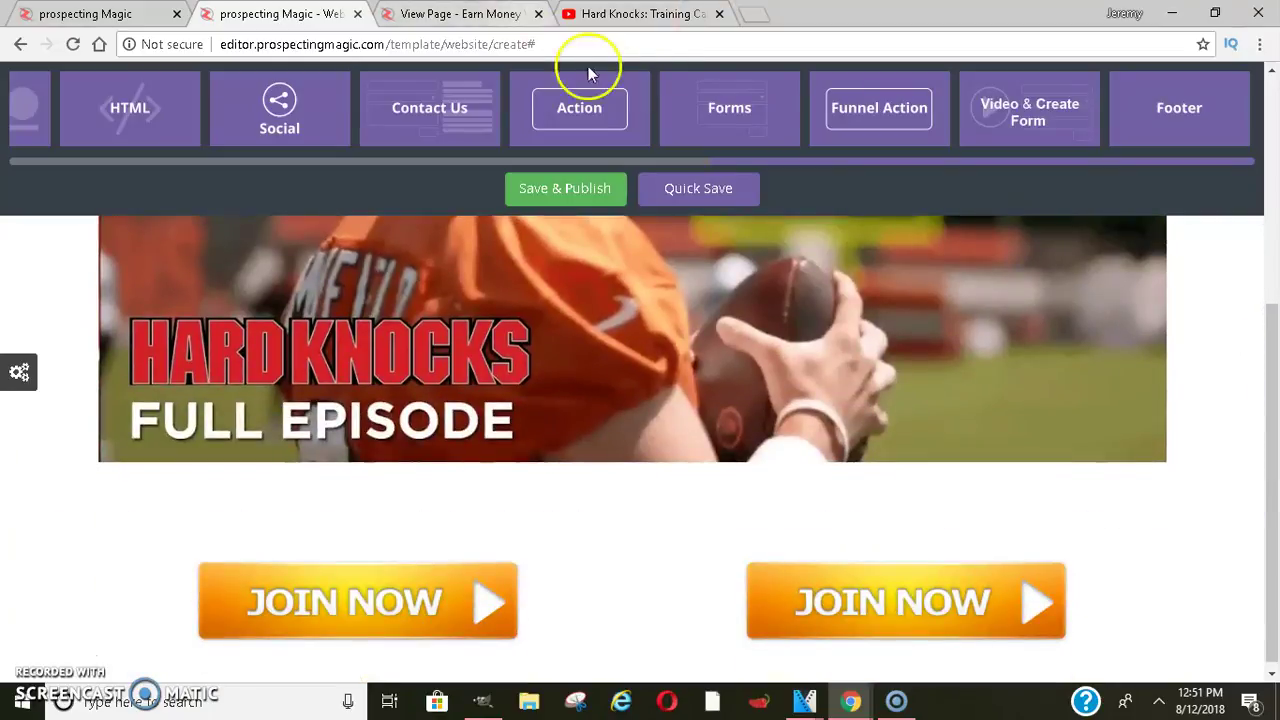
drag(766, 163, 277, 147)
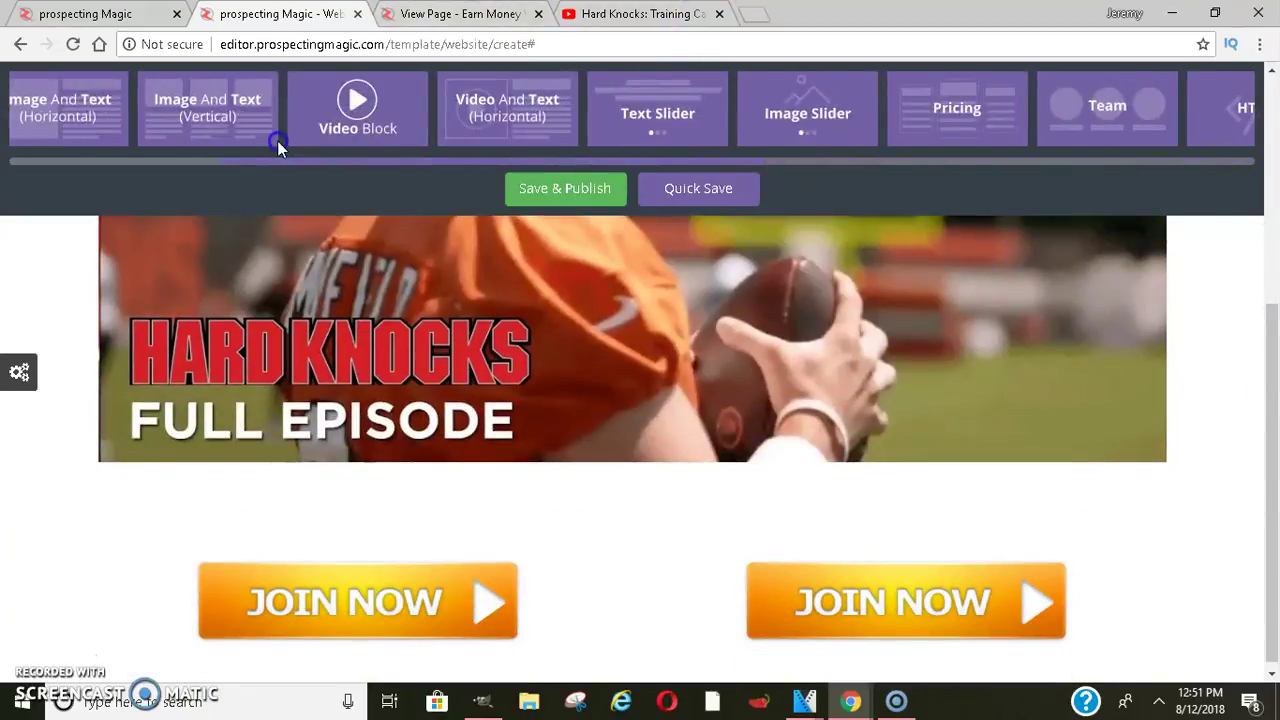
scroll(530, 90, down, 1)
drag(907, 79, 1206, 329)
drag(1274, 350, 878, 38)
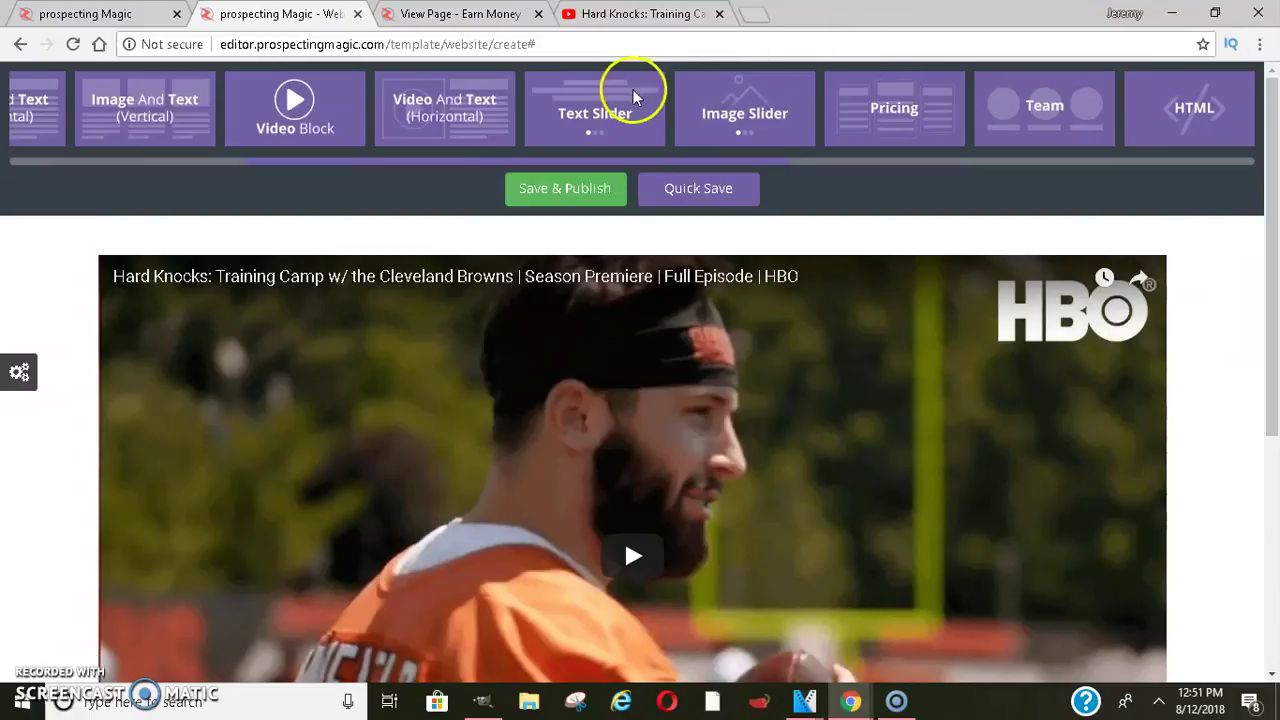
drag(826, 109, 90, 241)
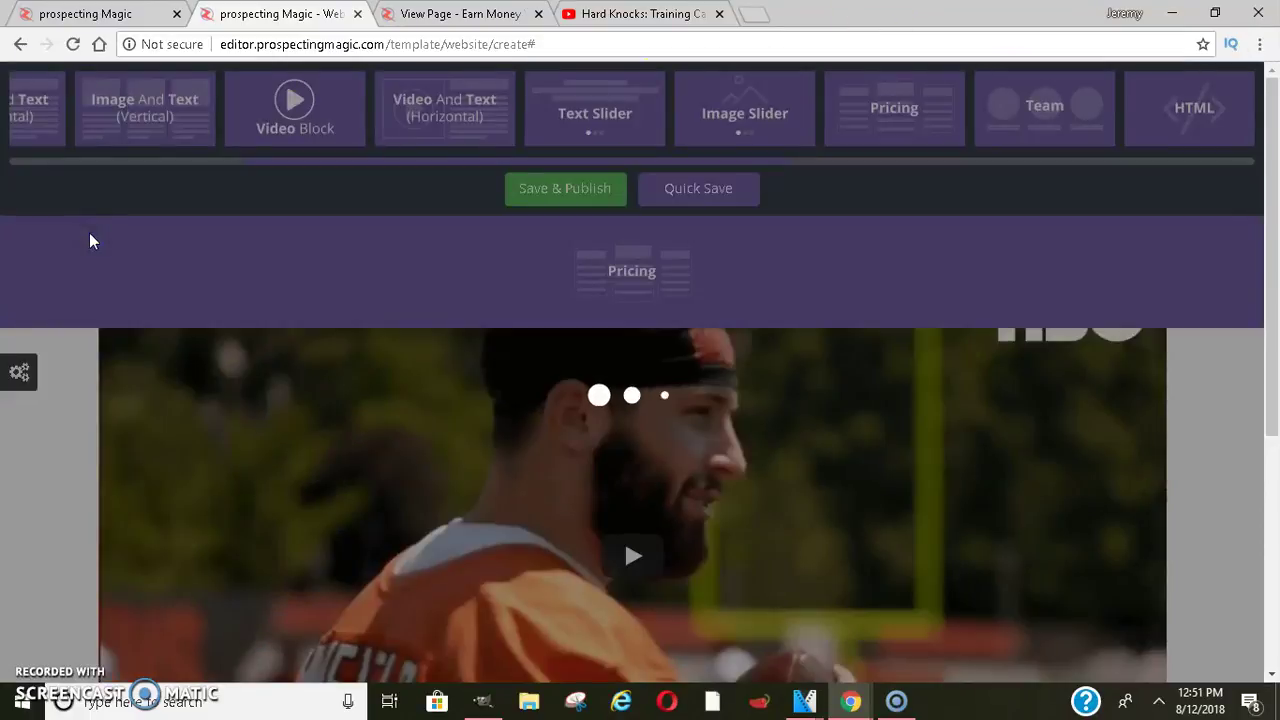
scroll(1271, 214, down, 1)
scroll(1271, 214, up, 1)
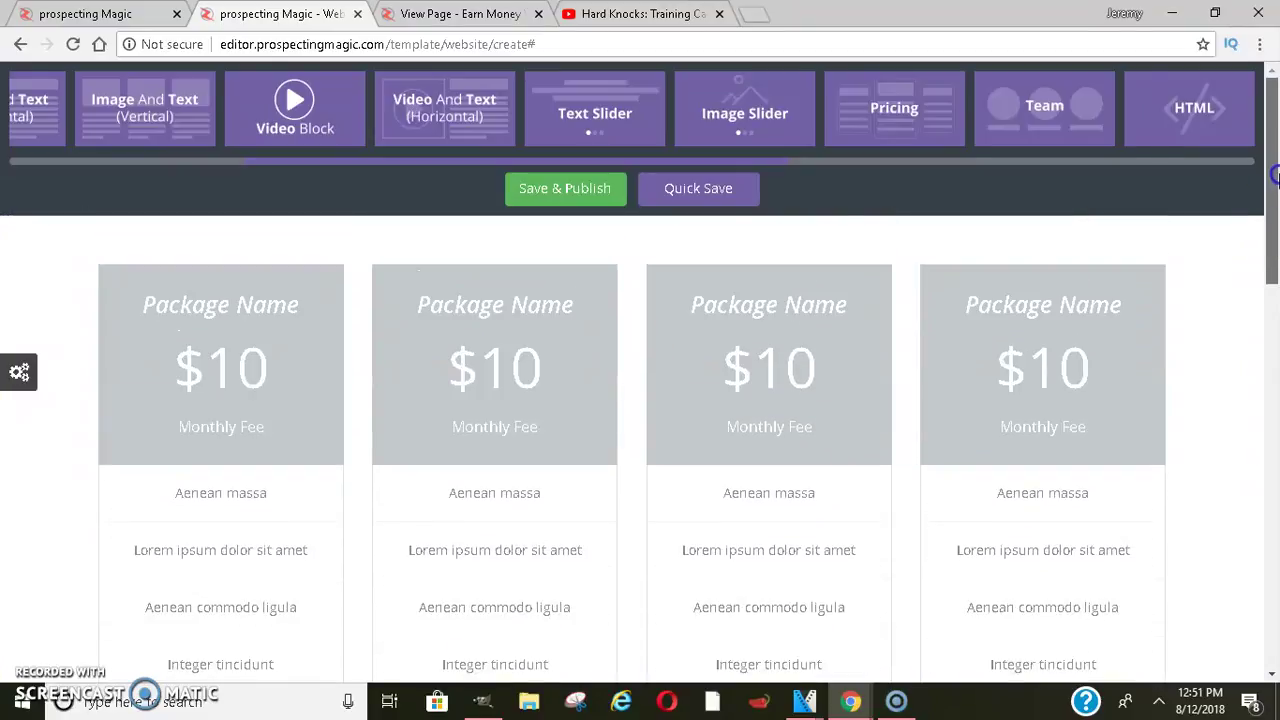
Step: Set the first package's price to $100 and select its package name text in the Pricing block
double_click(268, 373)
click(268, 372)
text(0)
click(281, 328)
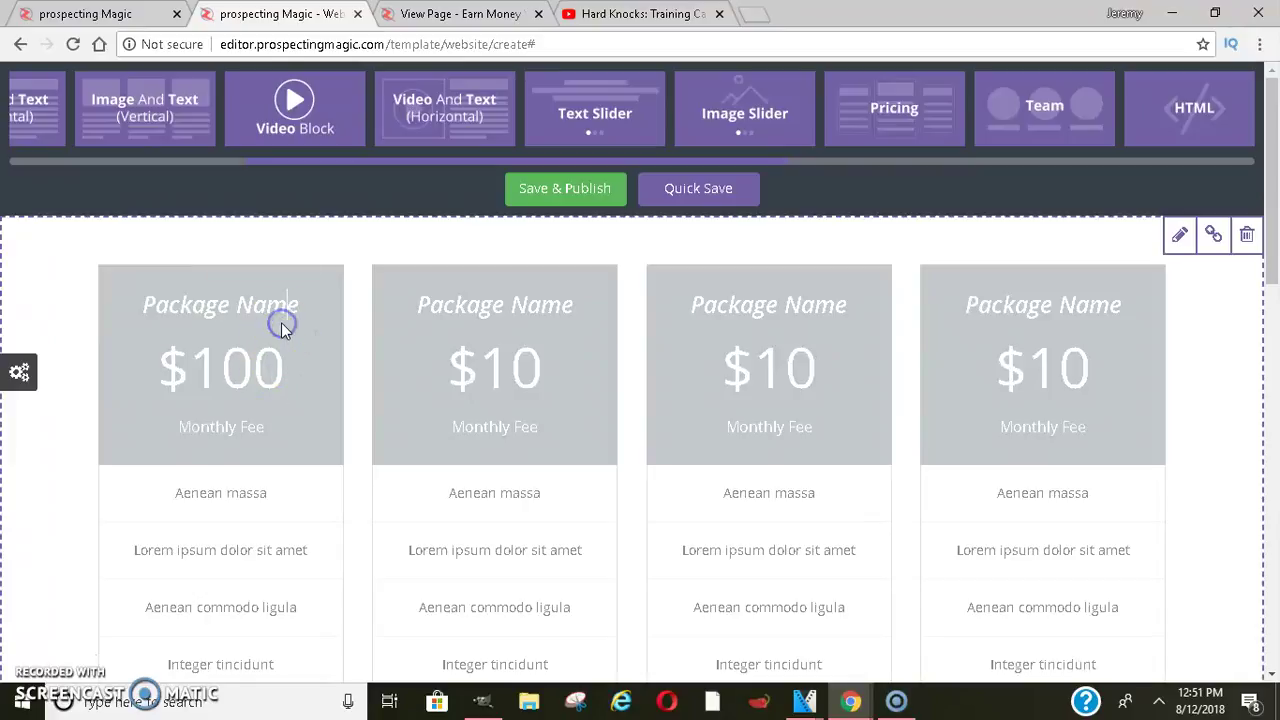
drag(299, 322, 143, 306)
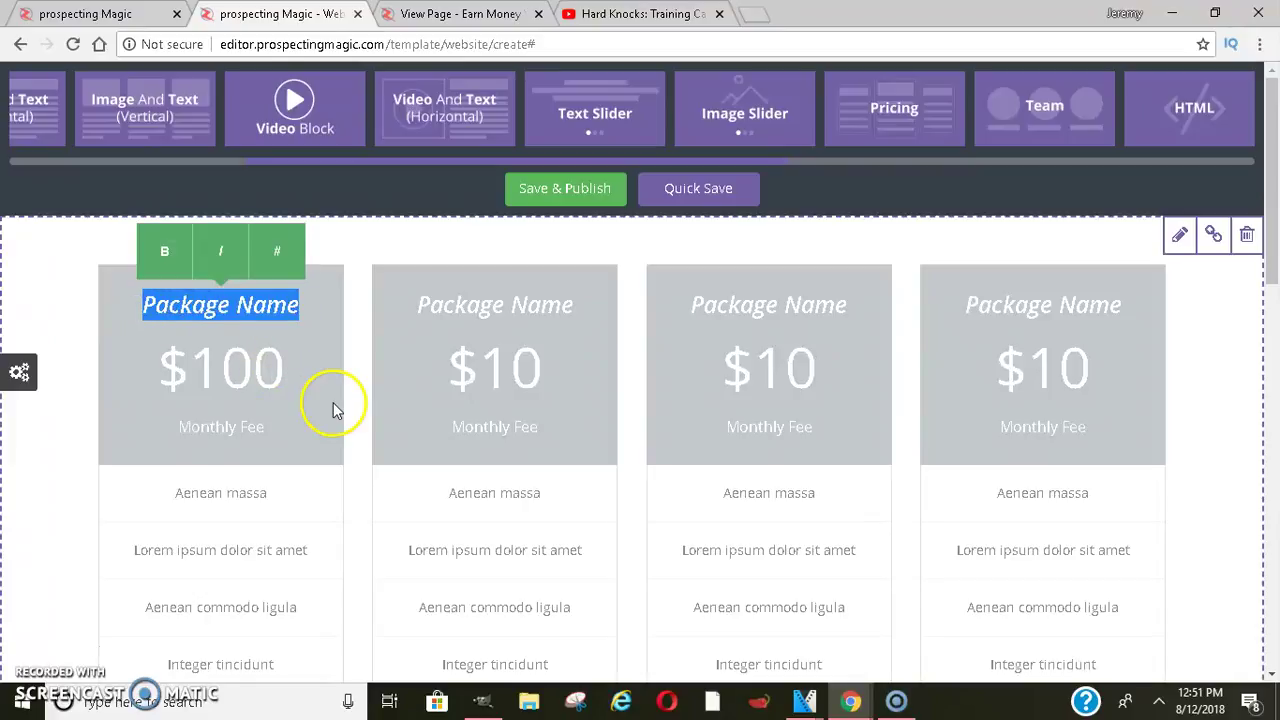
mouse_move(1268, 266)
mouse_down()
mouse_move(1276, 425)
mouse_move(1270, 268)
mouse_up()
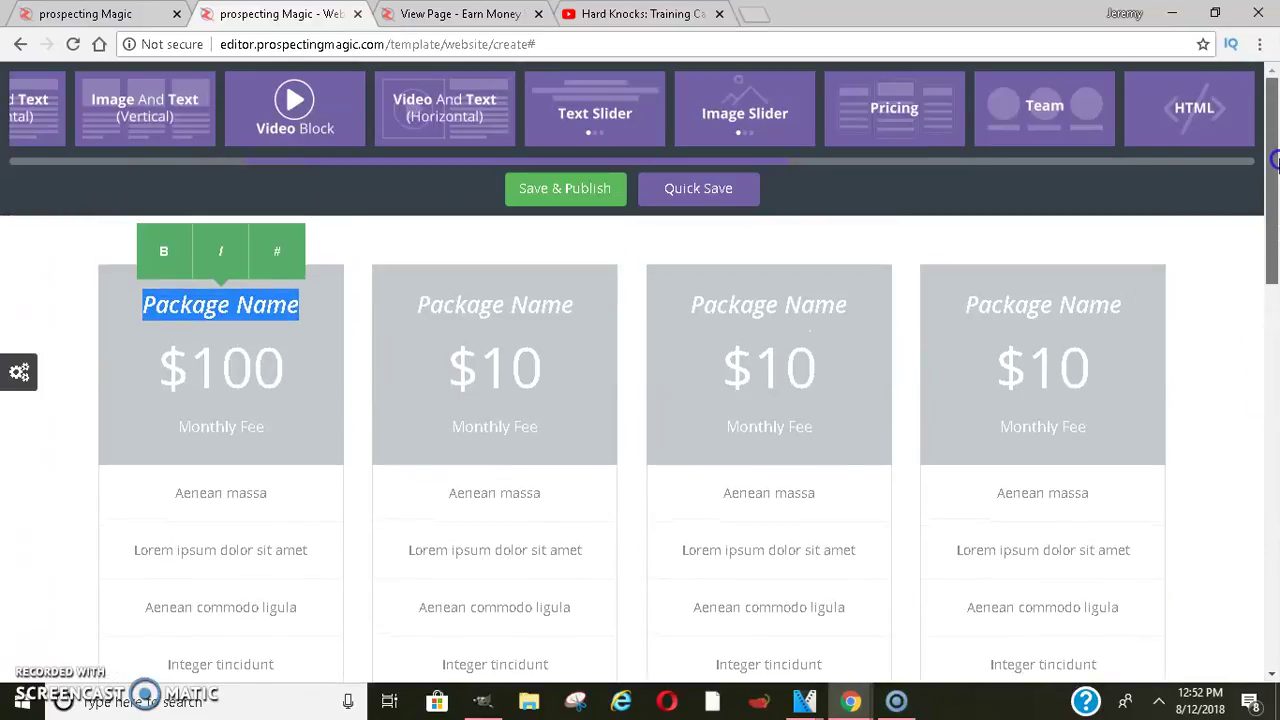
Step: Delete the Pricing section above the video and check the remaining page
click(1246, 235)
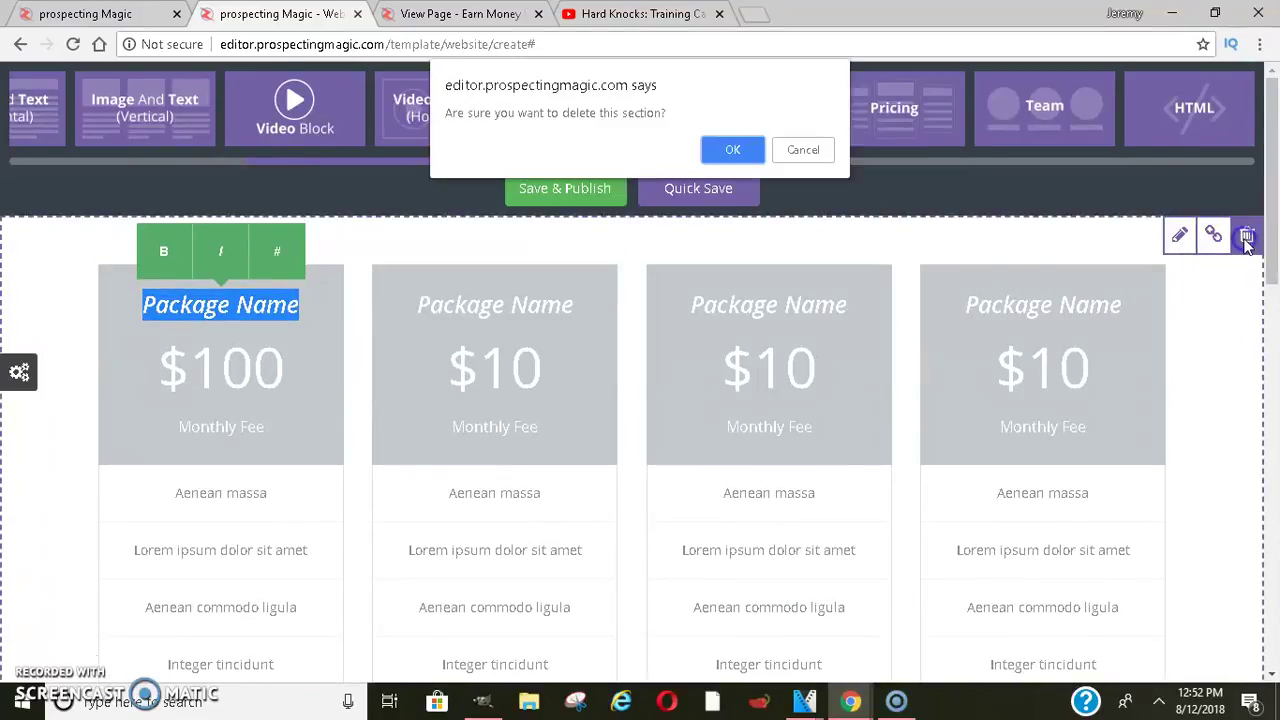
click(733, 150)
drag(1272, 250, 1276, 482)
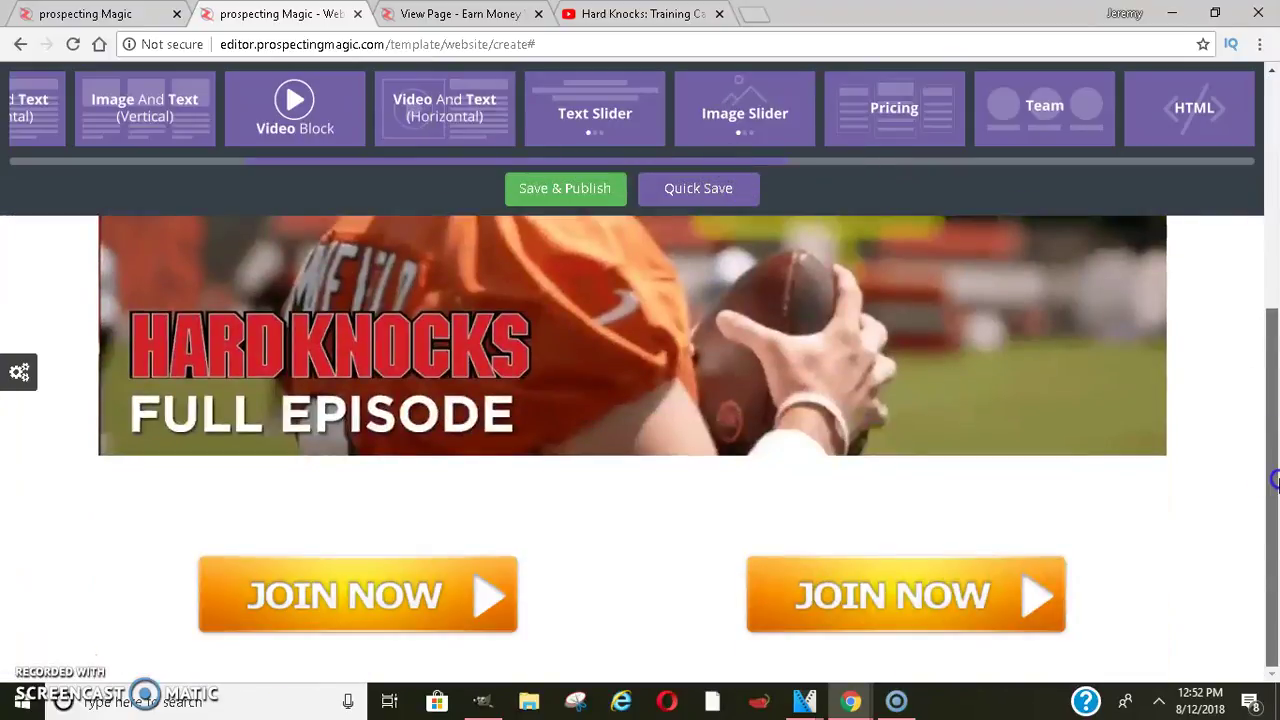
drag(1276, 622, 1276, 135)
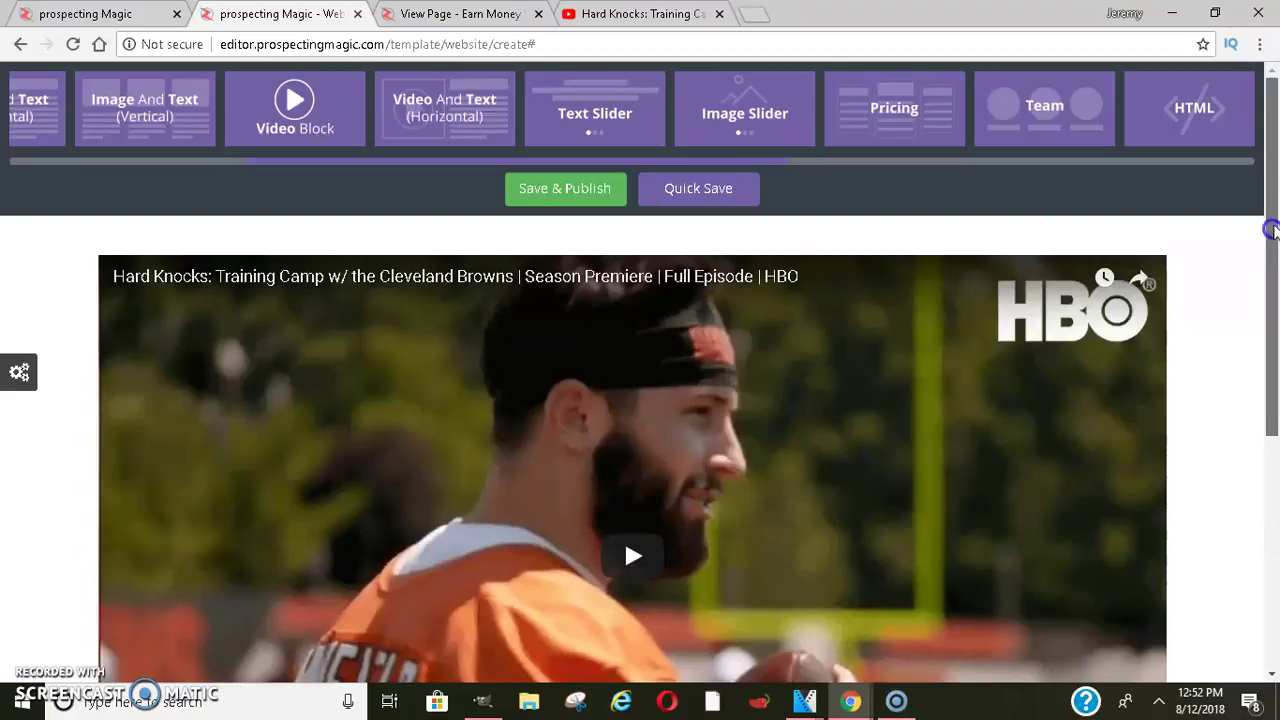
Step: Save and publish the page with the title "fjlfjsaj" and the description "fkafjbgkajb"
click(563, 189)
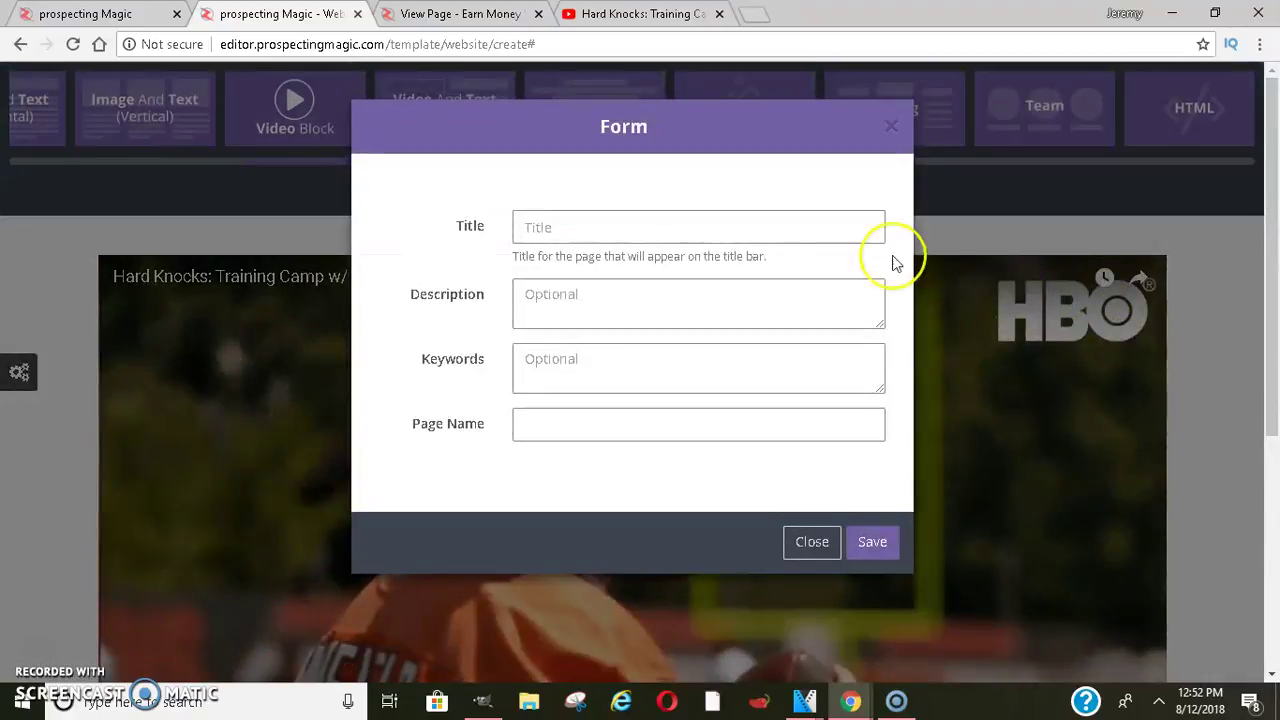
click(687, 221)
text(fjlfjsaj)
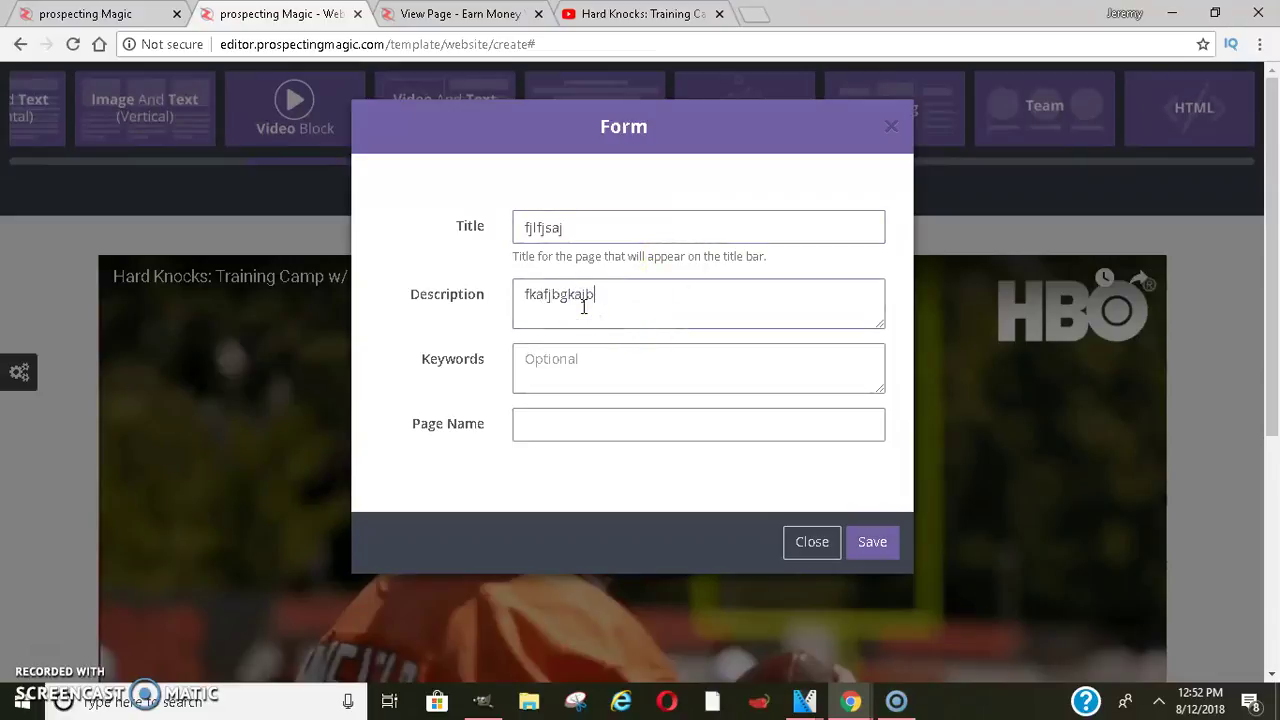
click(603, 363)
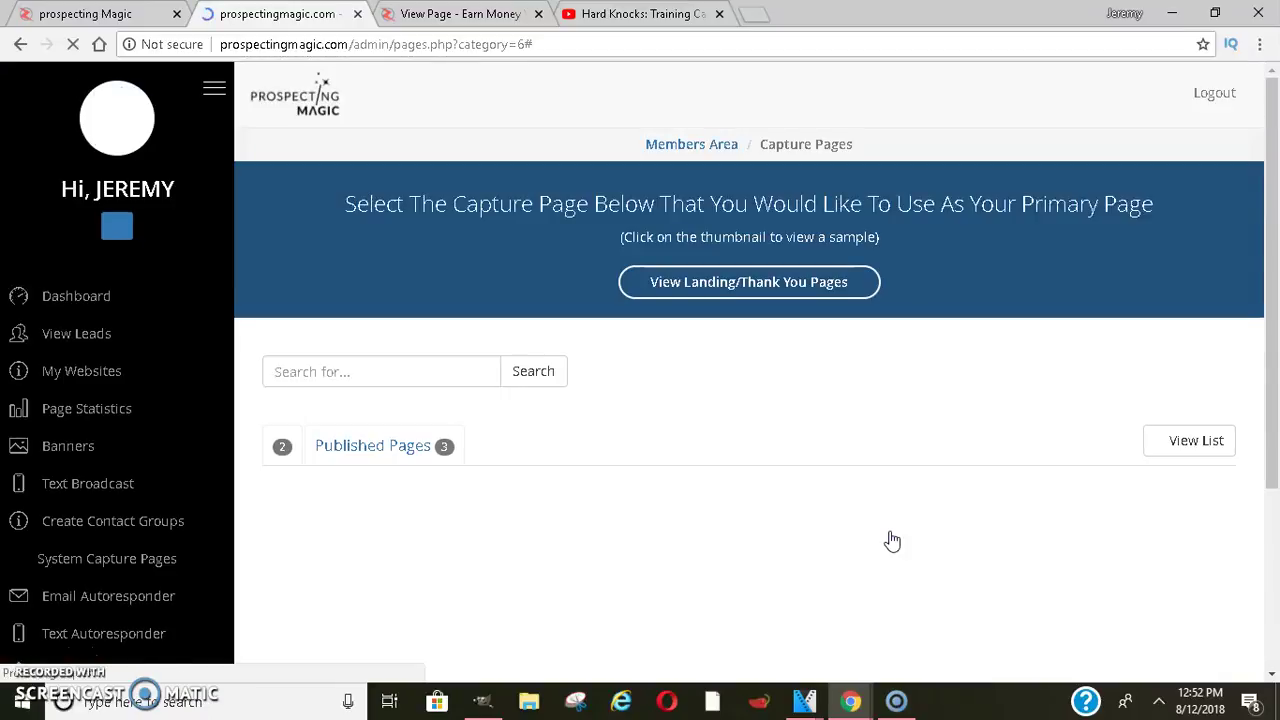
Step: Go through the dashboard to System Capture Pages and look over the saved and published page thumbnails
click(573, 197)
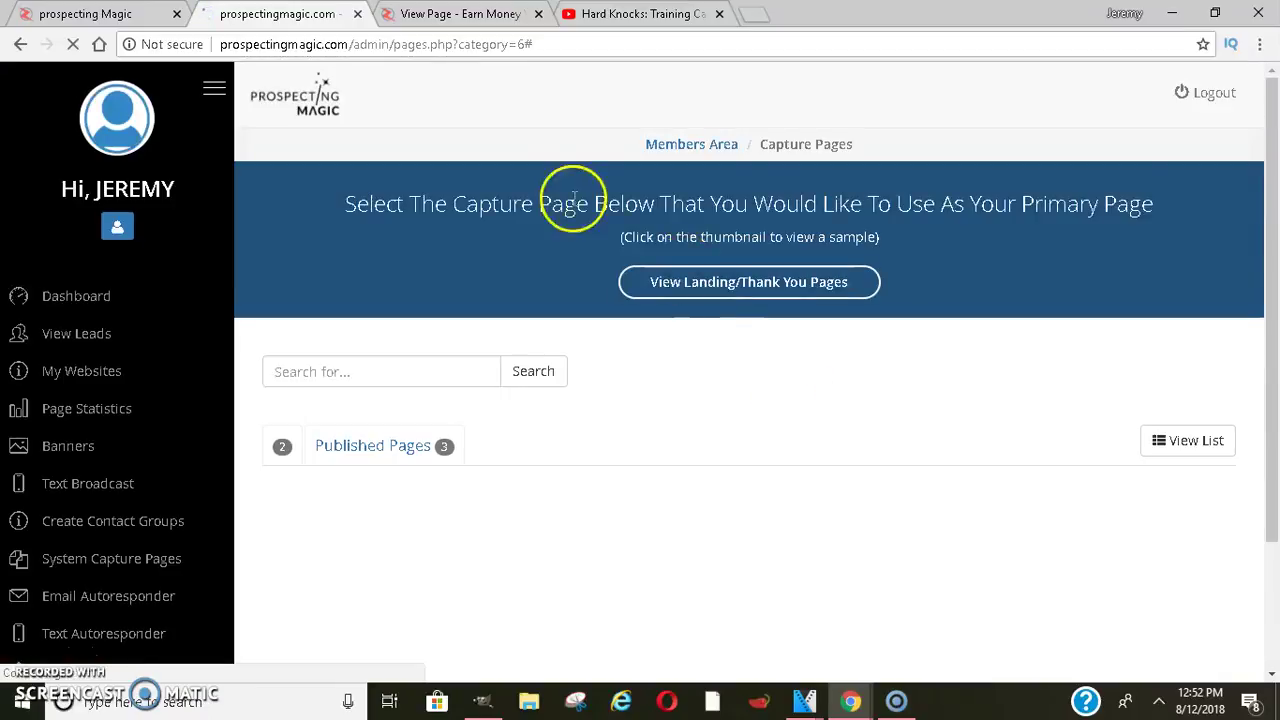
scroll(1266, 209, down, 5)
scroll(1266, 209, up, 5)
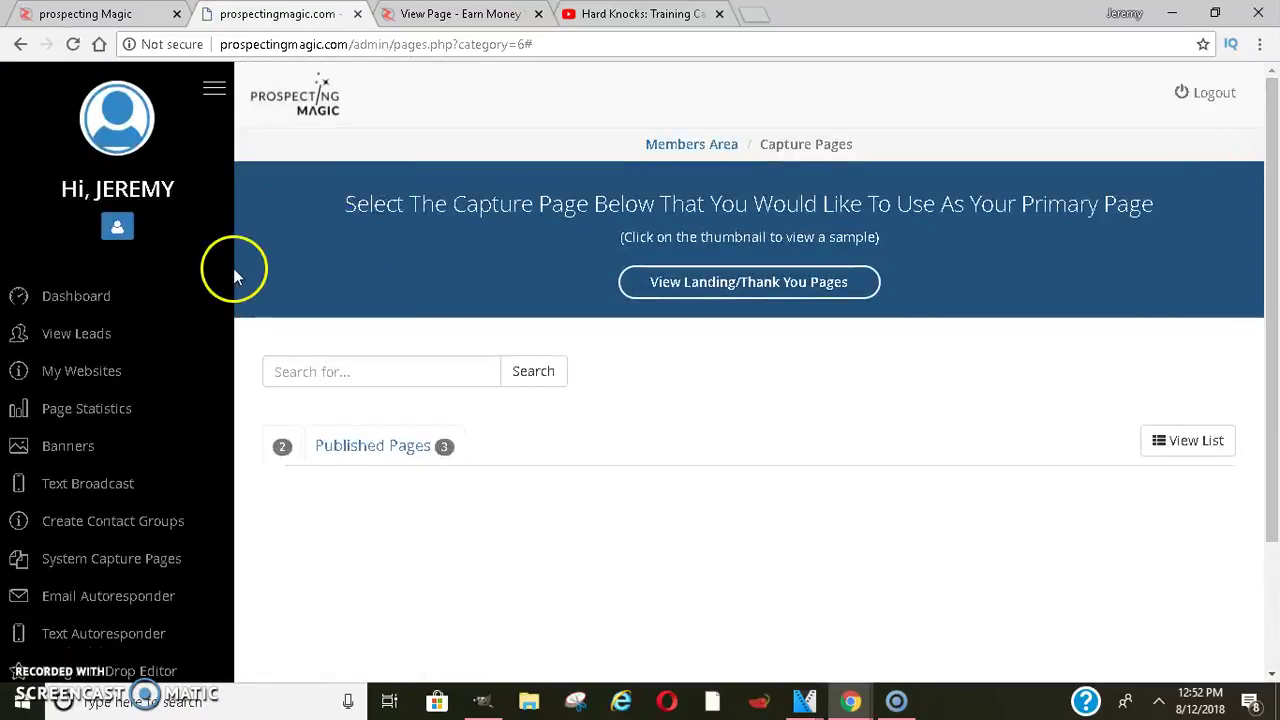
click(80, 304)
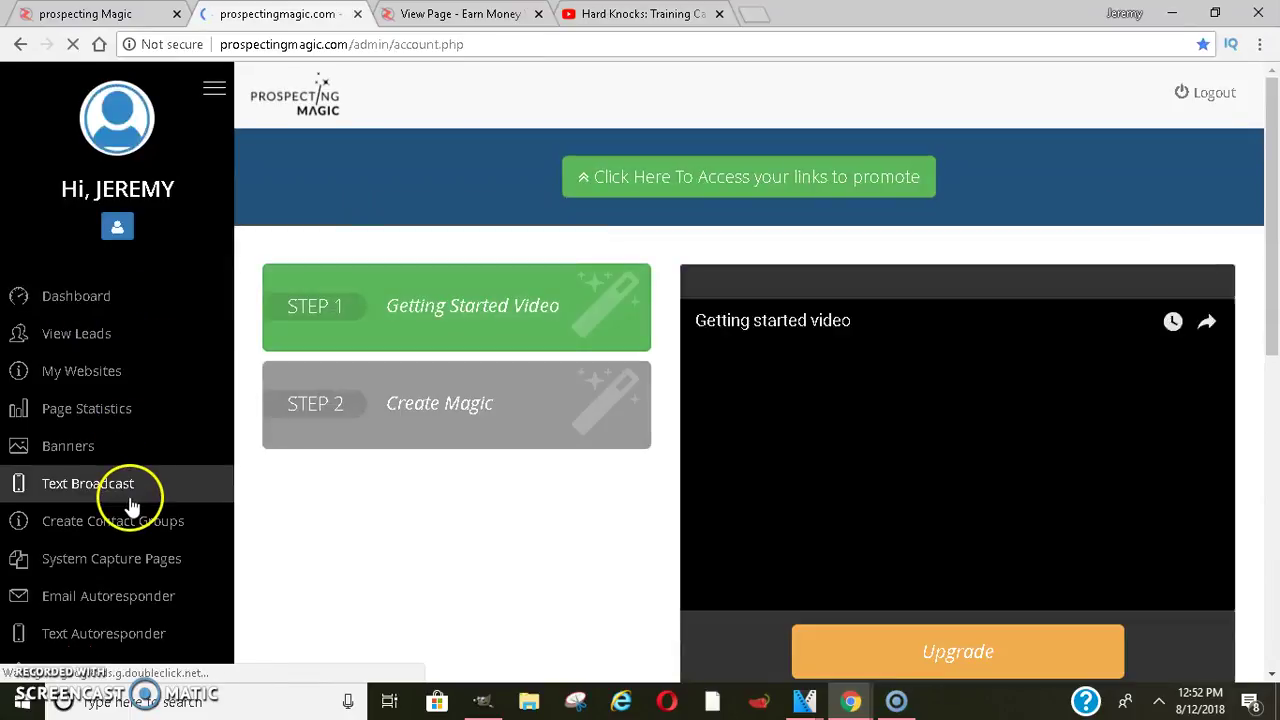
click(145, 557)
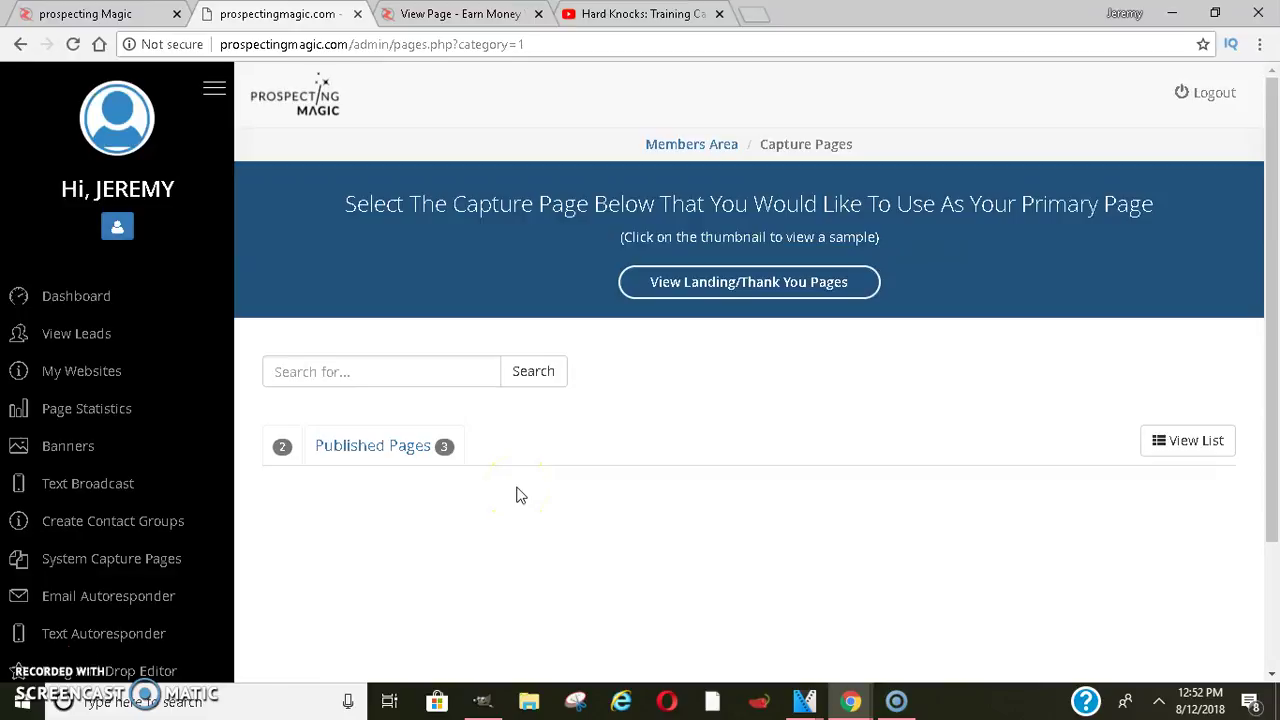
click(288, 447)
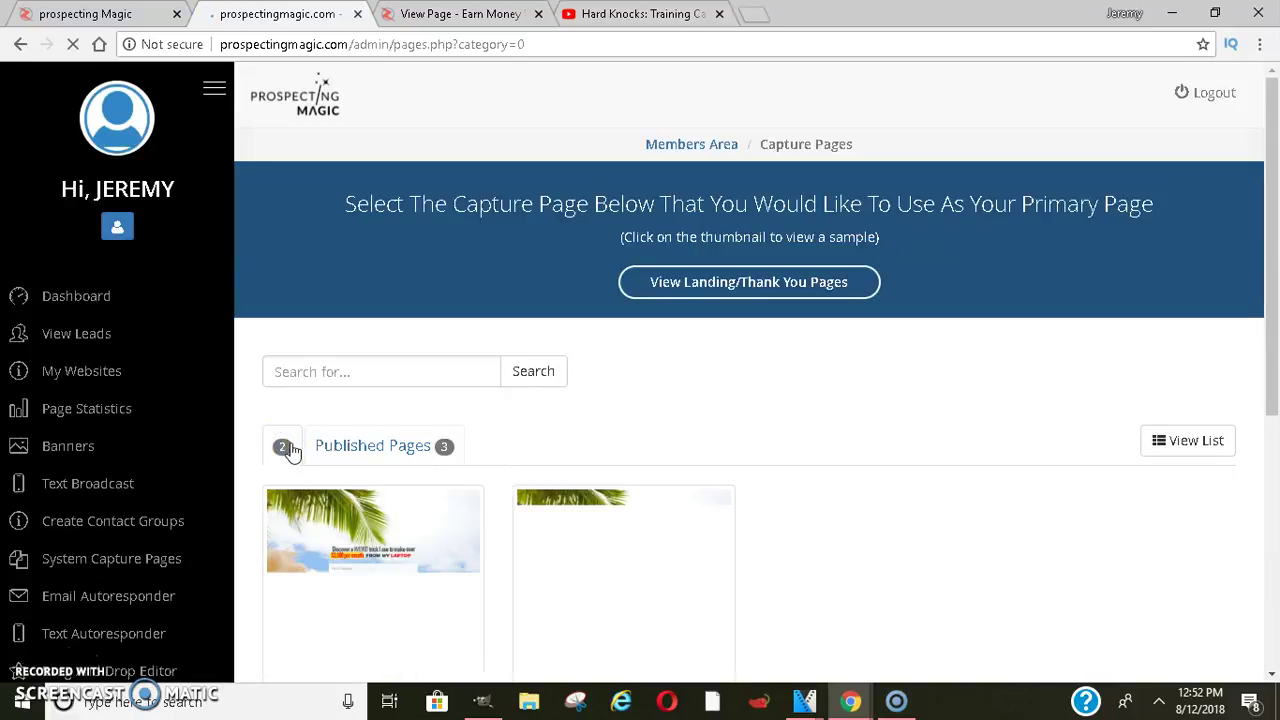
click(553, 605)
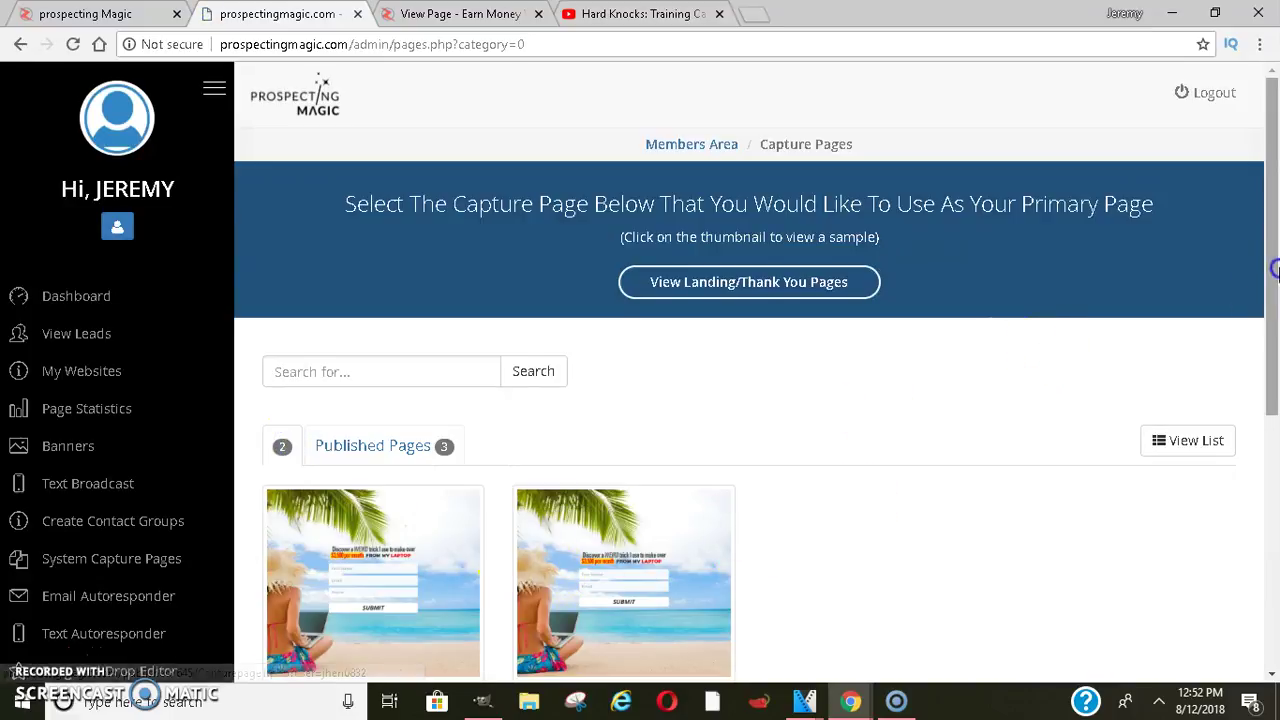
scroll(560, 520, down, 2)
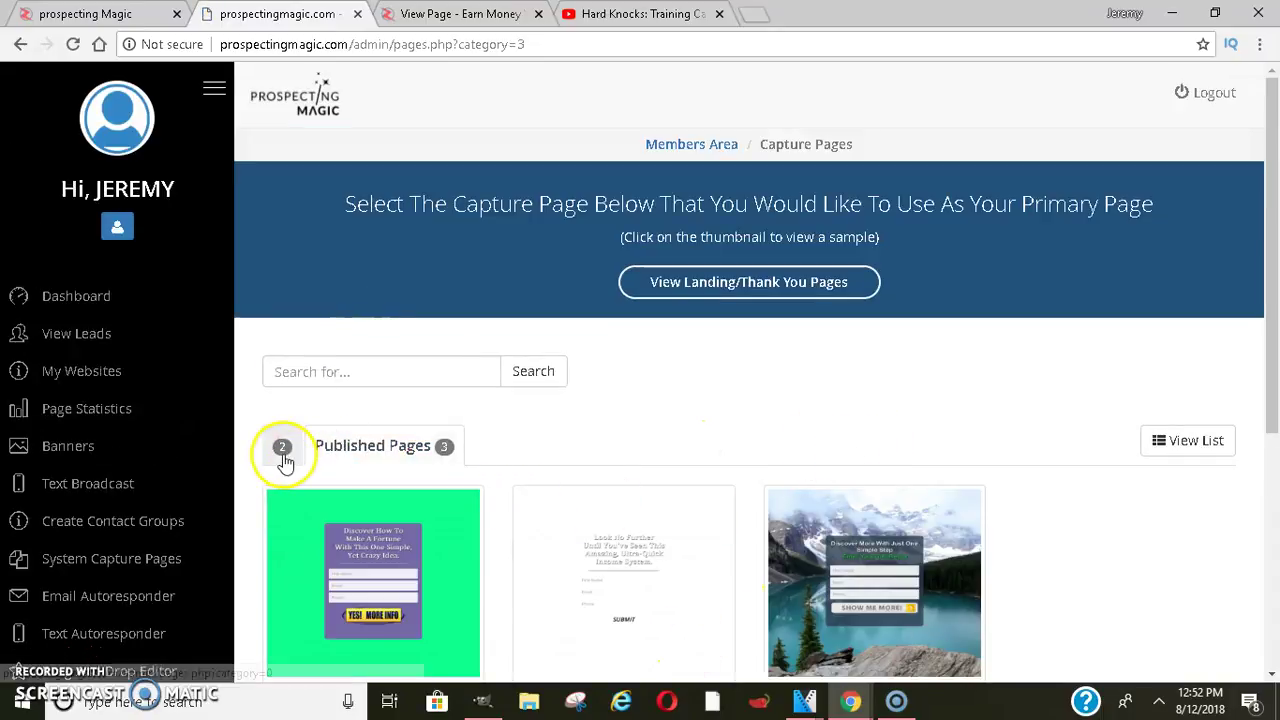
Step: Look over the two saved, unpublished capture pages and their edit, primary page and delete options
click(709, 337)
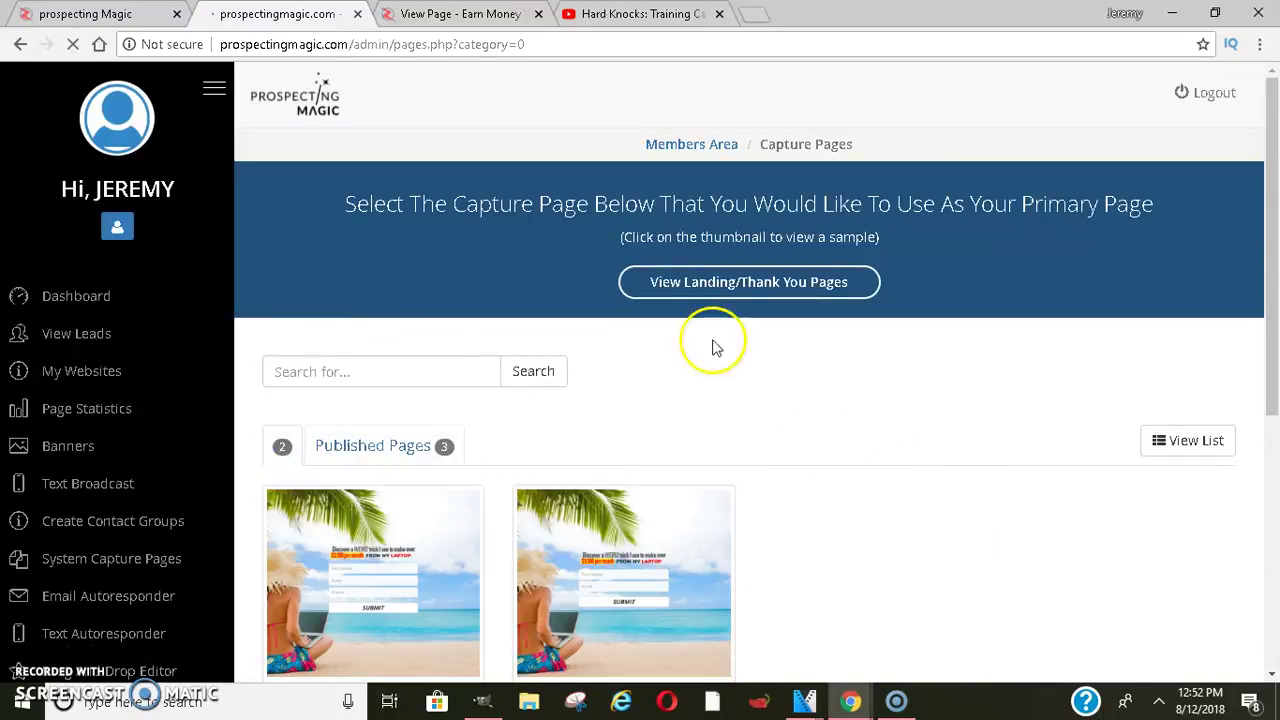
drag(1274, 140, 1275, 278)
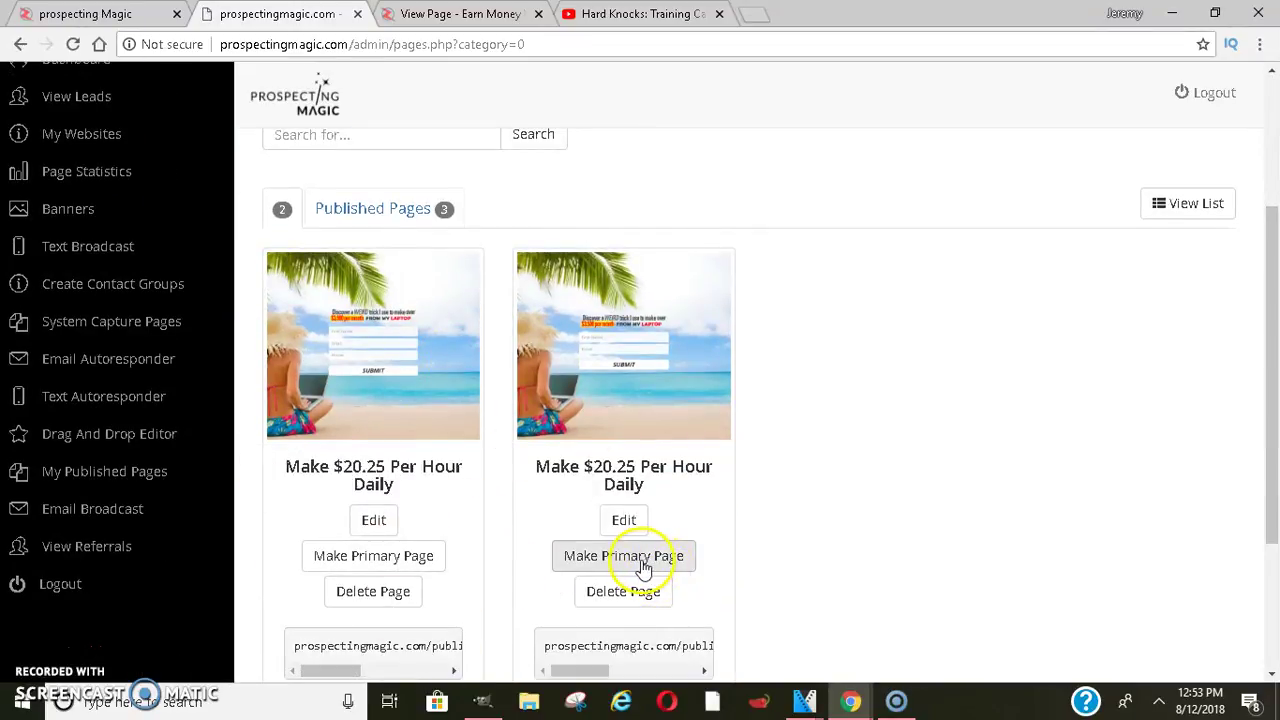
drag(1266, 266, 1274, 104)
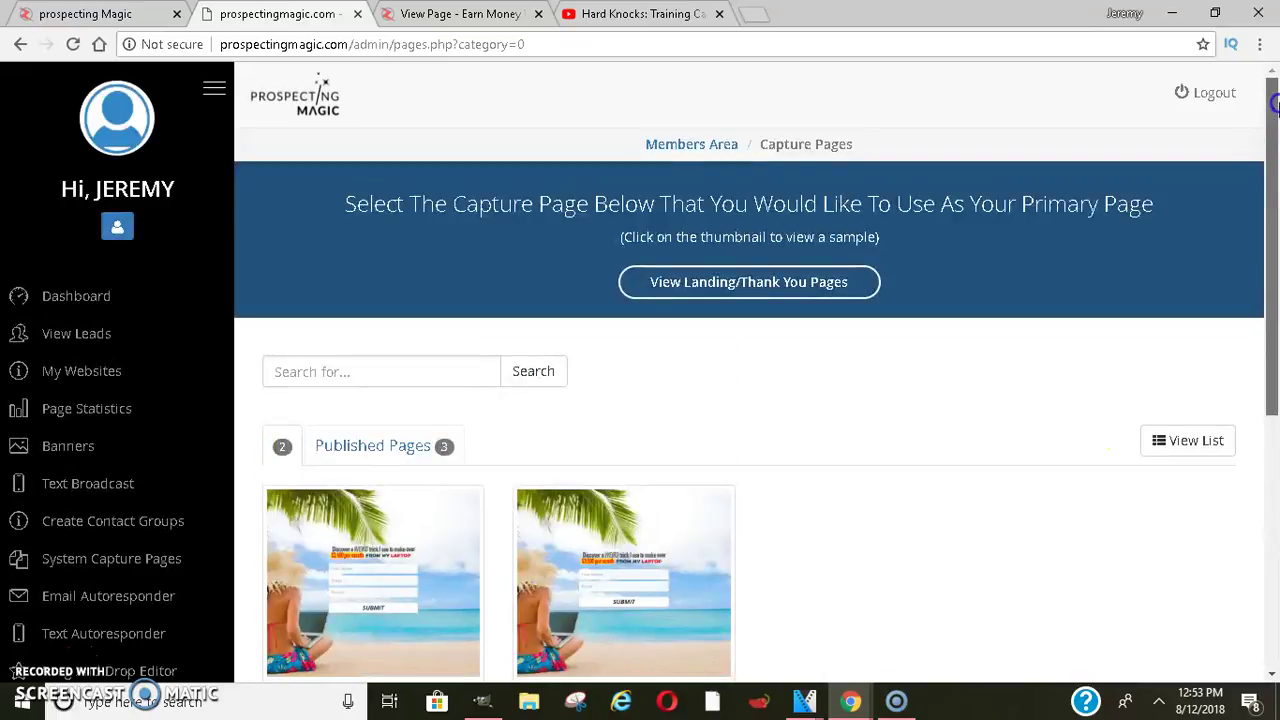
scroll(1220, 357, down, 5)
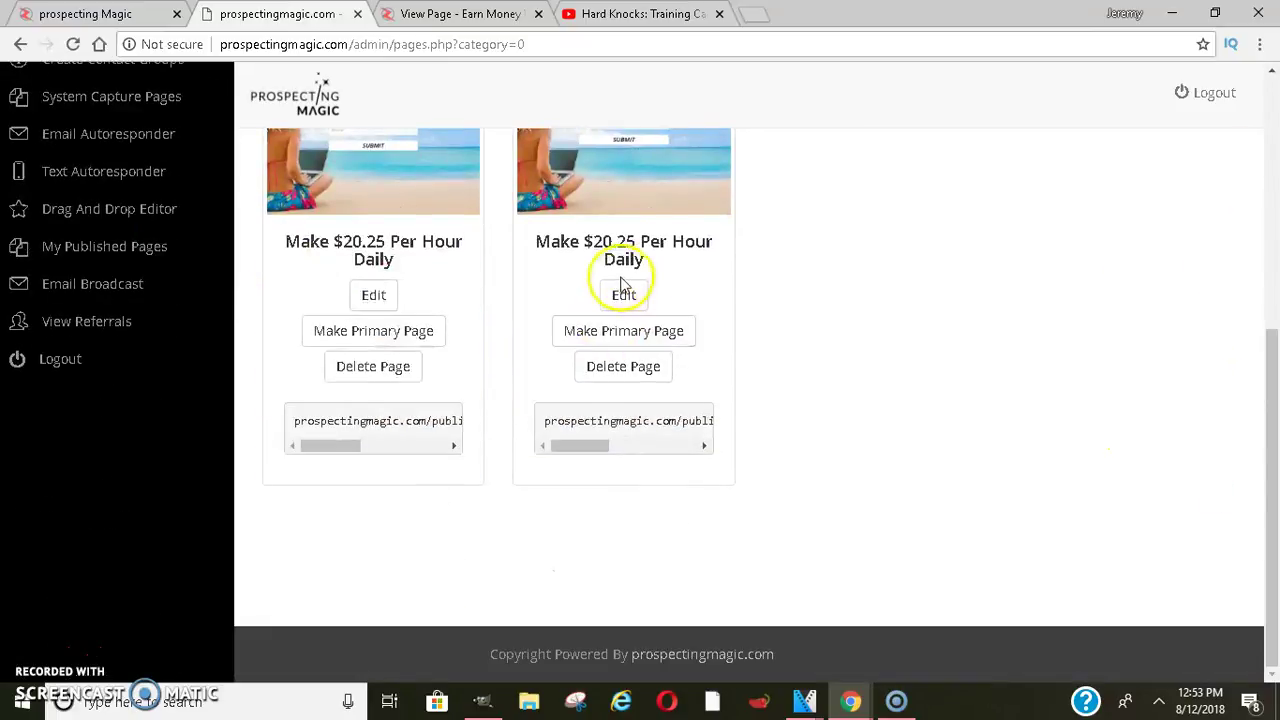
Step: Open the second "Make $20.25 Per Hour Daily" capture page for editing and inspect the full Redirect URL in its basic settings
click(627, 295)
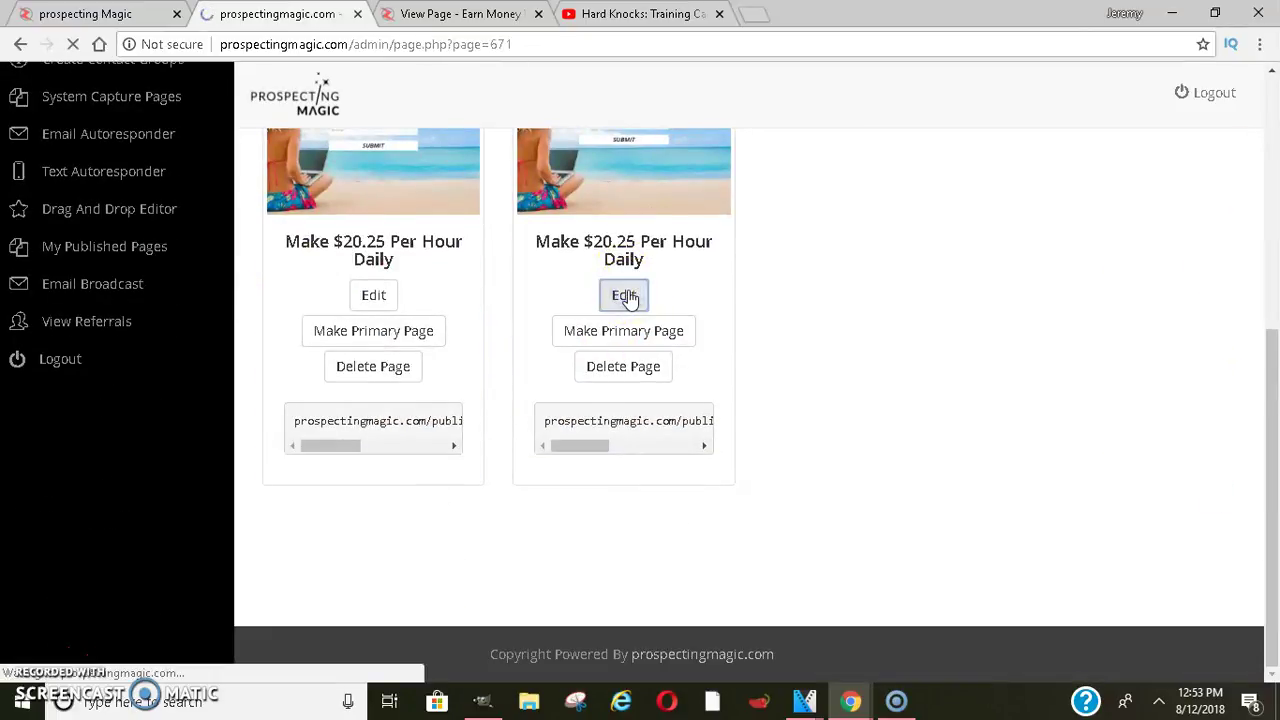
drag(1268, 143, 1274, 200)
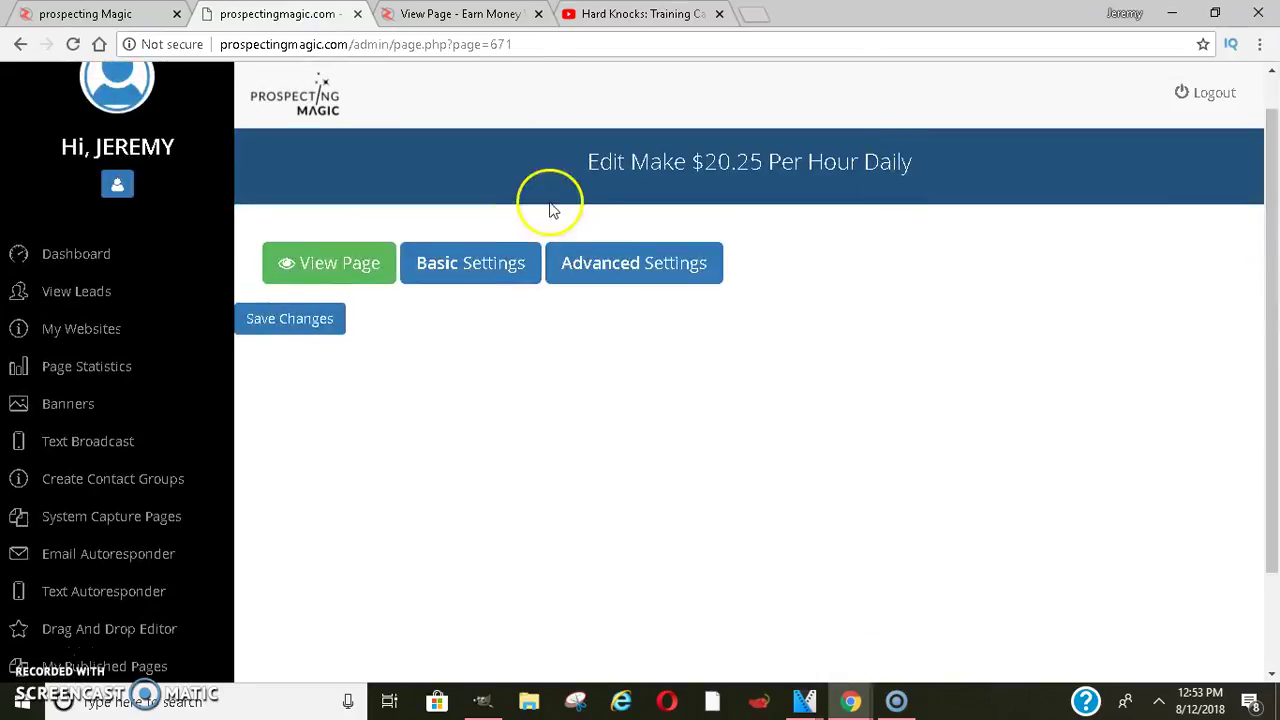
click(483, 272)
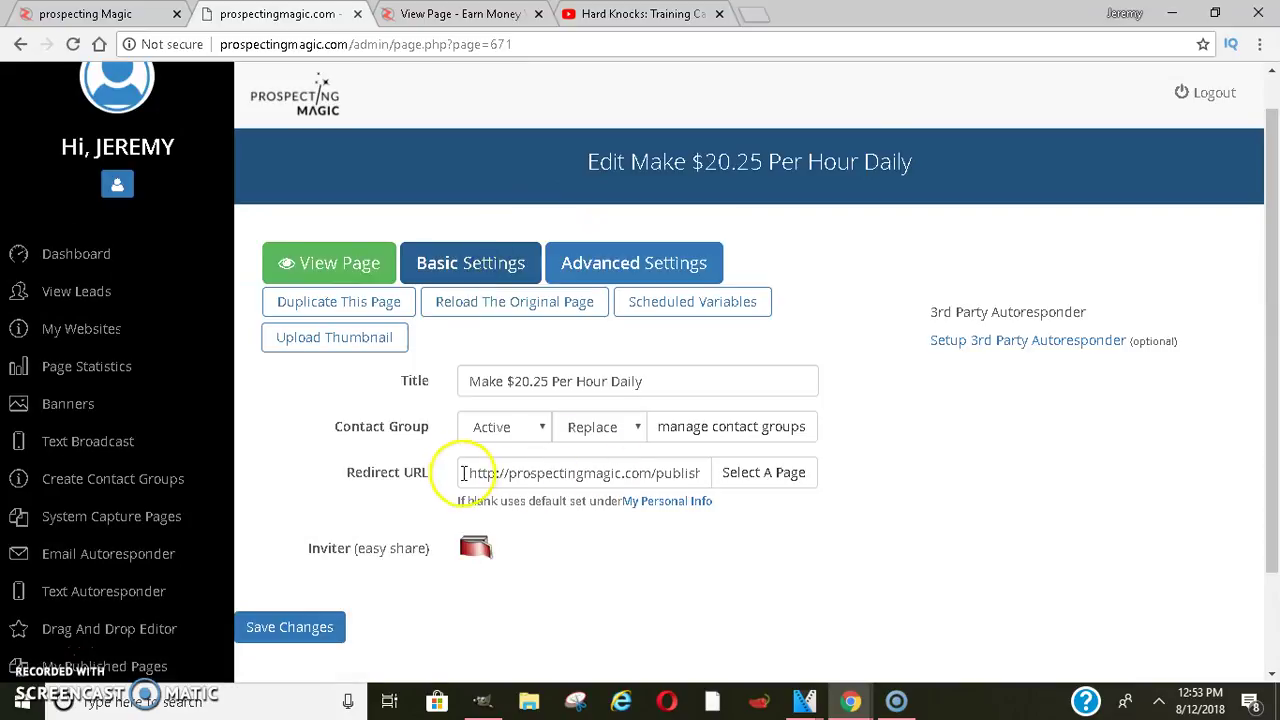
drag(516, 471, 766, 495)
click(768, 493)
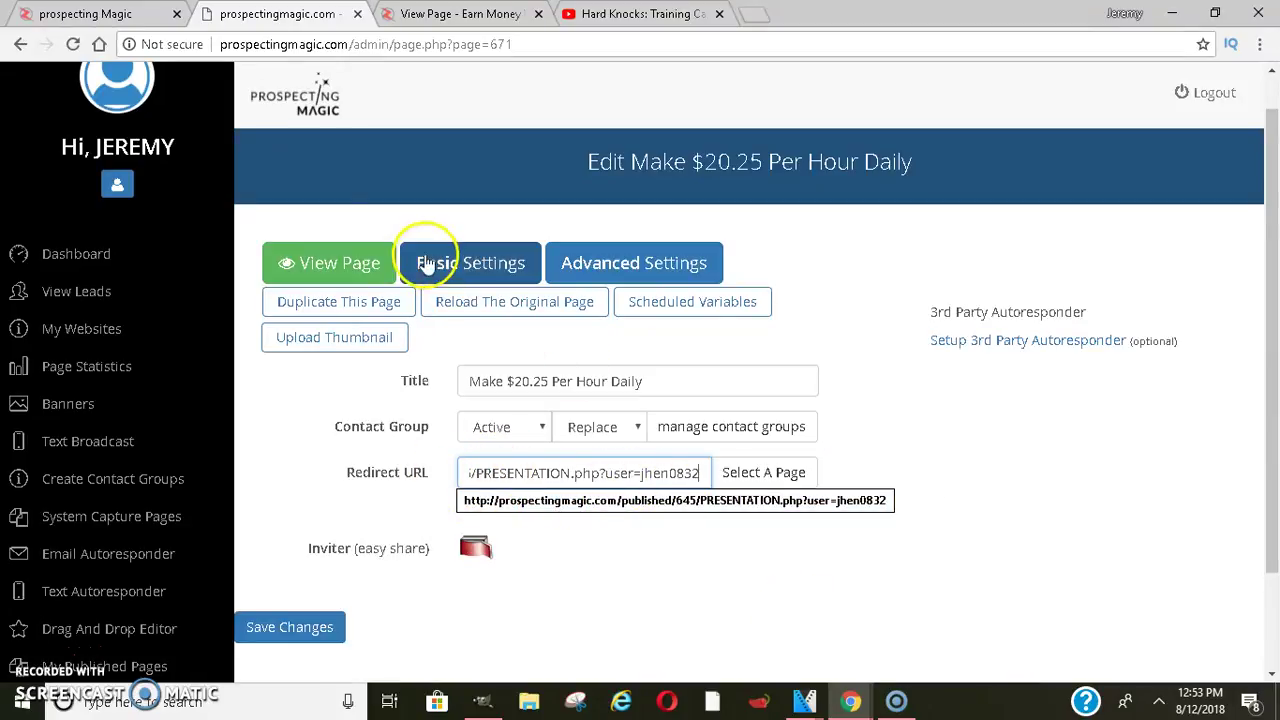
Step: Return to the members area home, show the links to promote and open the Prospecting Magic promotion link
click(309, 110)
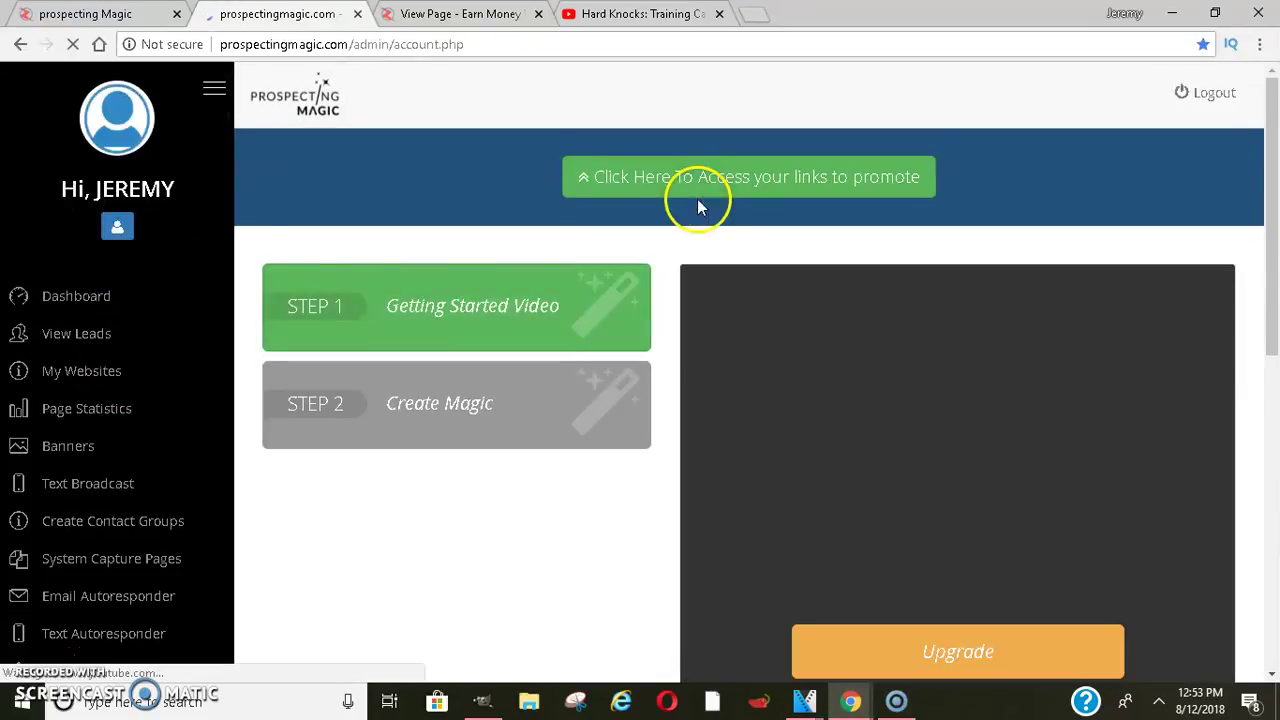
click(702, 198)
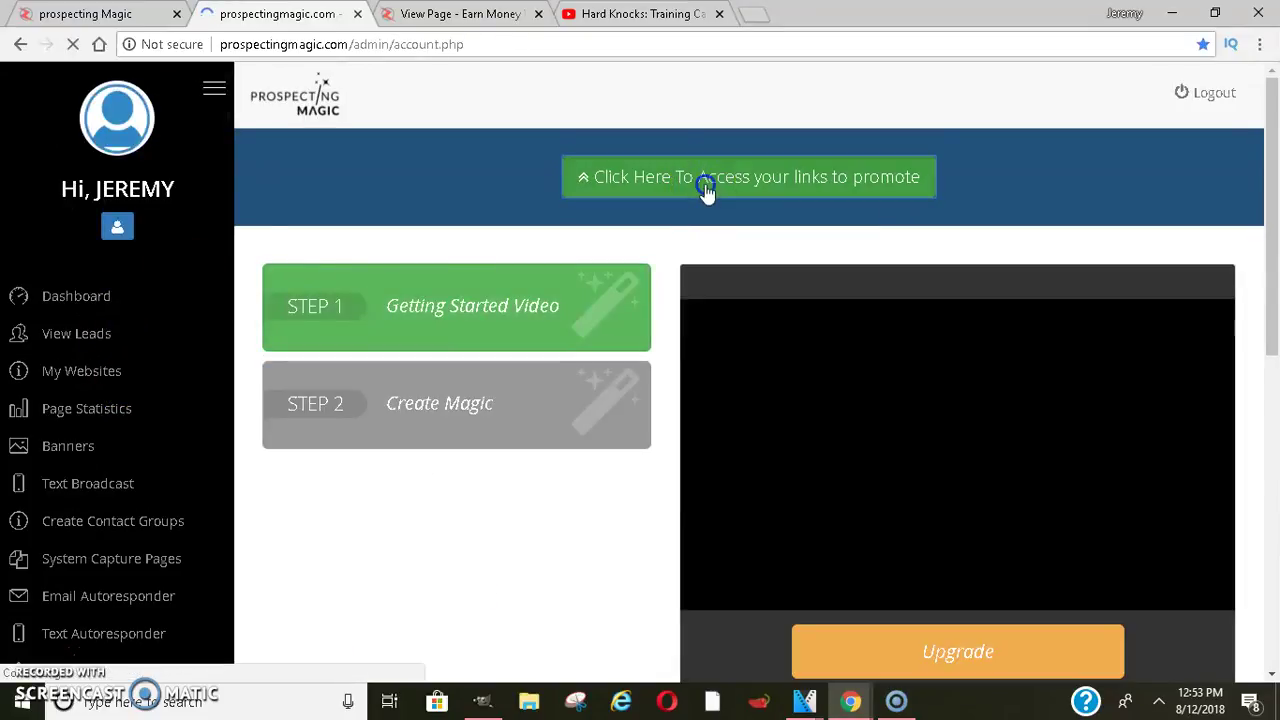
click(988, 343)
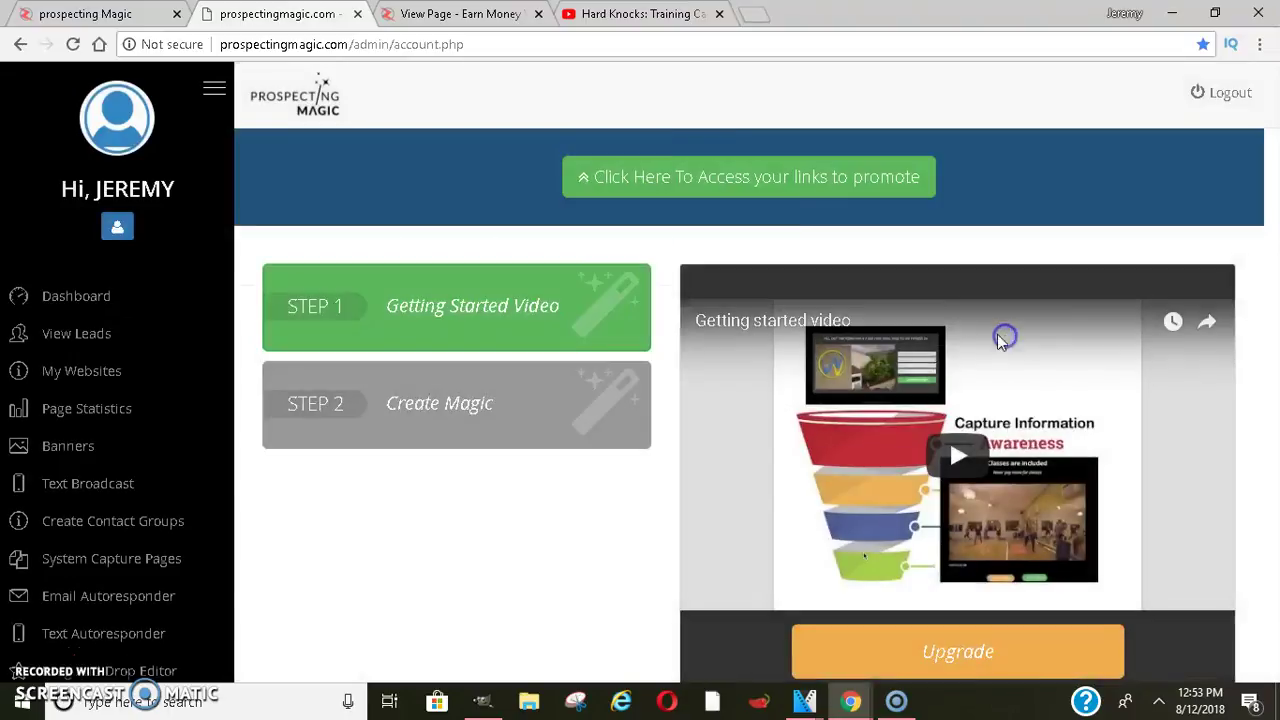
click(720, 195)
click(563, 241)
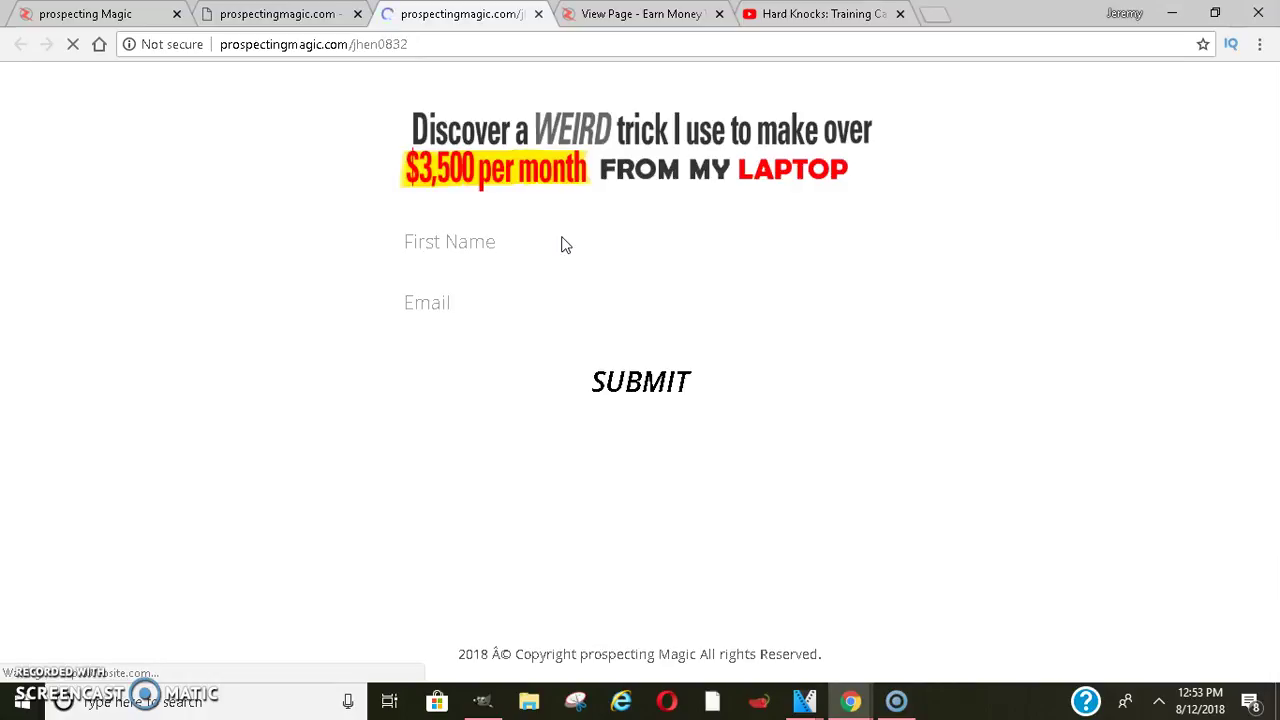
Step: Fill in the capture page form with a first name and an e-mail address from the saved suggestions and submit it
click(542, 232)
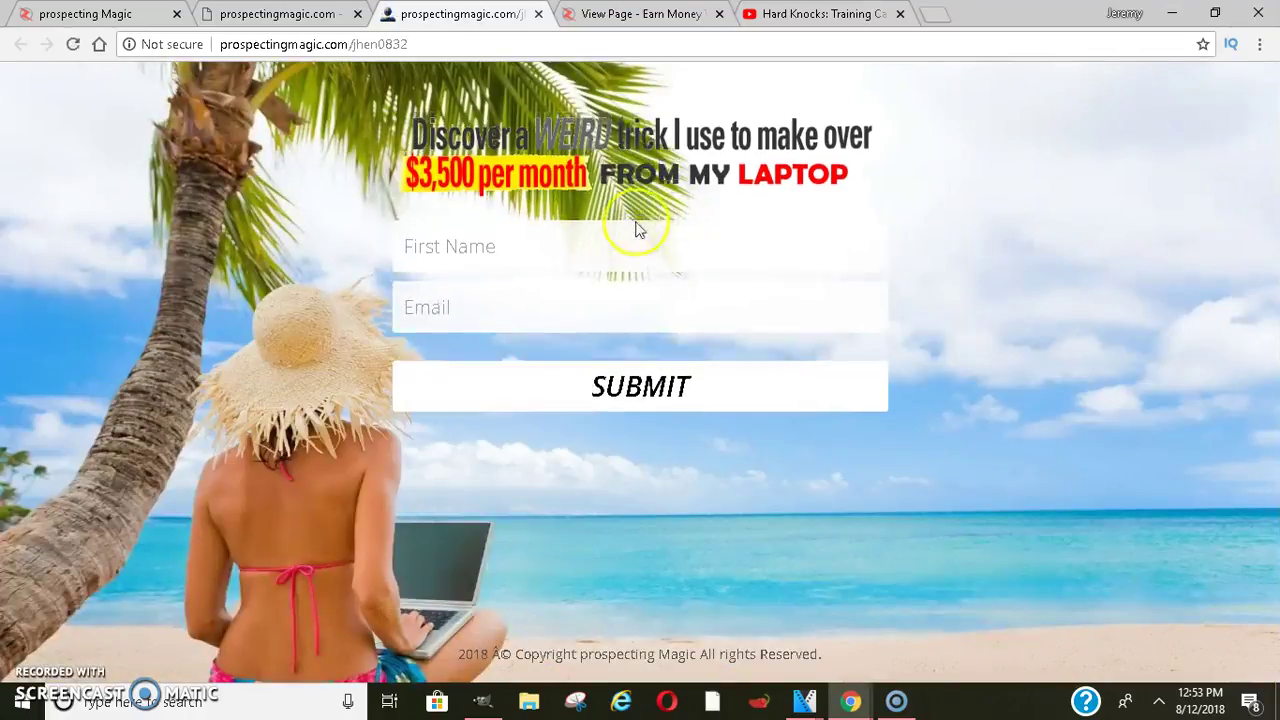
click(550, 333)
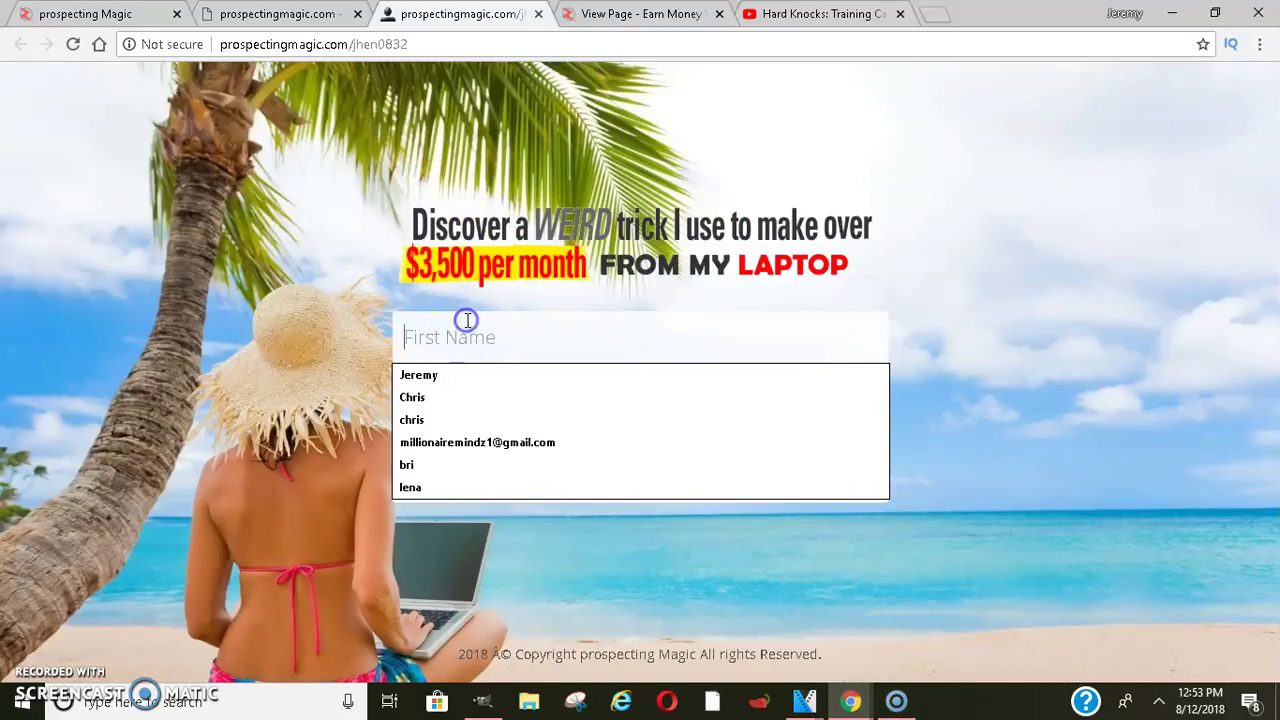
click(975, 302)
click(585, 350)
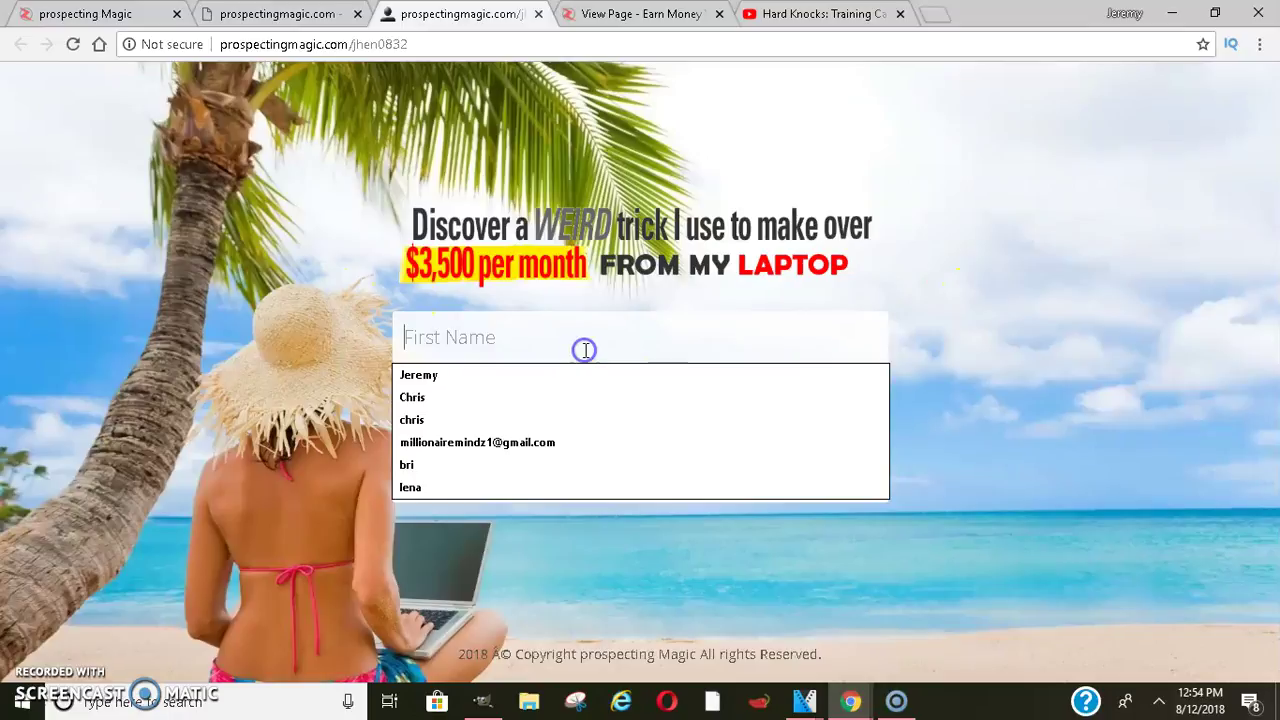
click(503, 372)
click(489, 391)
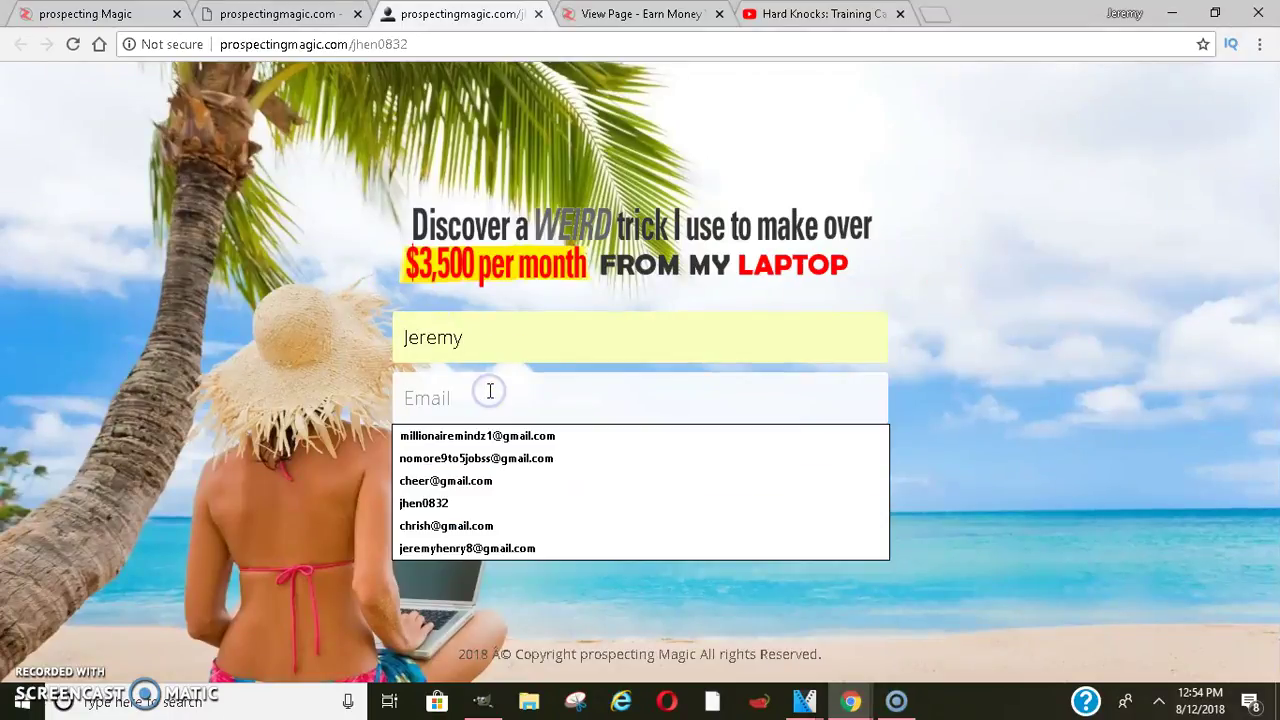
click(457, 480)
click(546, 470)
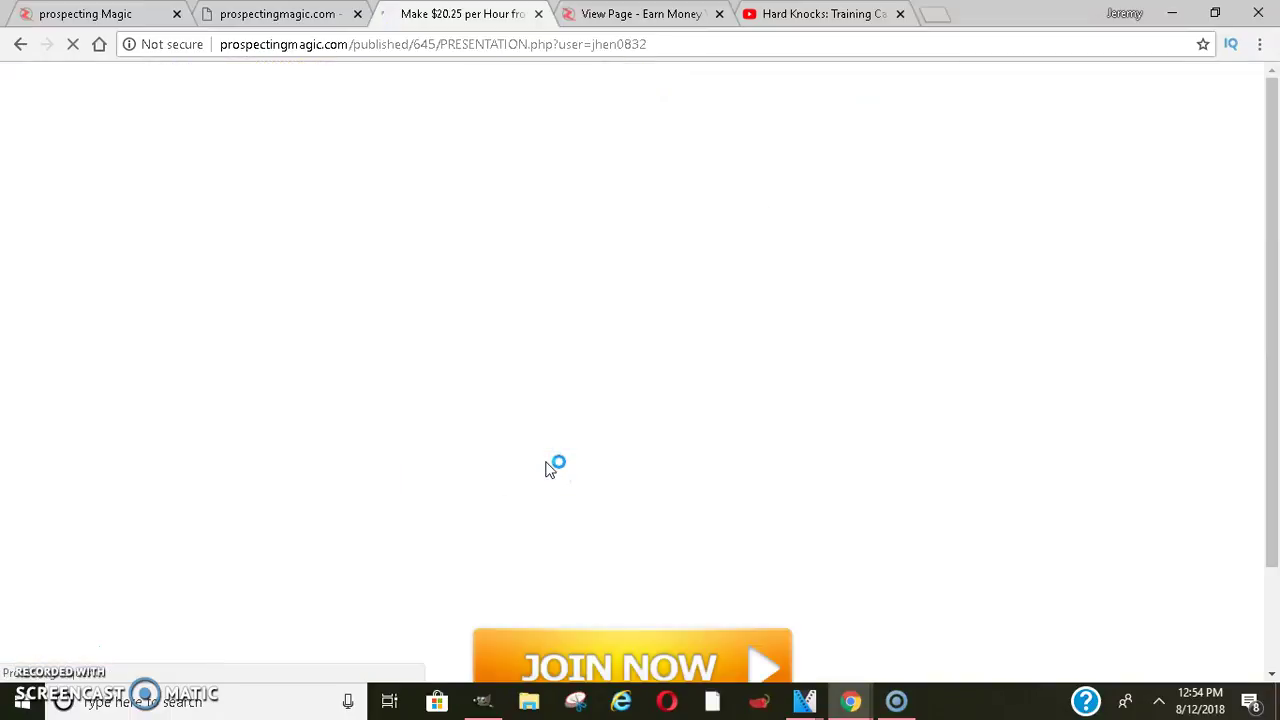
Step: Look over the presentation page with its video and Join Now button, return to the members area and close the promotion links dialog
click(893, 225)
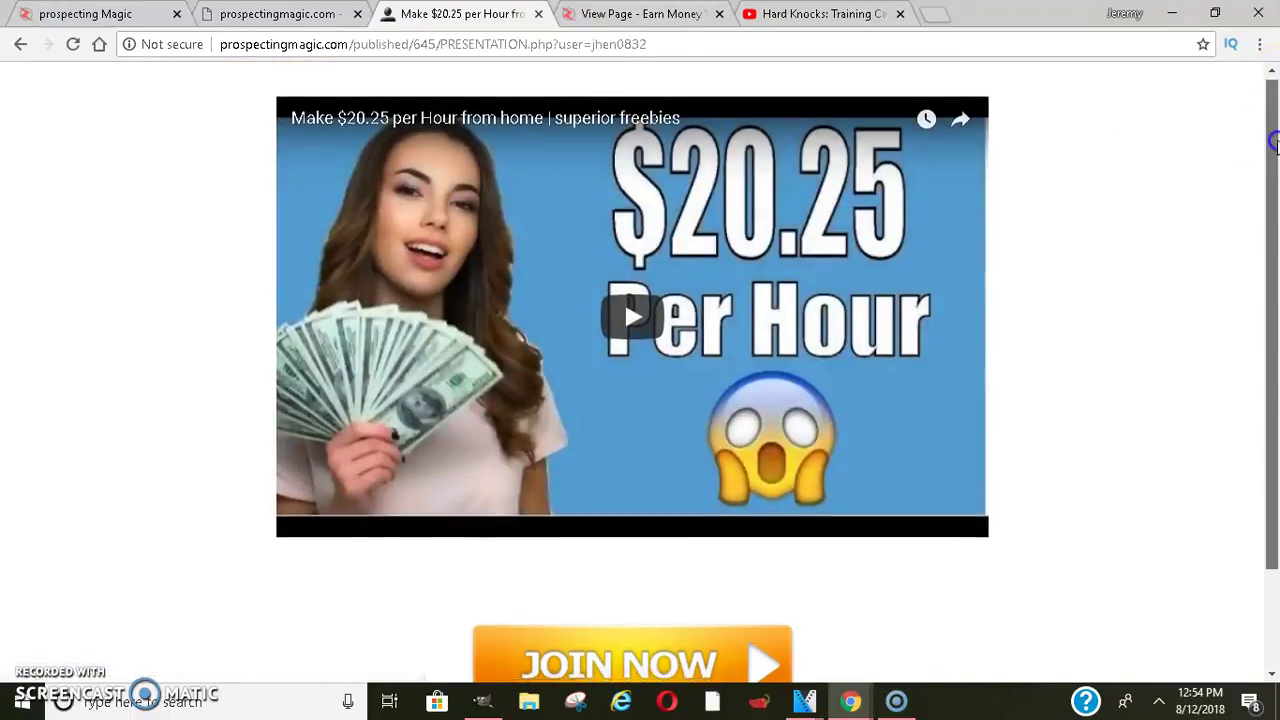
drag(1274, 145, 1274, 46)
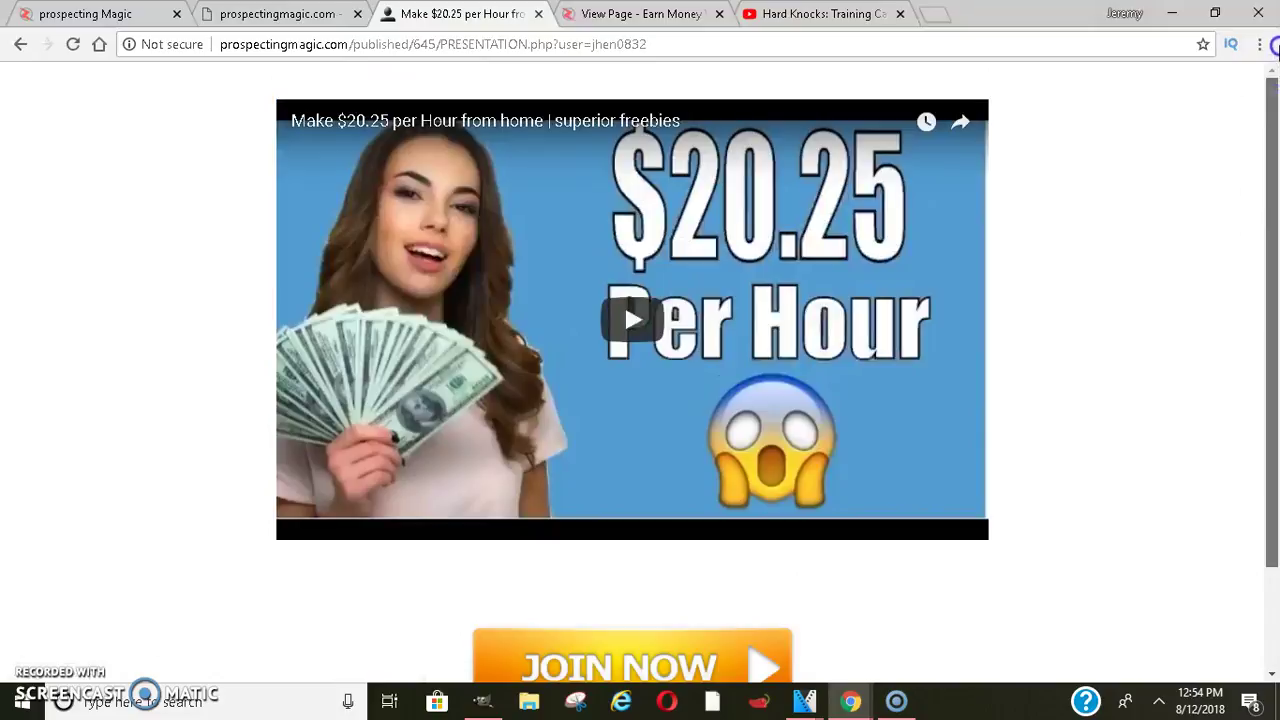
key(ctrl+Page_Up)
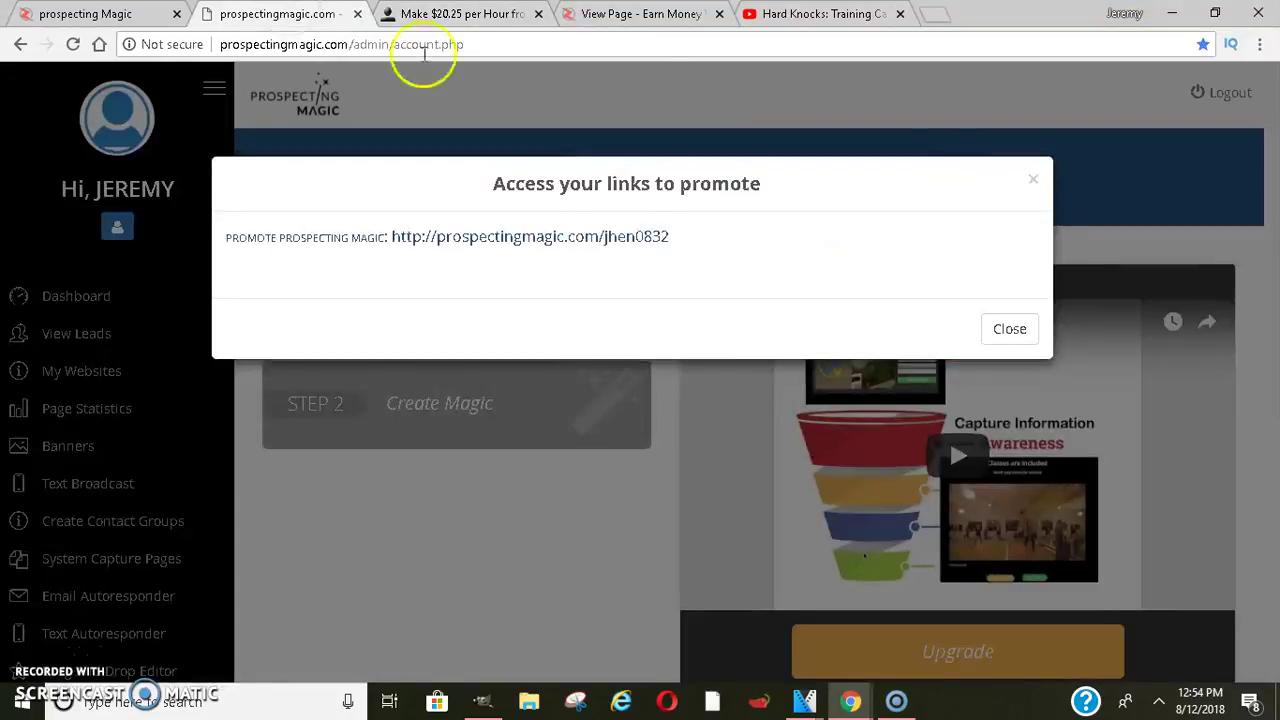
click(1012, 328)
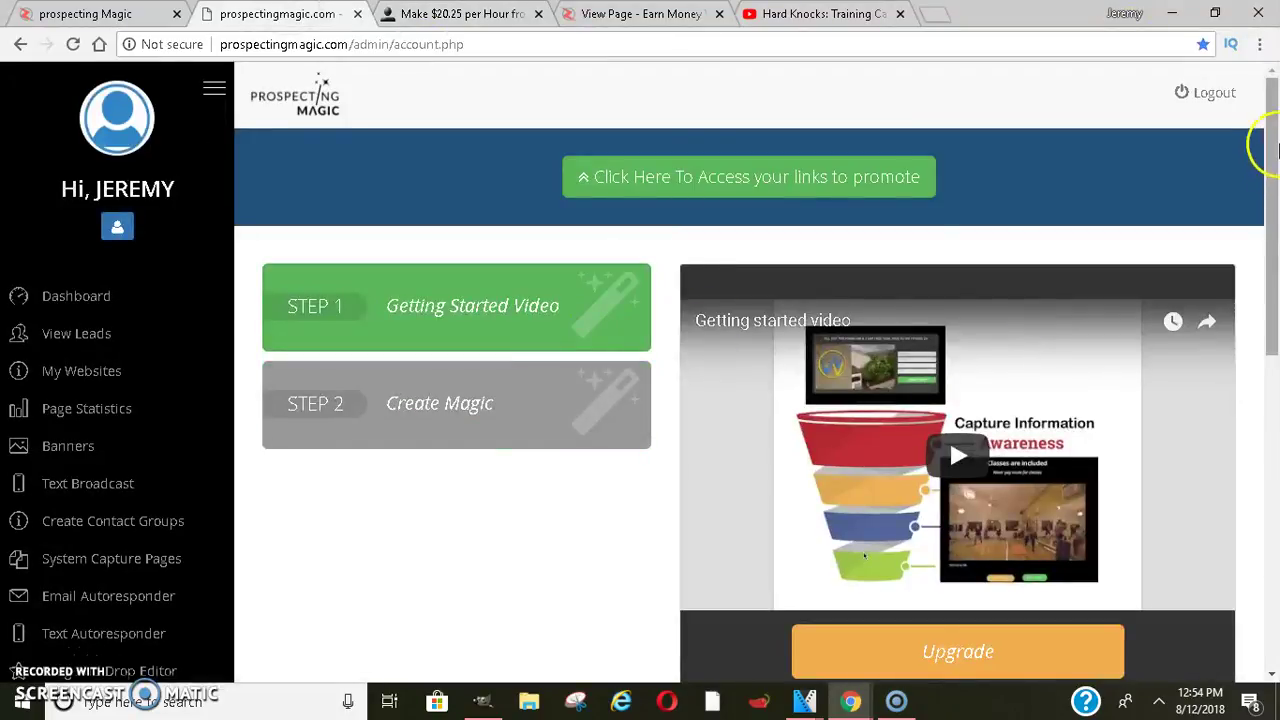
Step: Go to the Email Autoresponder and look over the list of preview messages
drag(1270, 145, 1270, 260)
click(93, 340)
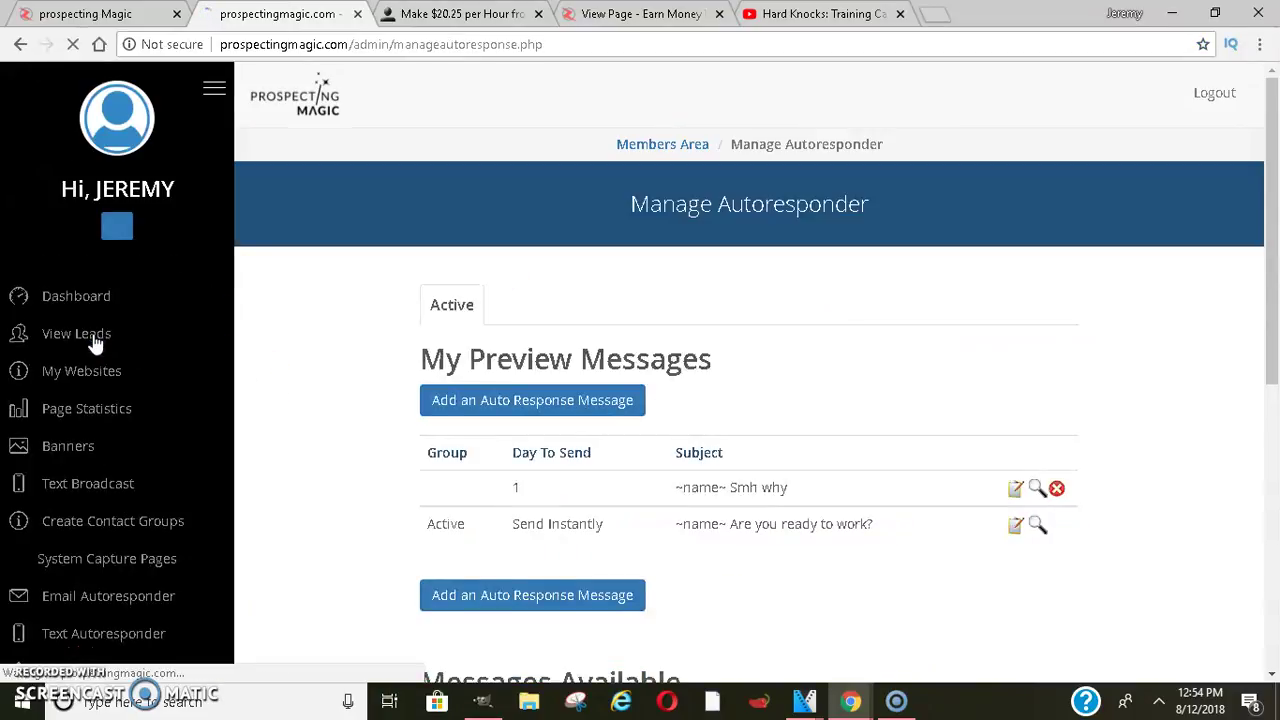
drag(1274, 160, 1275, 222)
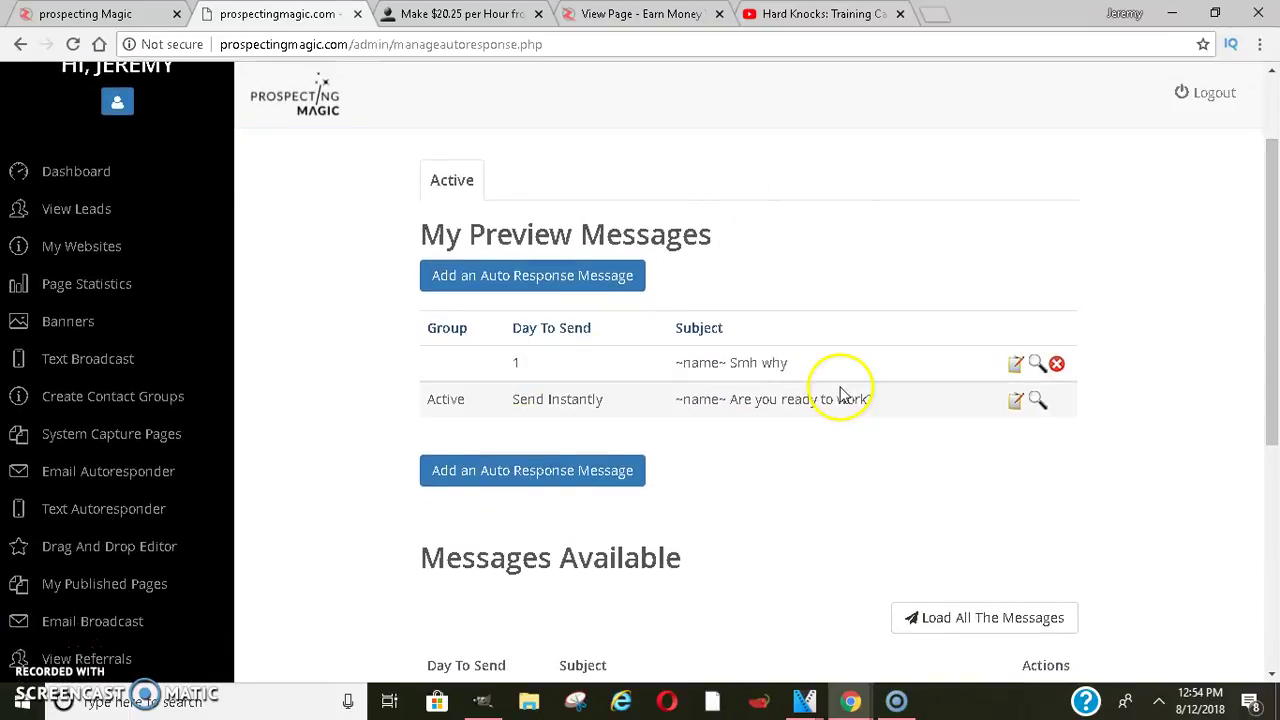
Step: Open the instantly sent "~name~ Are you ready to work?" message for editing and examine its subject, body and dynamic codes
click(1018, 402)
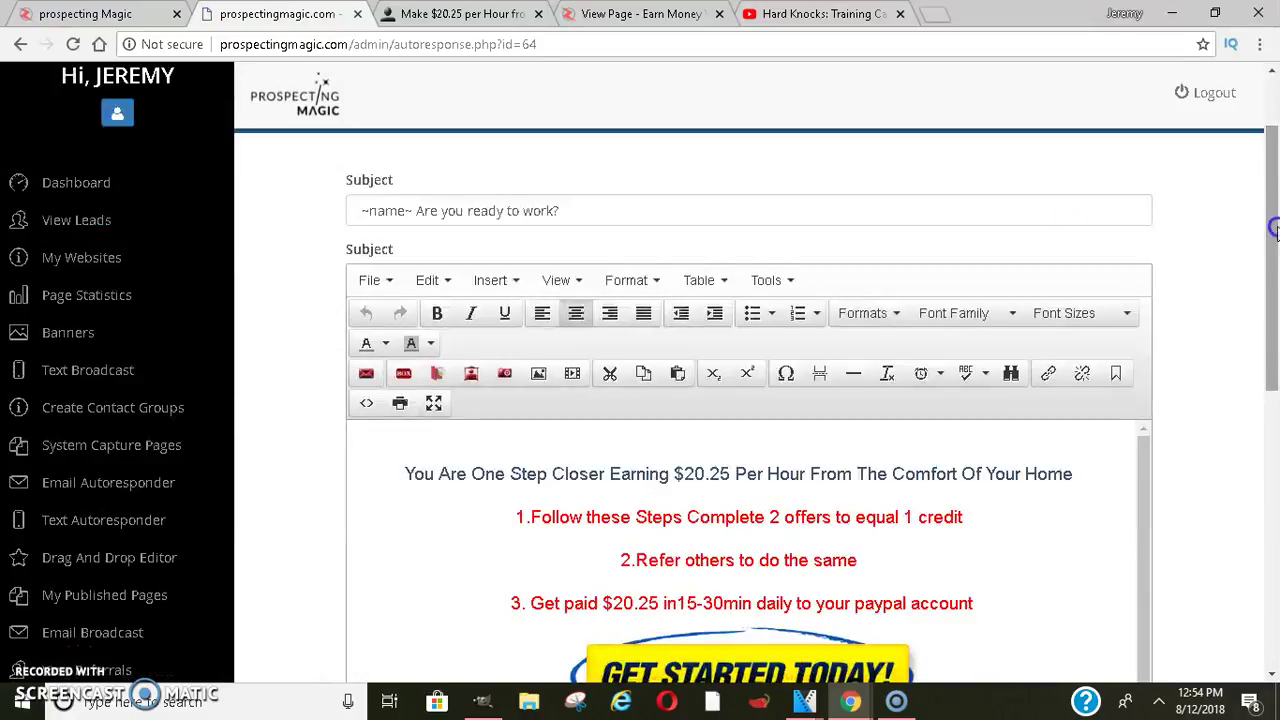
scroll(1276, 238, down, 1)
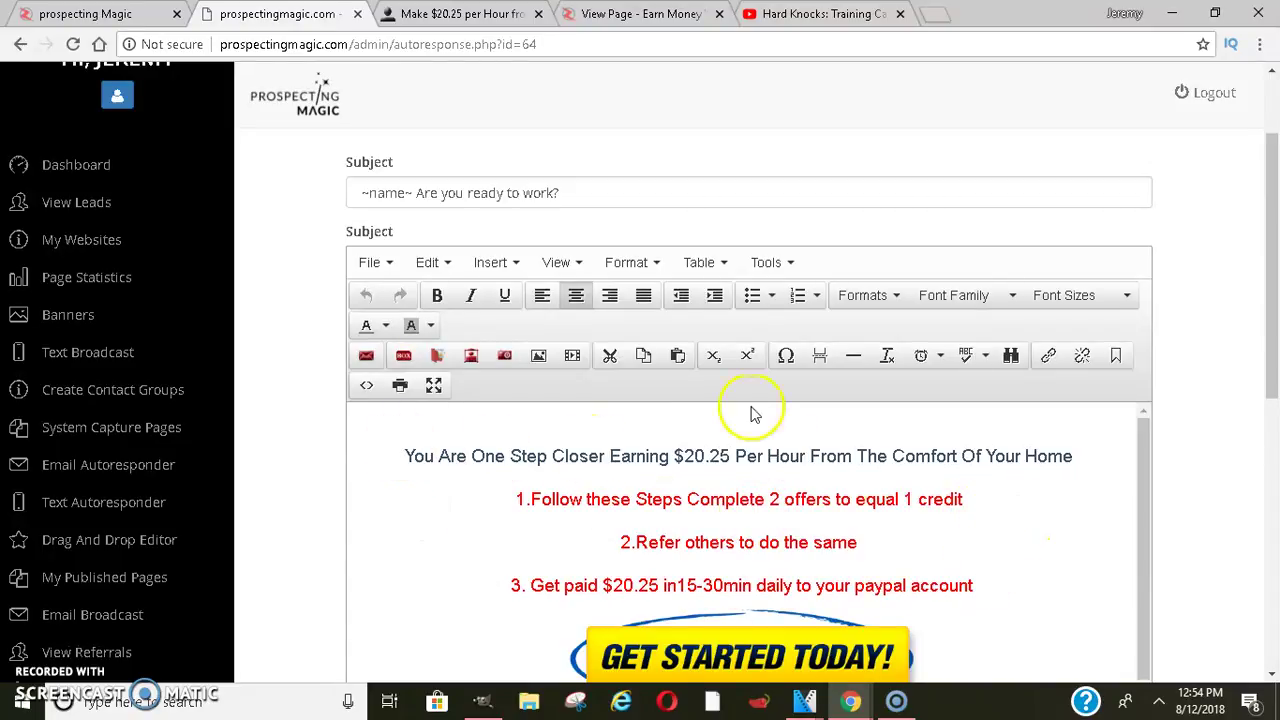
scroll(1275, 515, down, 1)
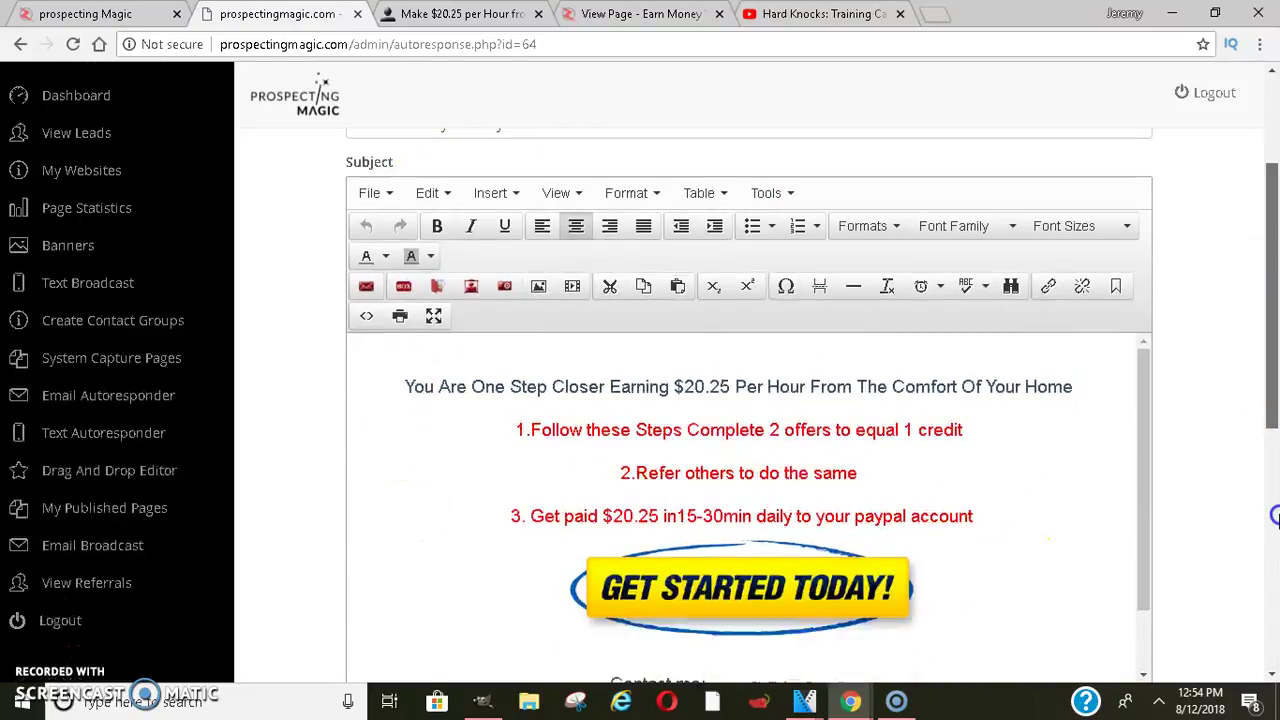
scroll(1275, 515, down, 5)
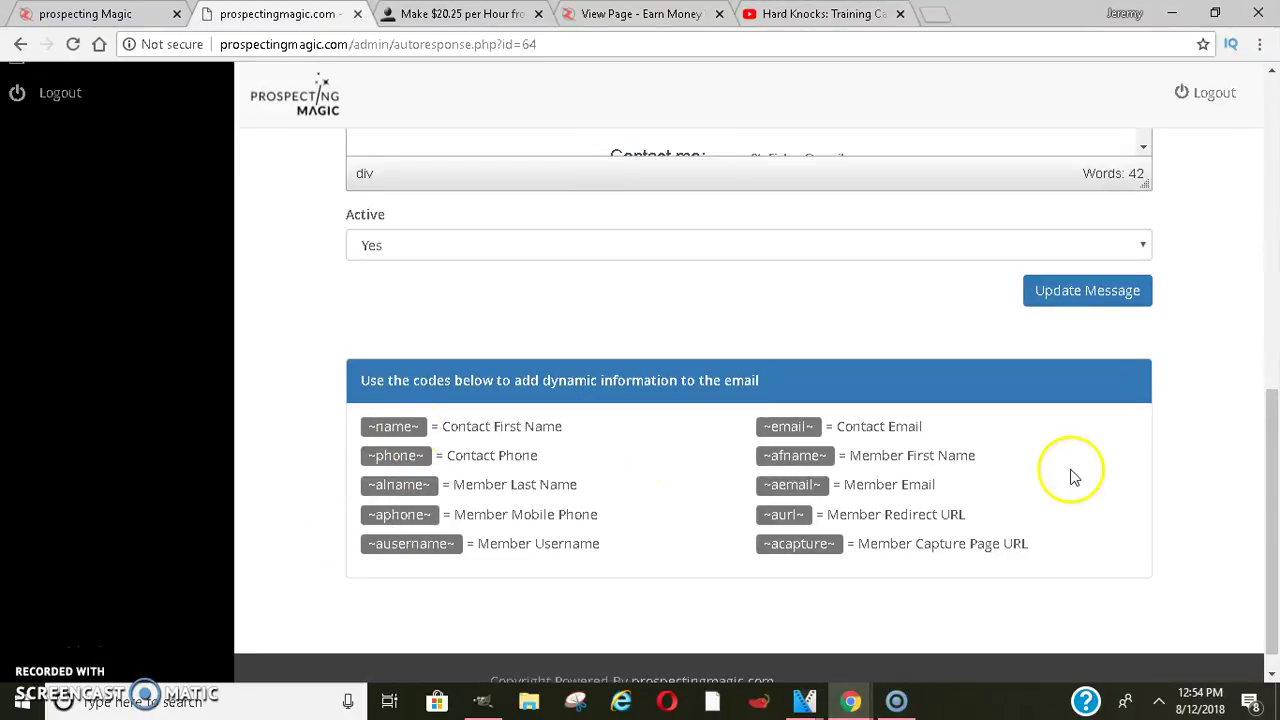
scroll(1275, 377, up, 4)
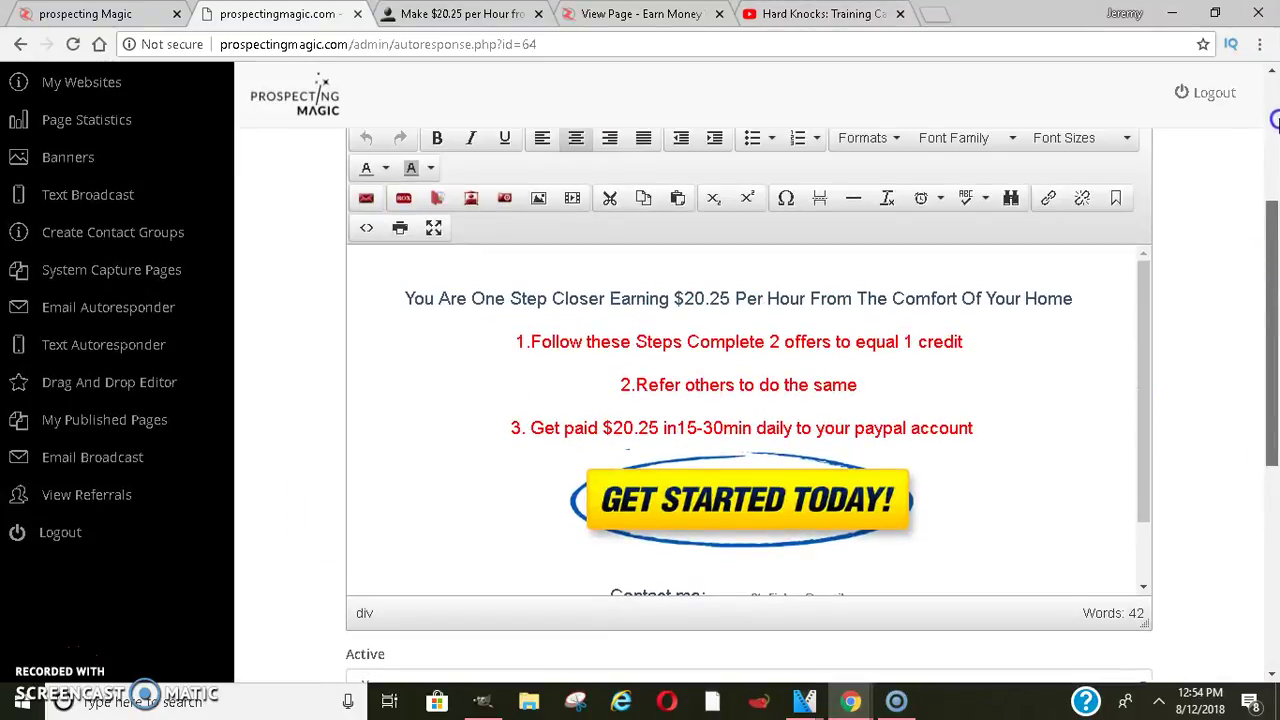
scroll(1275, 120, up, 3)
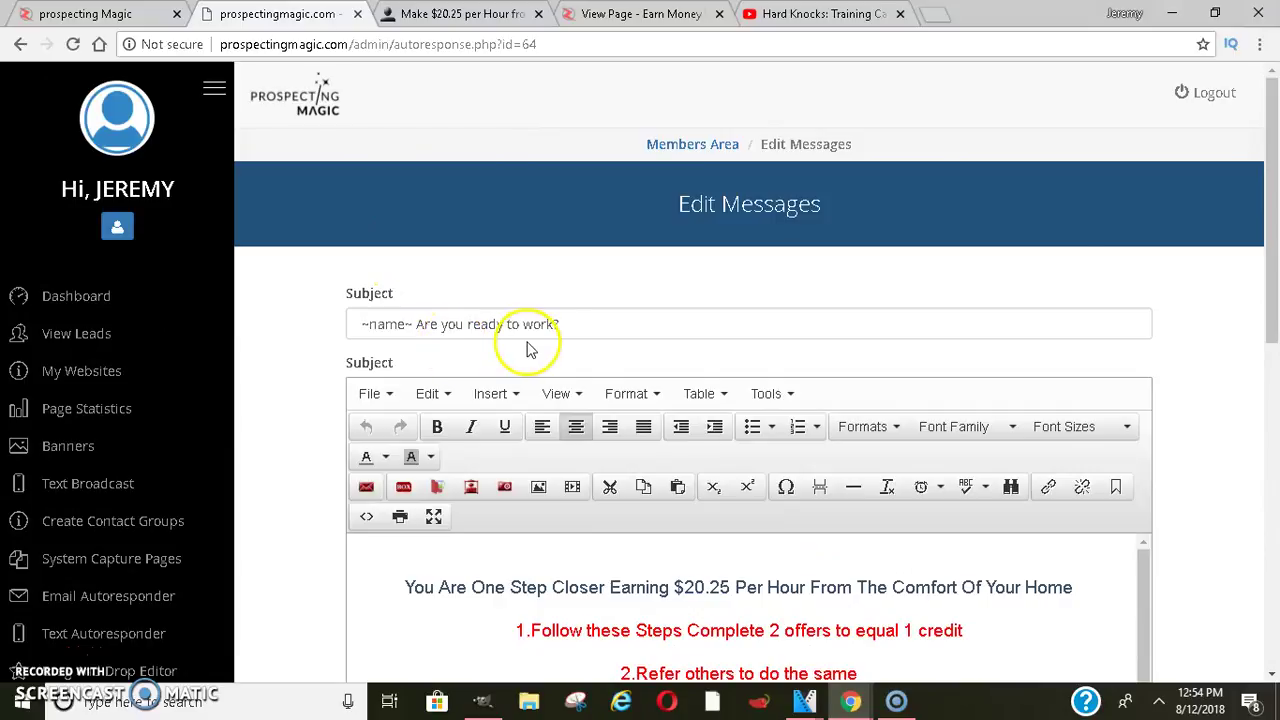
Step: Go to Text Broadcast and look over the text message form with its recipient, message and send time settings
drag(1268, 214, 1275, 320)
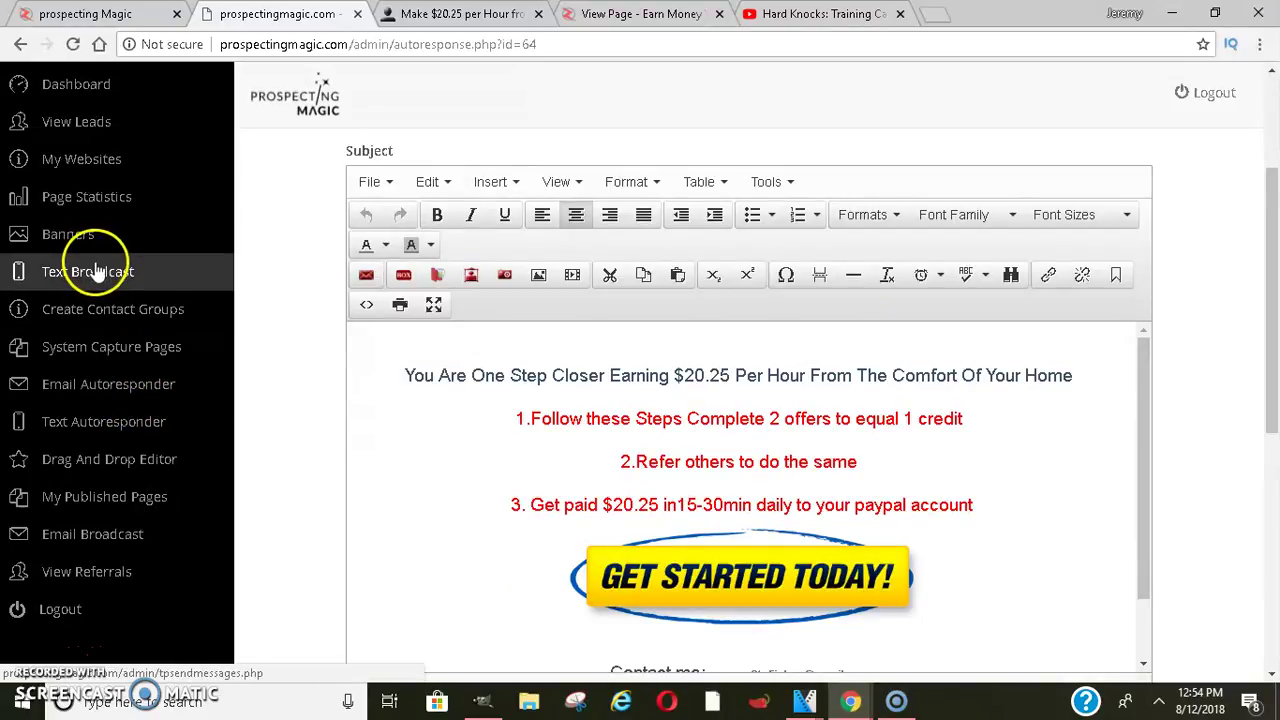
click(116, 288)
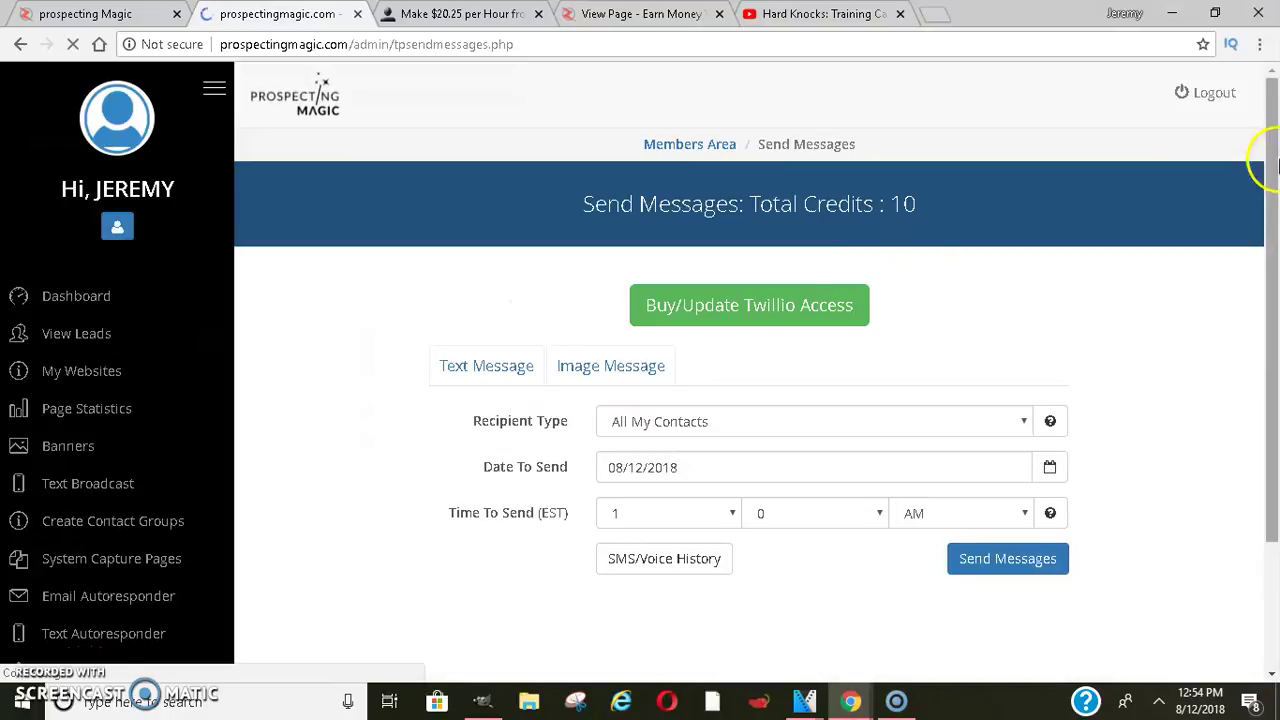
drag(1270, 90, 1275, 322)
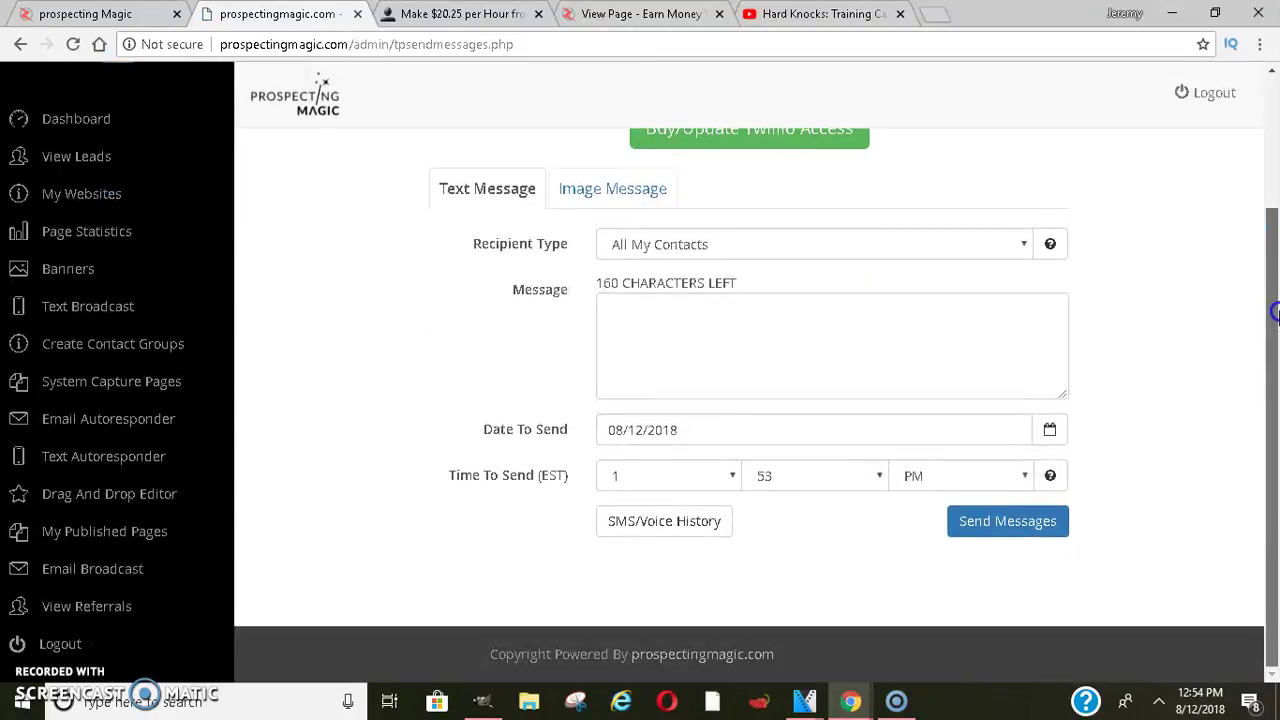